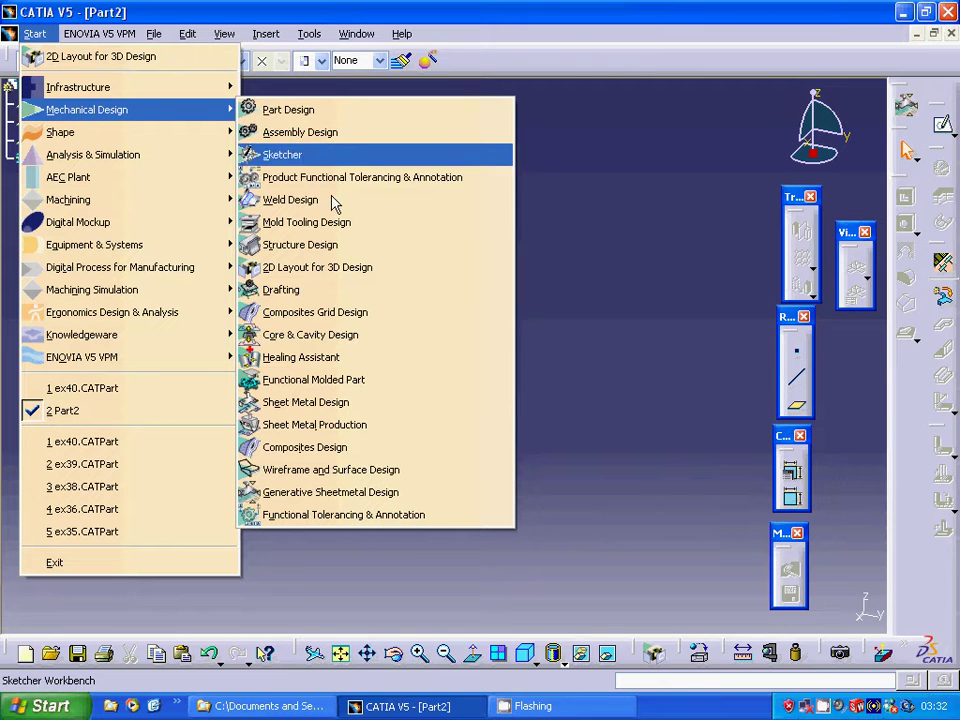
# Open the Generative Sheetmetal Design workbench and define the sheet metal parameters with 2 mm thickness and 2 mm default bend radius
pyautogui.click(360, 494)
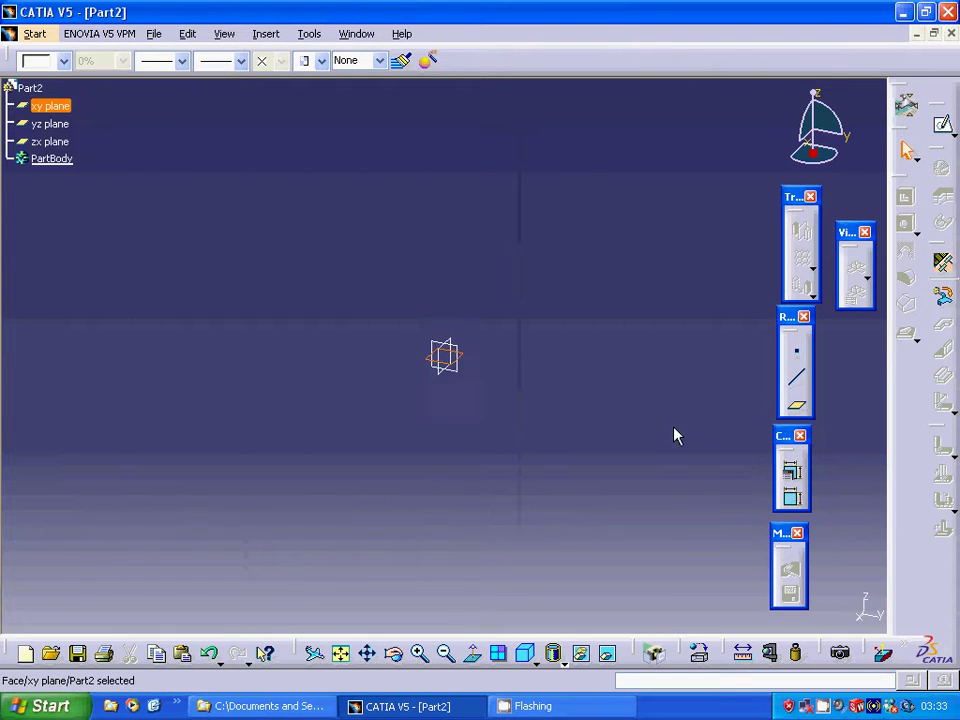
pyautogui.click(945, 266)
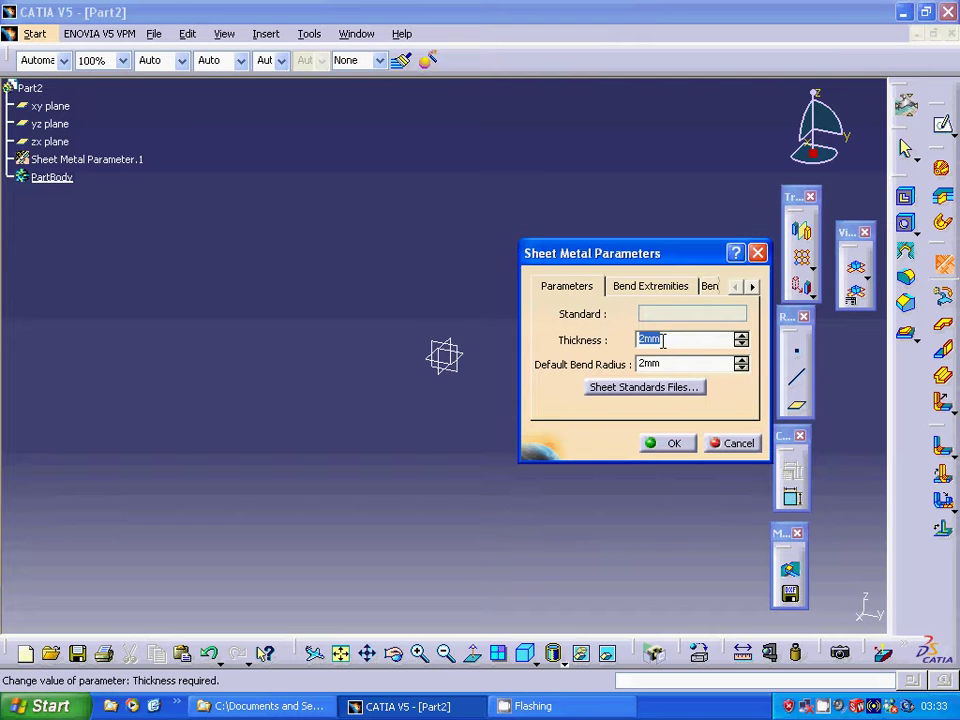
pyautogui.click(668, 443)
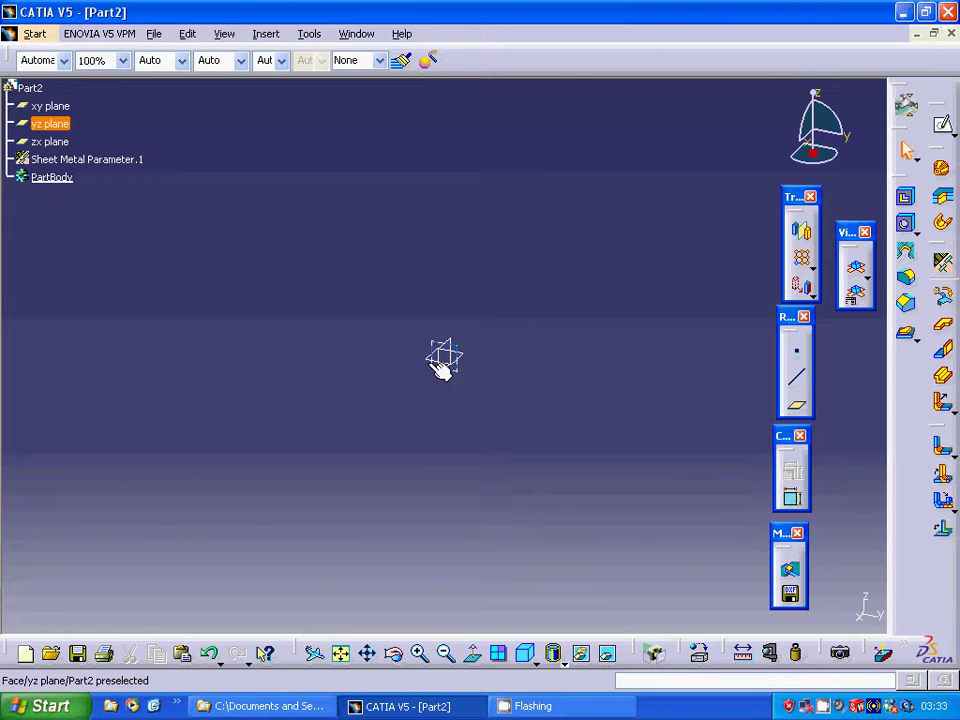
# On the xy plane, sketch a connected profile from (200, 0) through (-100, 0) and (-100, 40) to (0, 40) mm
pyautogui.click(439, 364)
pyautogui.click(943, 126)
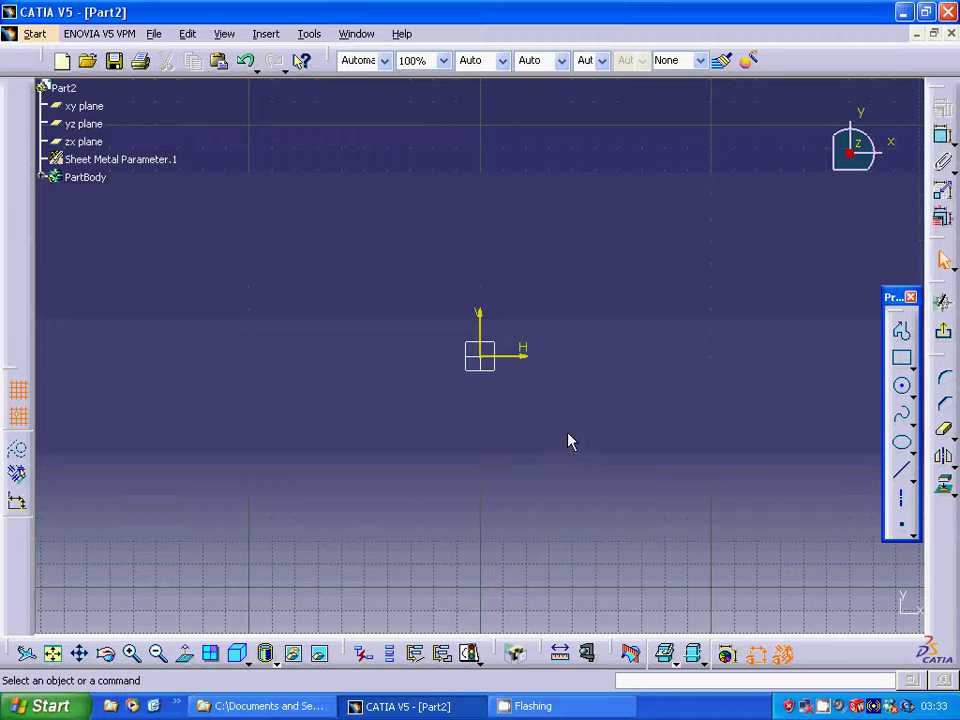
pyautogui.click(901, 330)
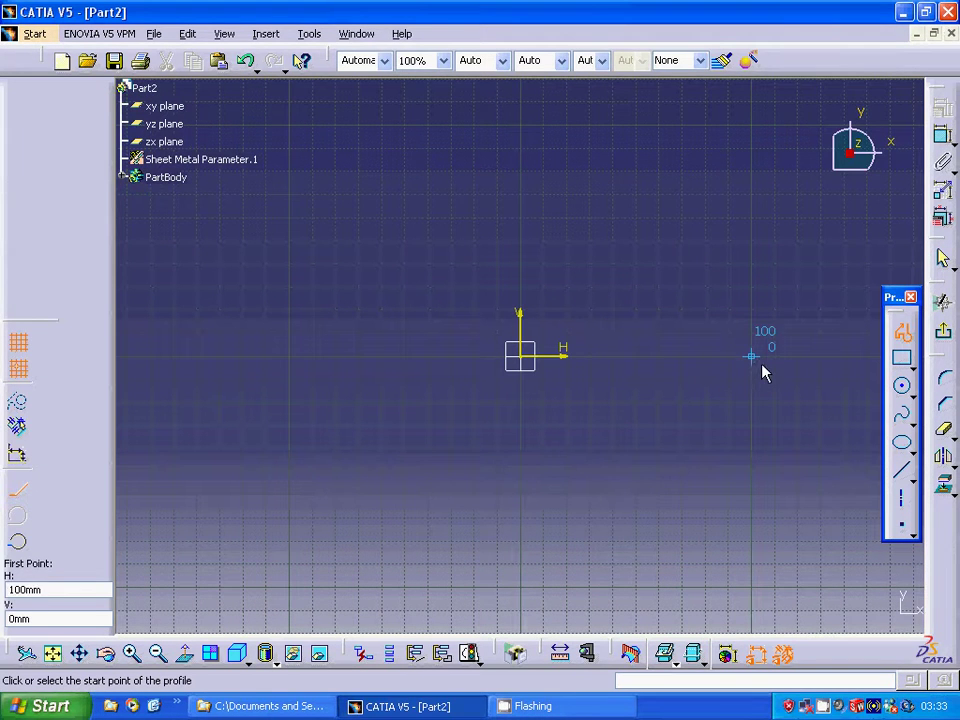
pyautogui.click(158, 653)
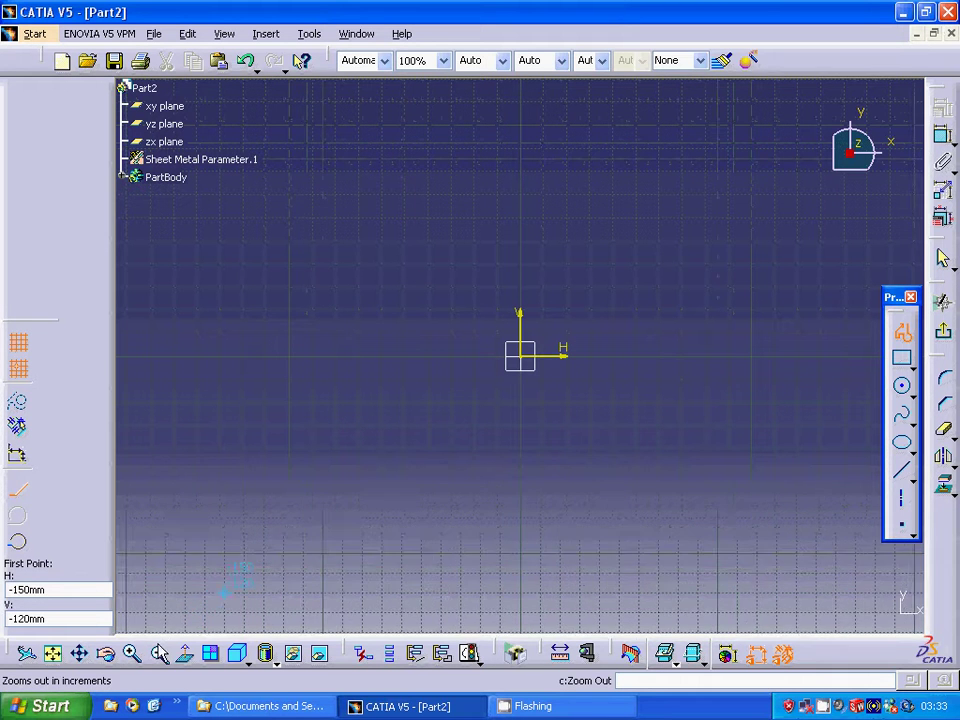
pyautogui.click(851, 358)
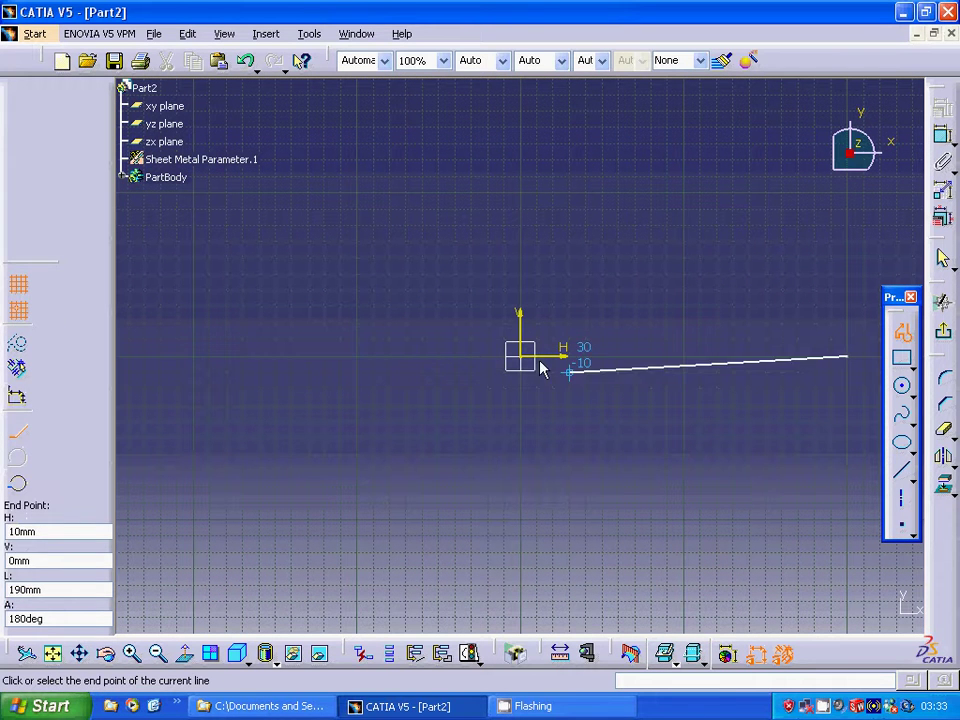
pyautogui.click(358, 362)
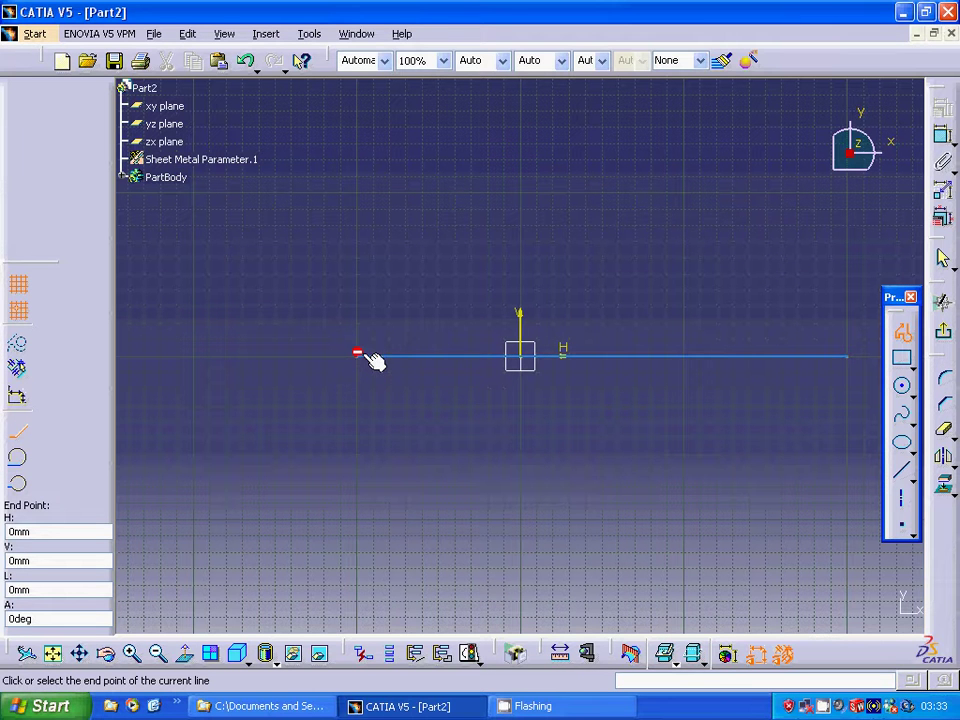
pyautogui.click(362, 294)
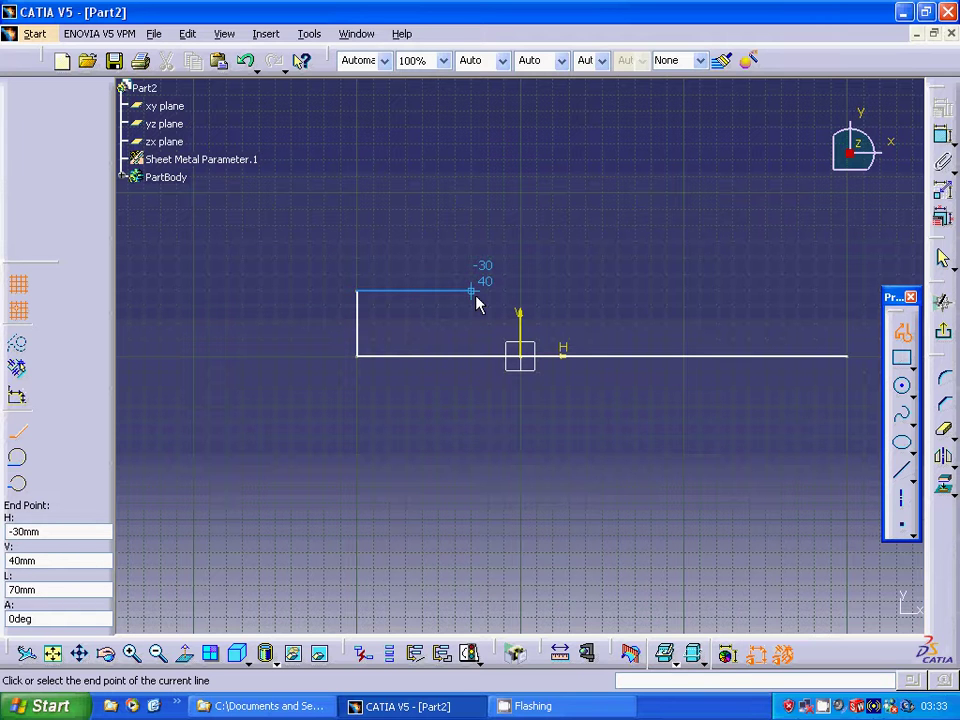
pyautogui.click(528, 285)
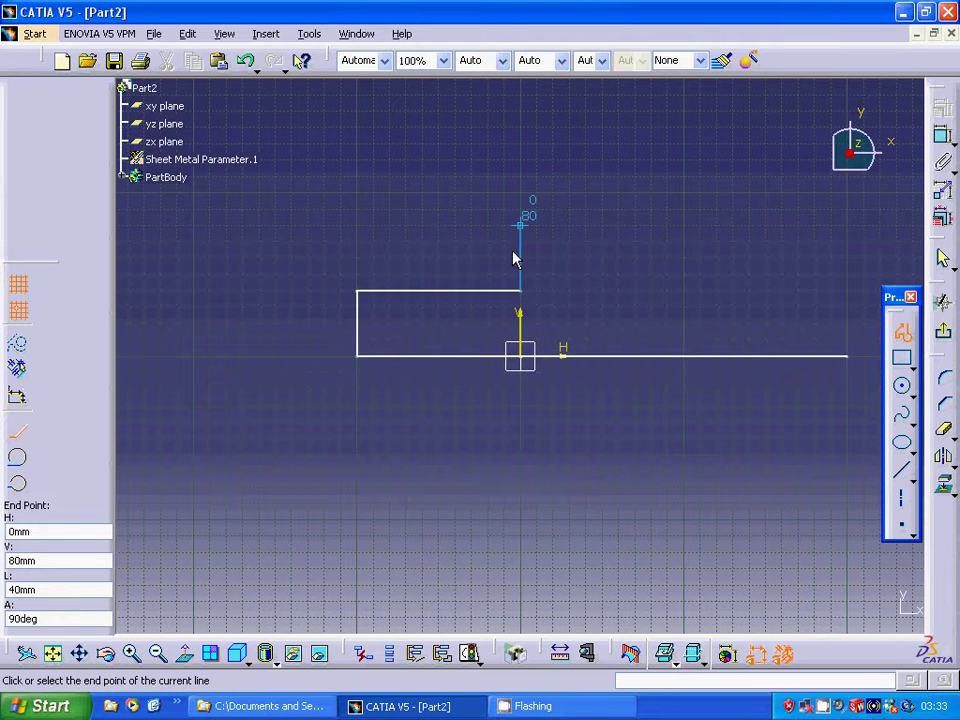
# Continue the profile with a tall 50 mm wide arm through (0, 200) and (50, 200), down to (50, 30) mm
pyautogui.click(157, 653)
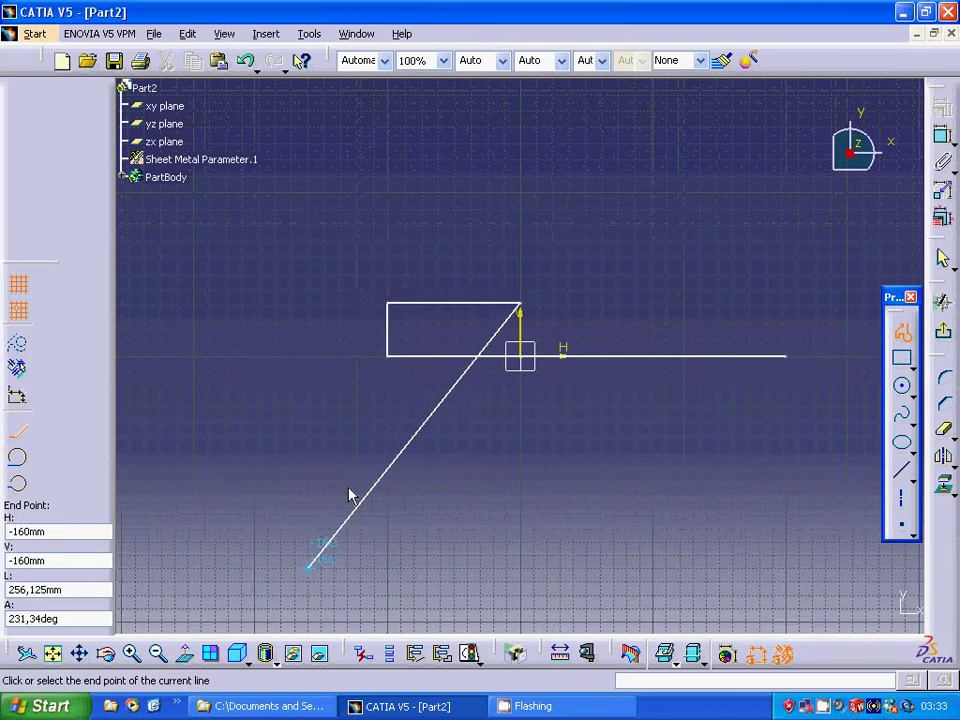
pyautogui.click(521, 133)
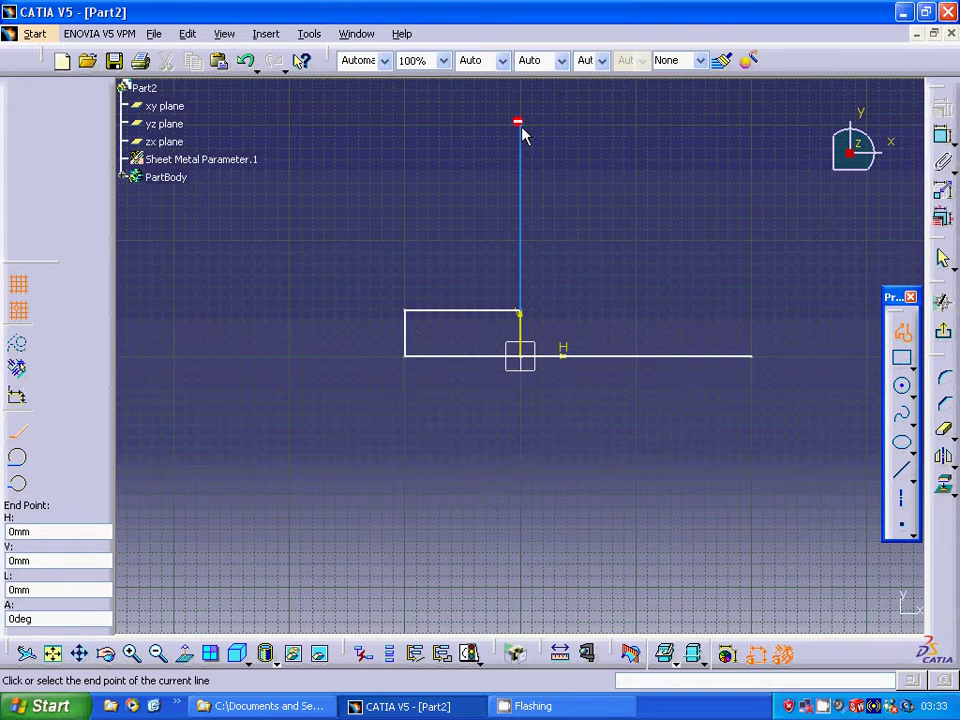
pyautogui.click(578, 127)
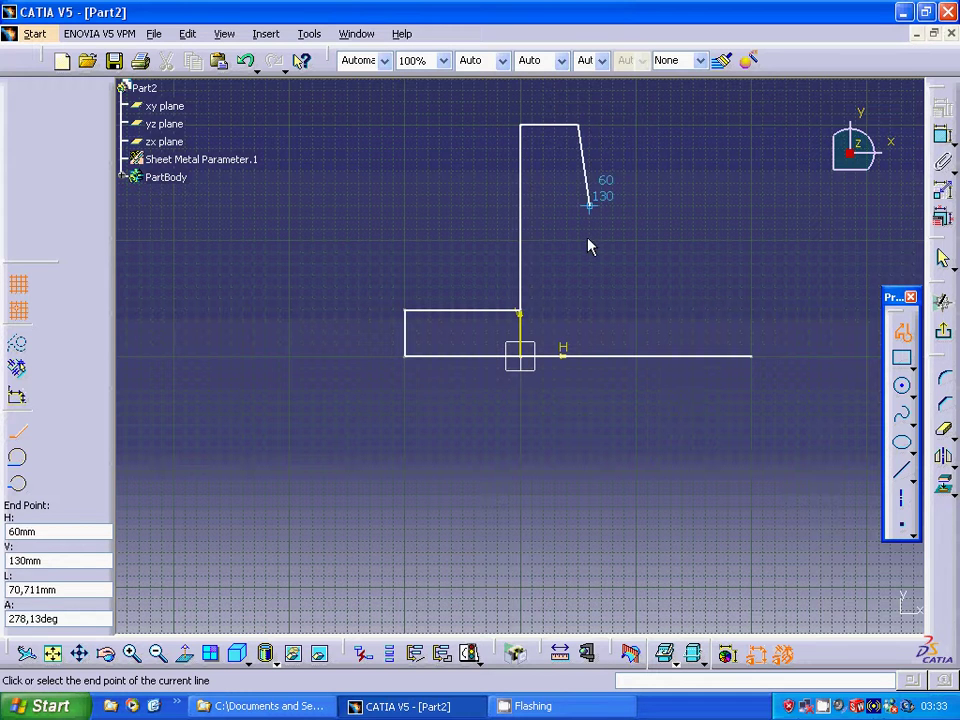
pyautogui.click(576, 326)
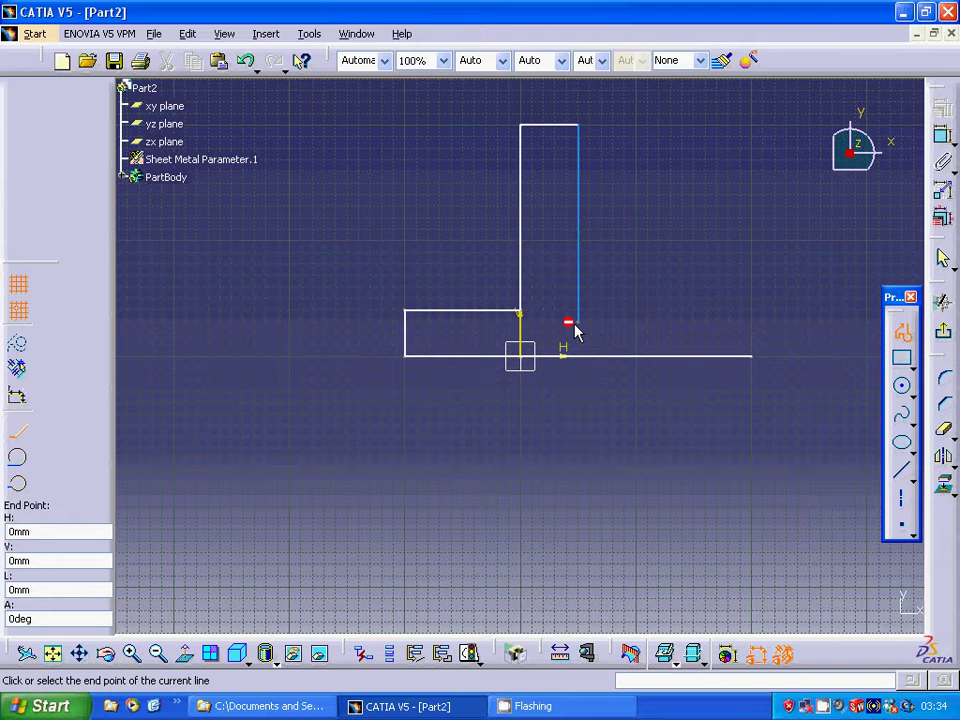
# Continue the profile through (100, 30), (100, 100), (120, 100), (120, 40) and (200, 40), and close it at (200, 0) mm
pyautogui.click(638, 324)
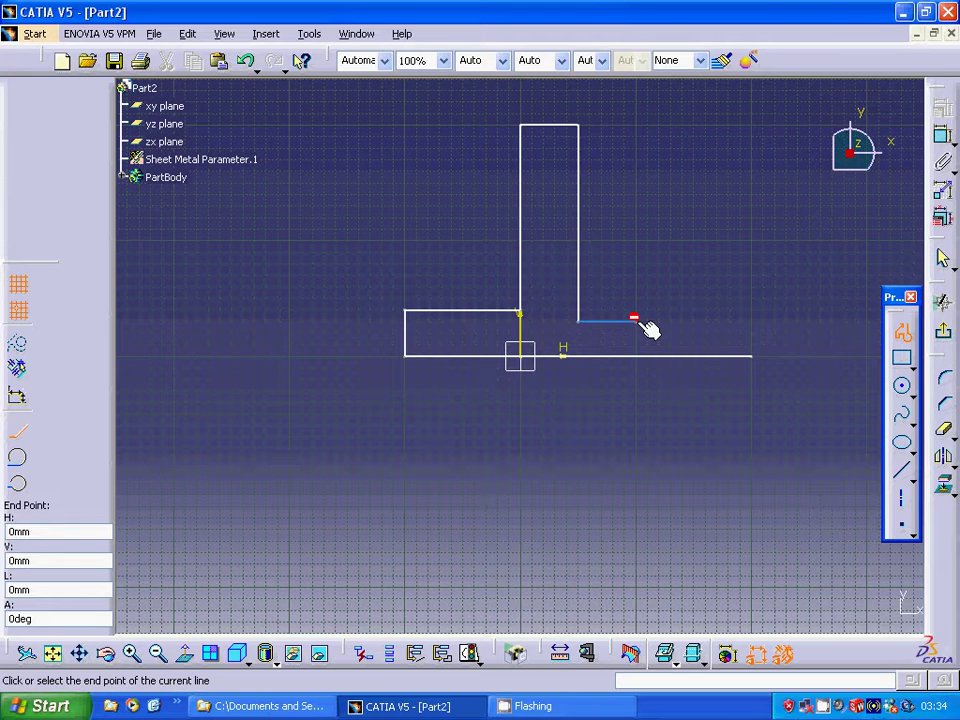
pyautogui.click(636, 242)
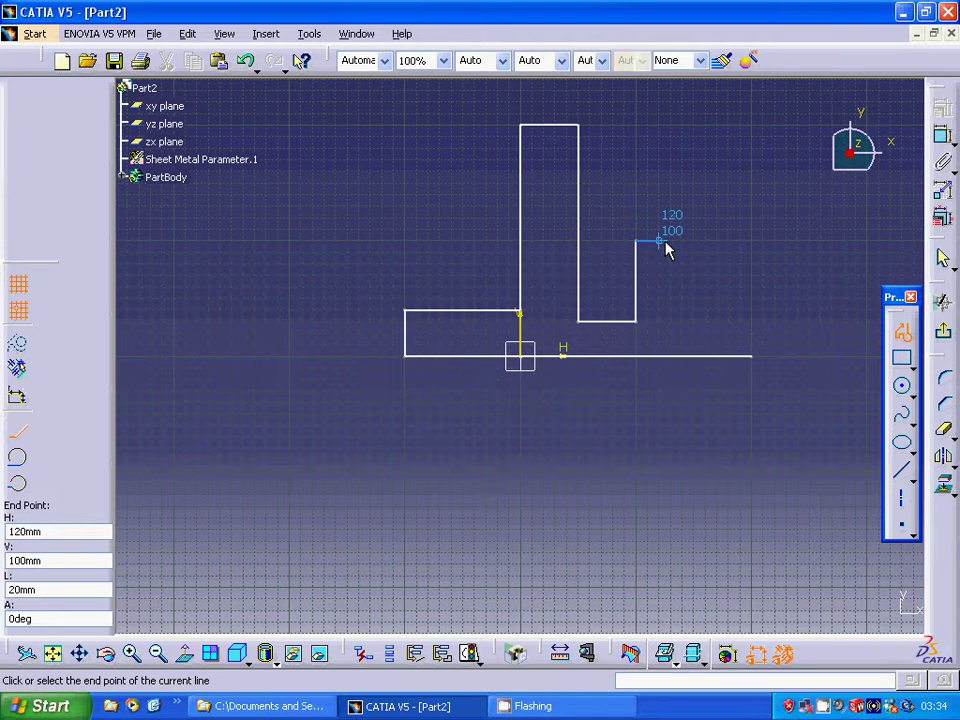
pyautogui.click(662, 248)
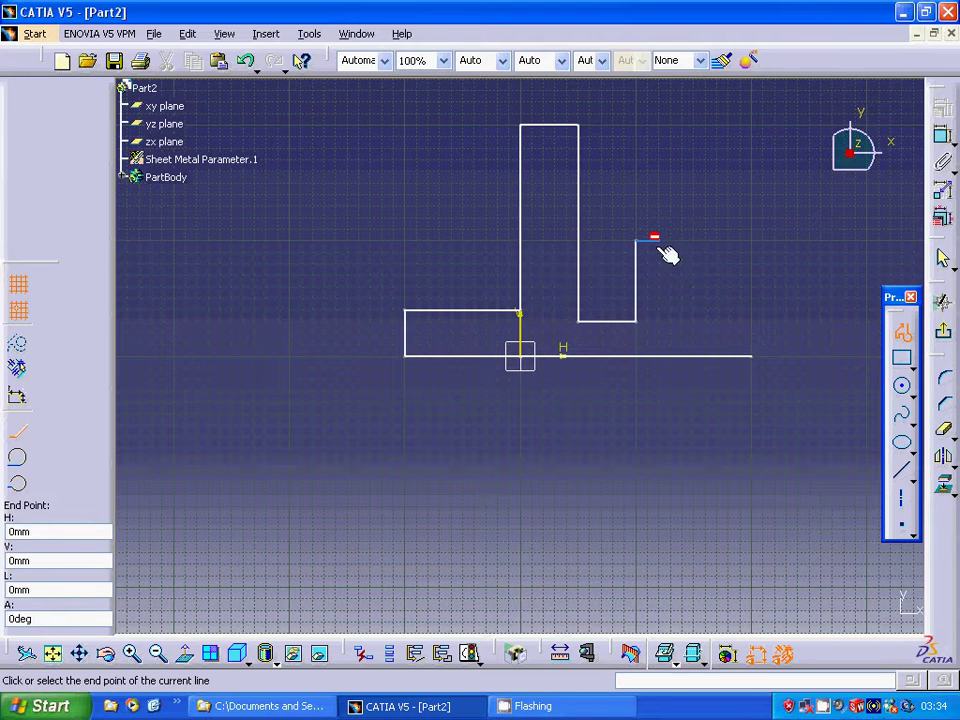
pyautogui.click(659, 308)
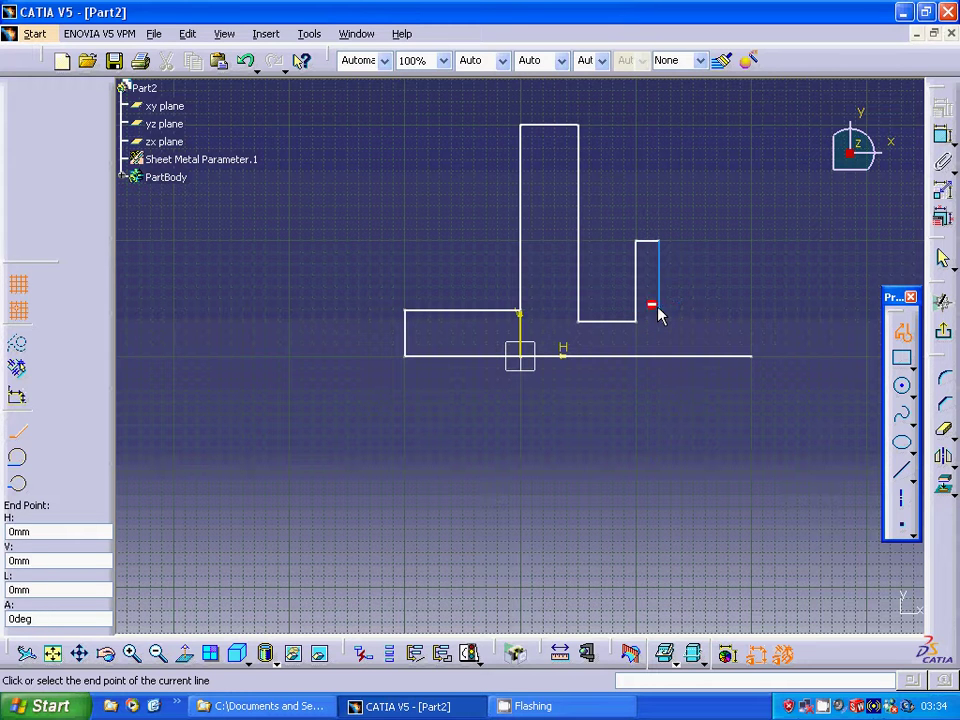
pyautogui.click(750, 312)
pyautogui.click(752, 355)
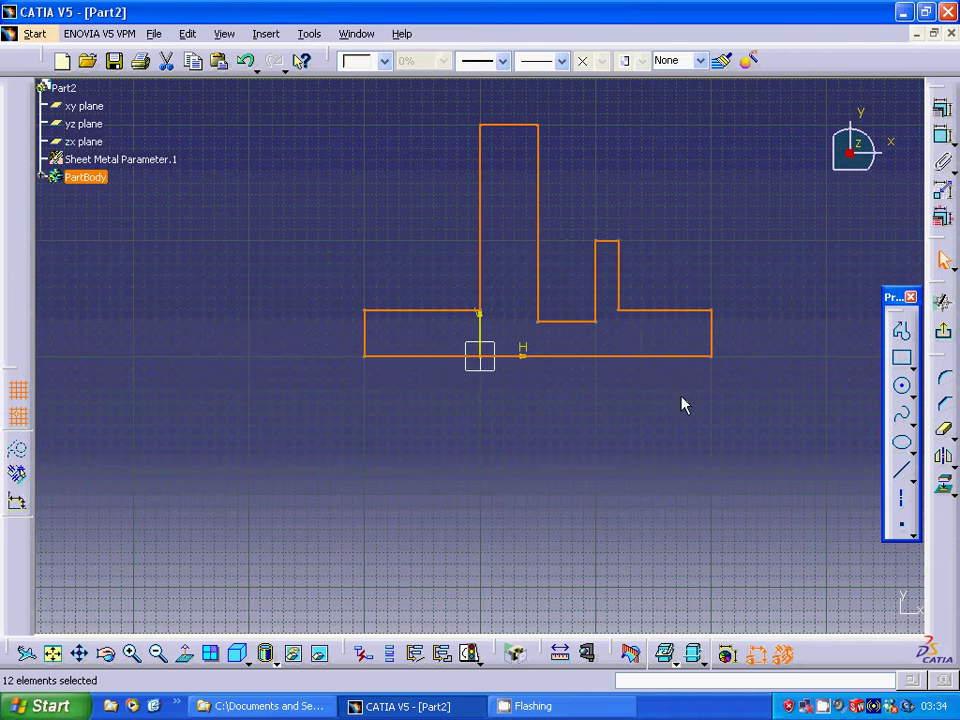
# Sketch a circle of 10 mm radius centred at (-80, 20) mm, near the strip's short end
pyautogui.click(903, 389)
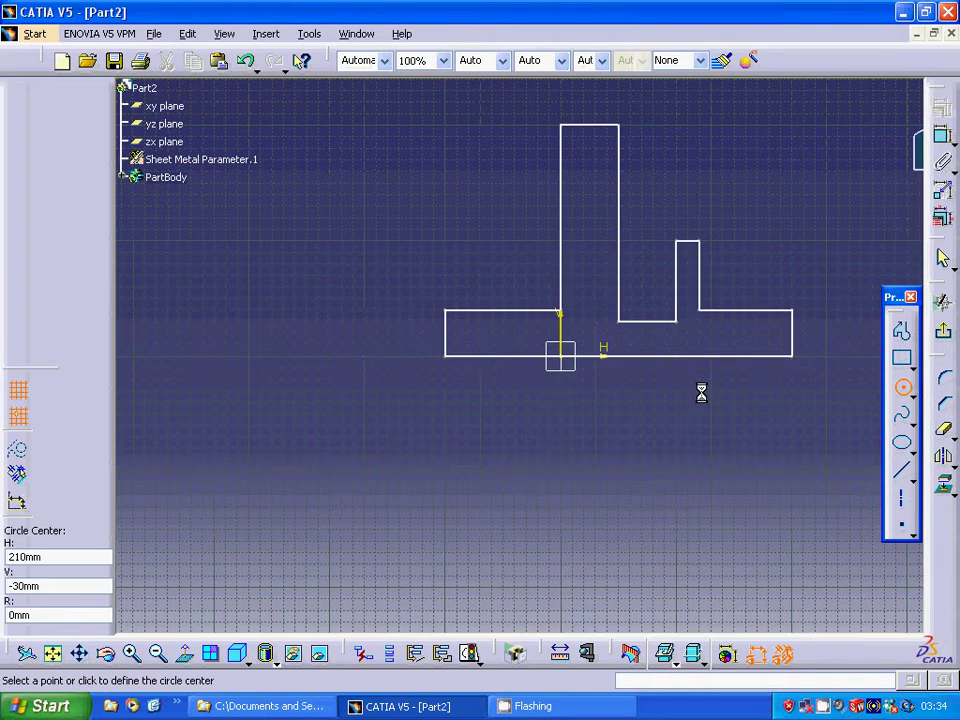
pyautogui.click(431, 333)
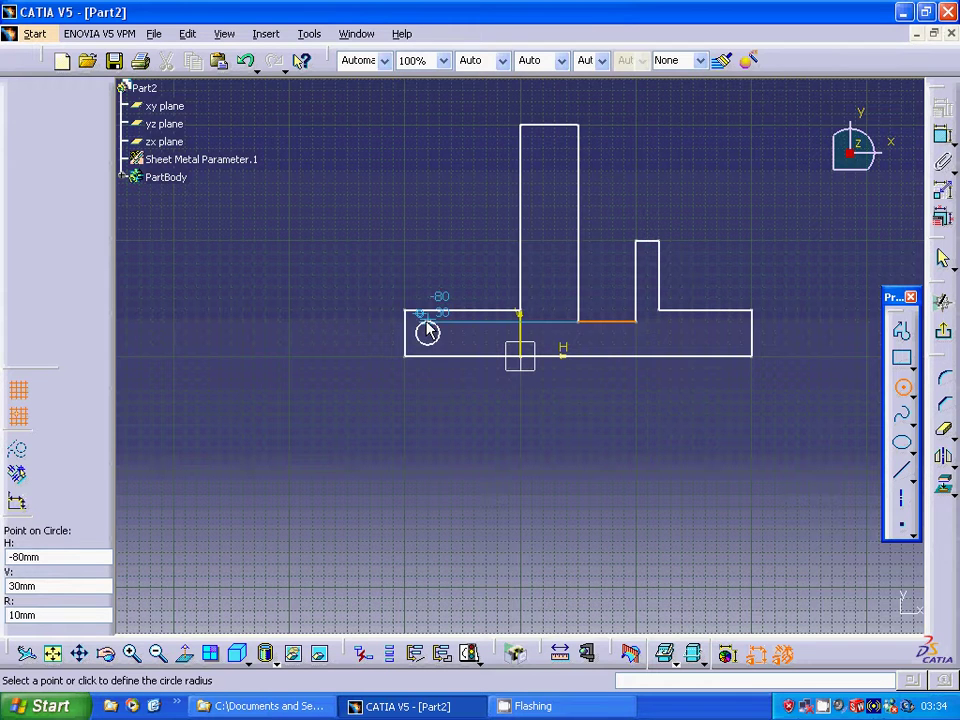
pyautogui.click(429, 329)
pyautogui.click(903, 389)
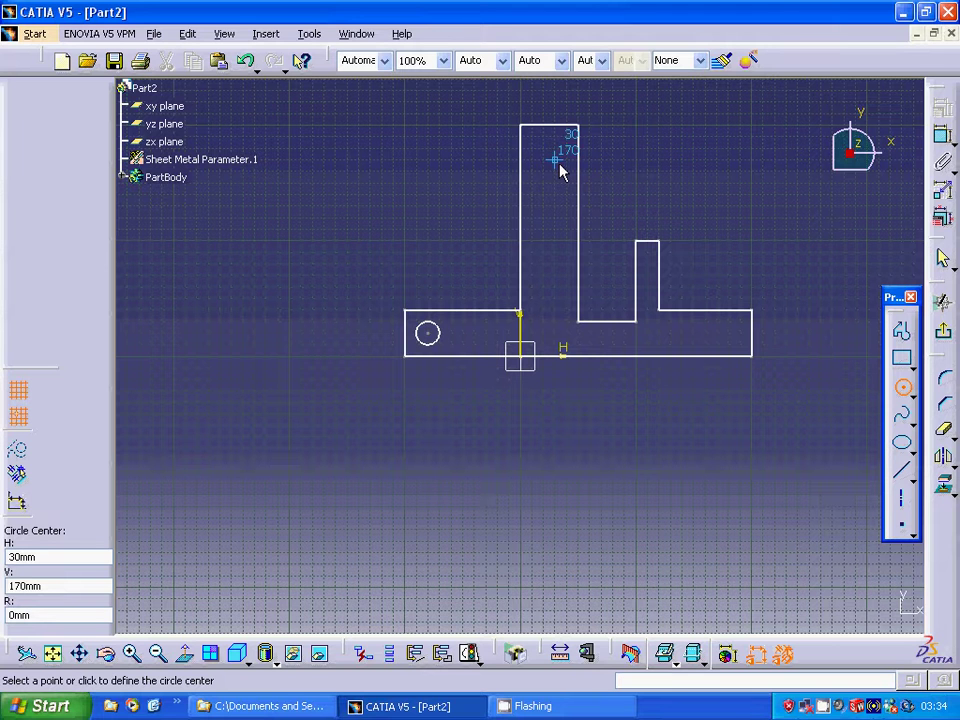
# Sketch a closed triangle inside the tall arm with corners at (10, 120), (40, 90) and (10, 60) mm
pyautogui.click(903, 336)
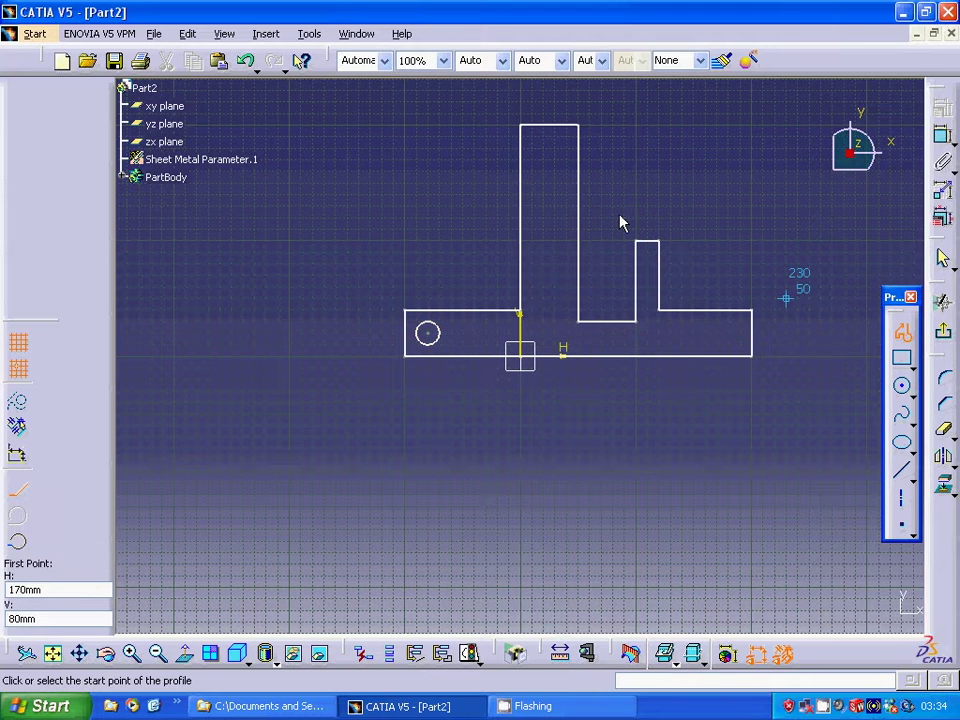
pyautogui.click(532, 218)
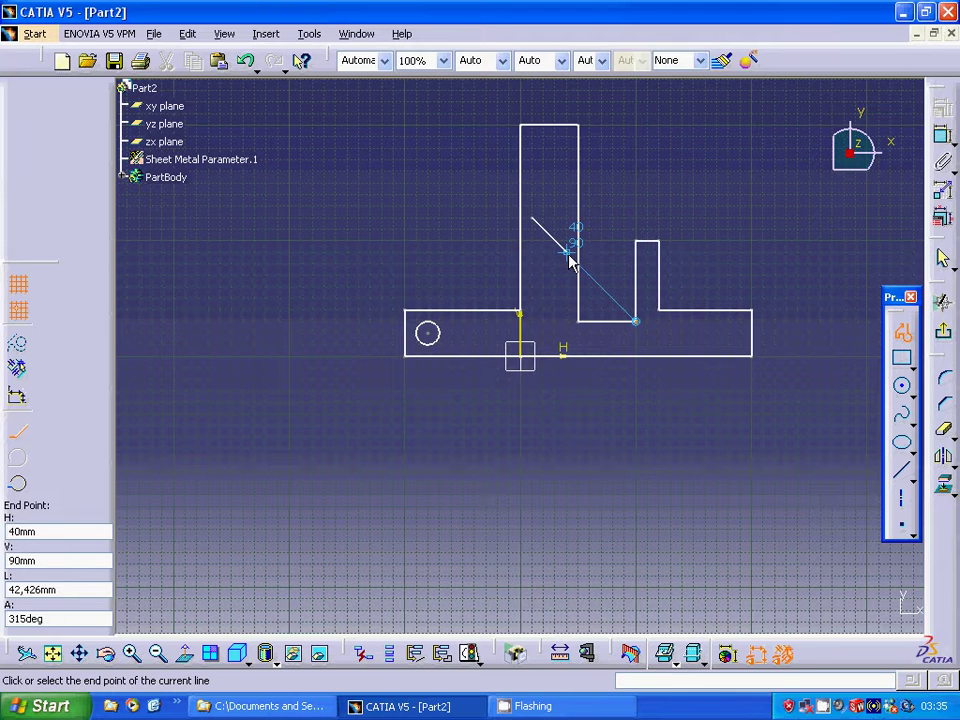
pyautogui.click(567, 253)
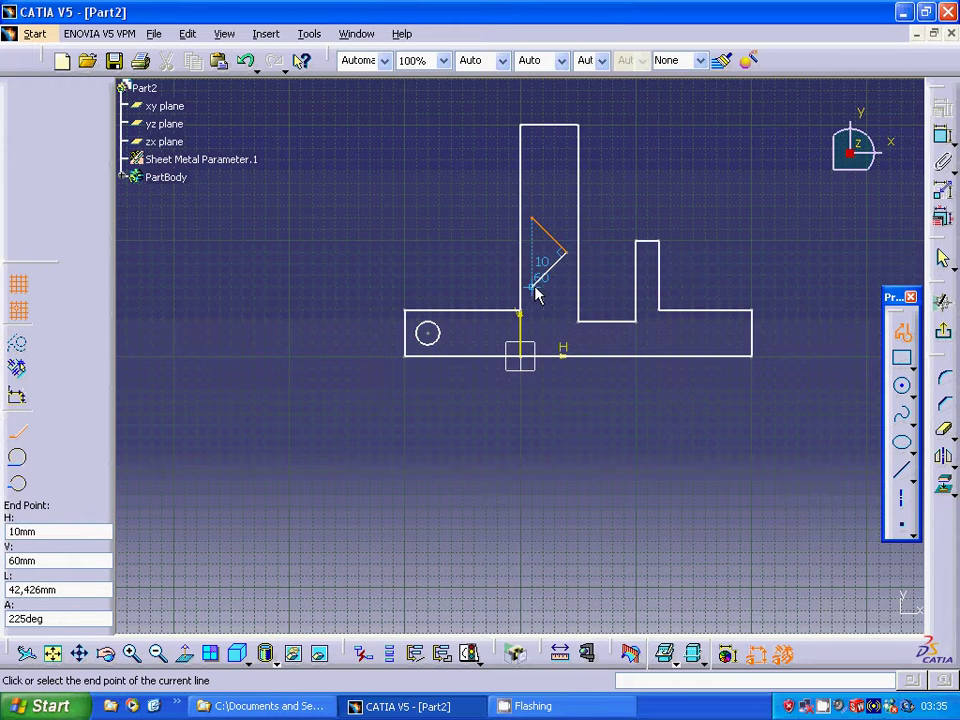
pyautogui.click(532, 287)
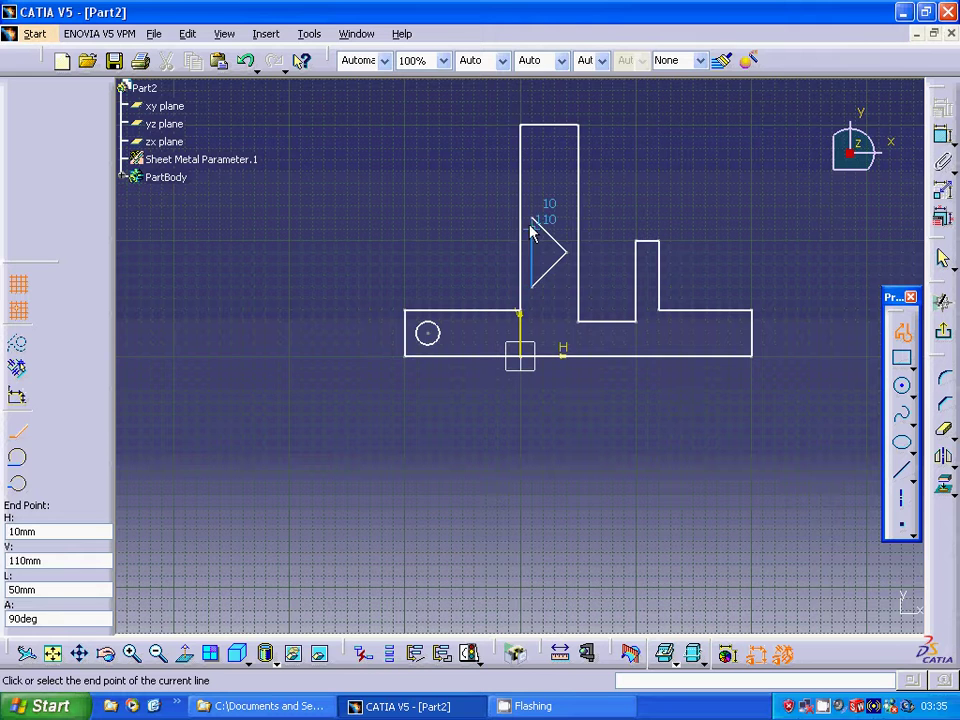
pyautogui.click(531, 219)
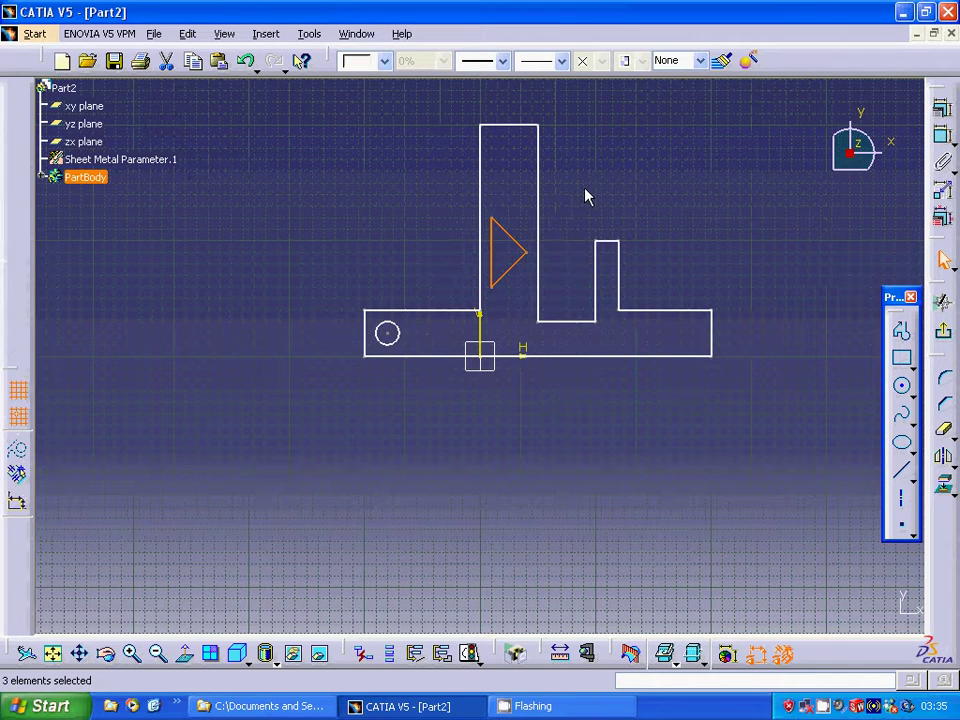
# Finish the sketch and create a sheet metal wall from it
pyautogui.click(943, 331)
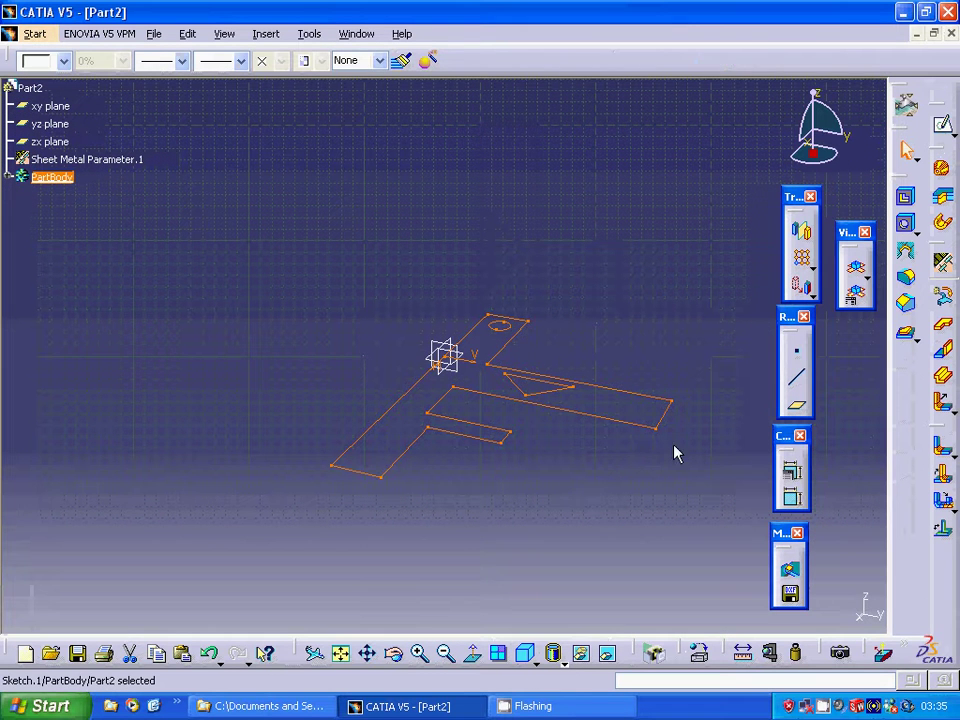
pyautogui.click(942, 325)
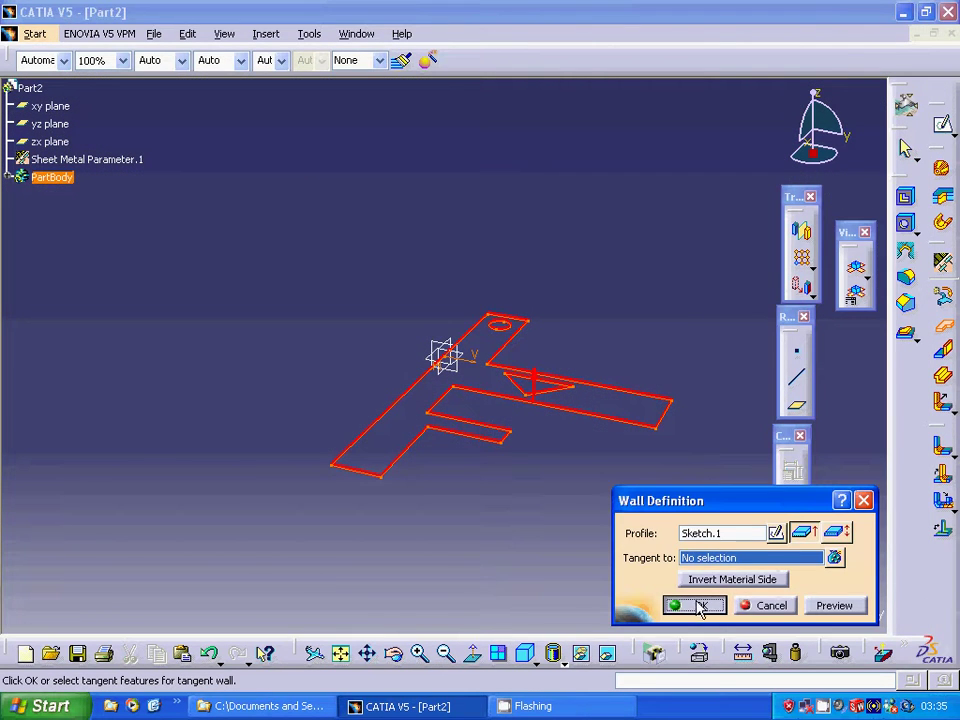
pyautogui.click(700, 606)
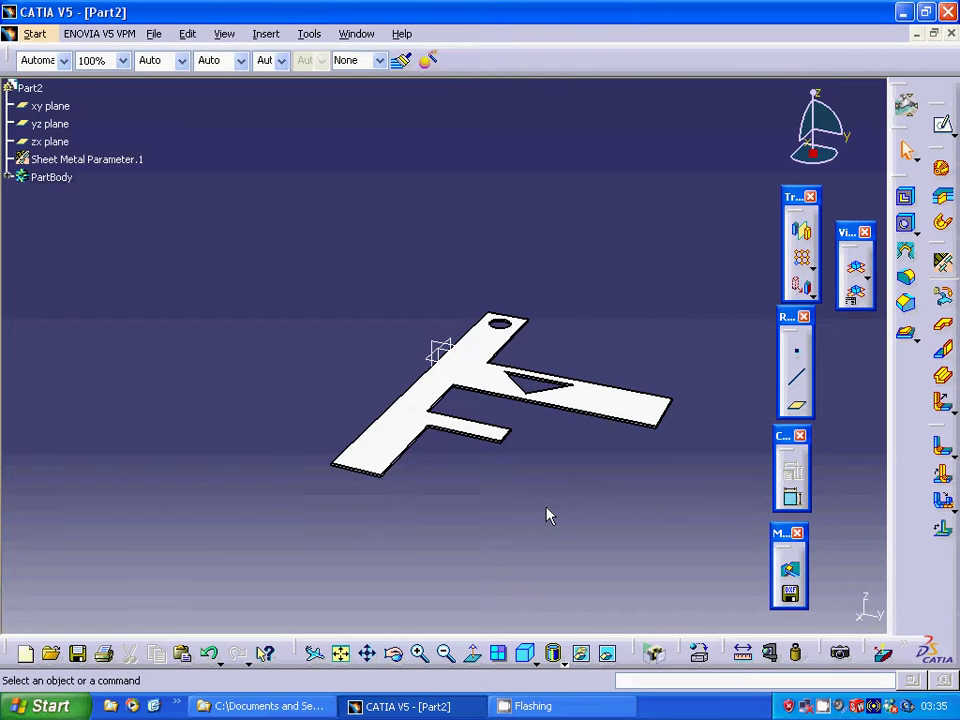
# On the wall's flat face, sketch a vertical line along the V axis from V = 70 mm to beyond the long straight edge, and finish the sketch
pyautogui.moveTo(549, 512); pyautogui.dragTo(759, 294, button='middle')
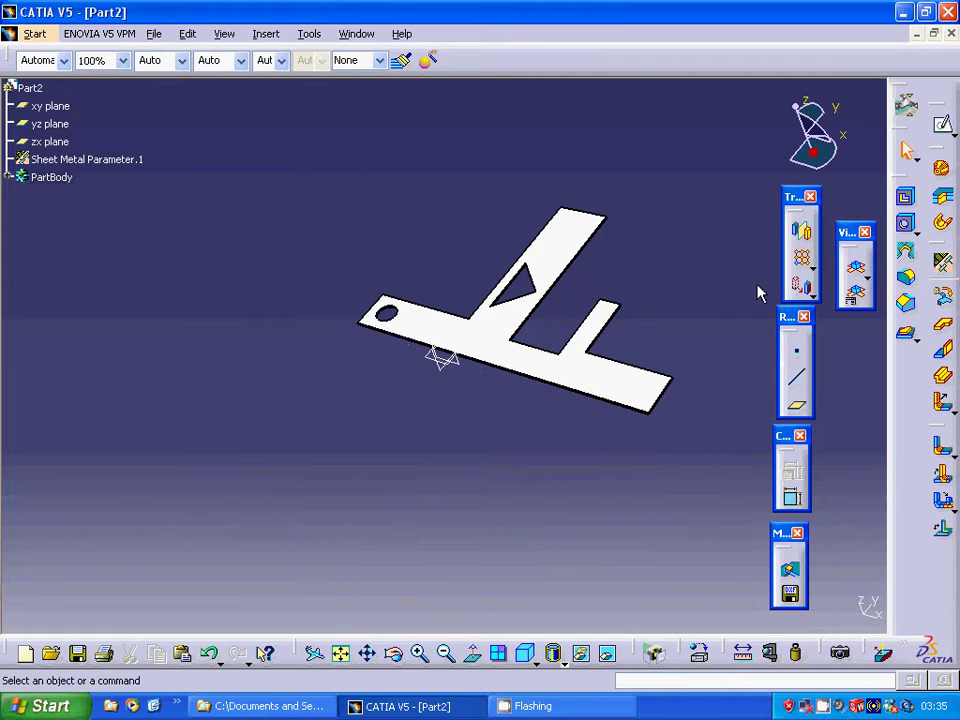
pyautogui.click(482, 349)
pyautogui.click(941, 123)
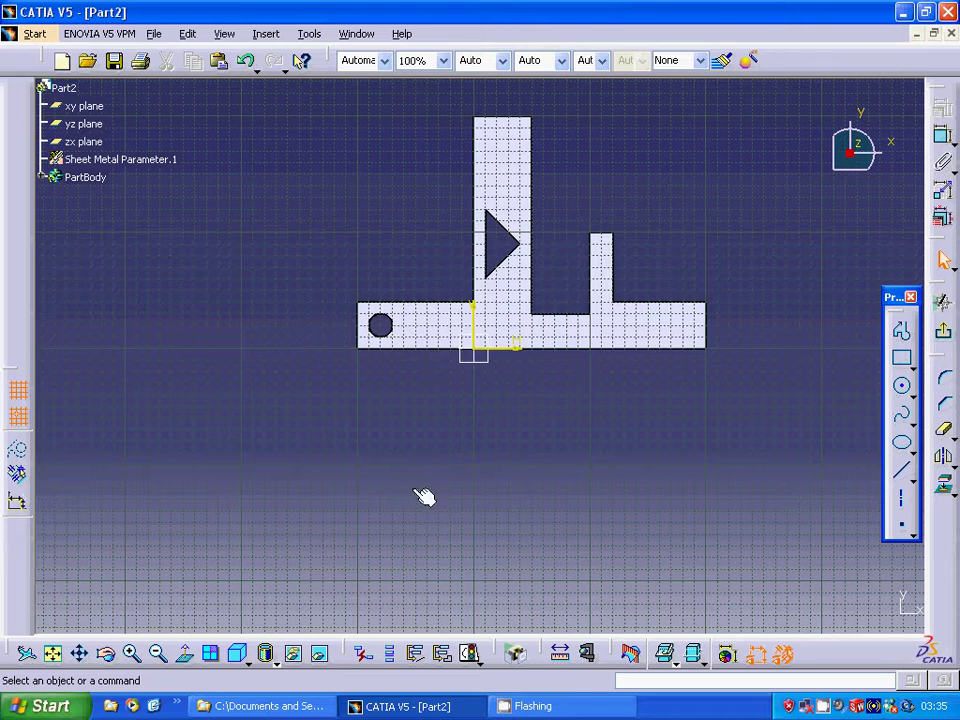
pyautogui.click(902, 470)
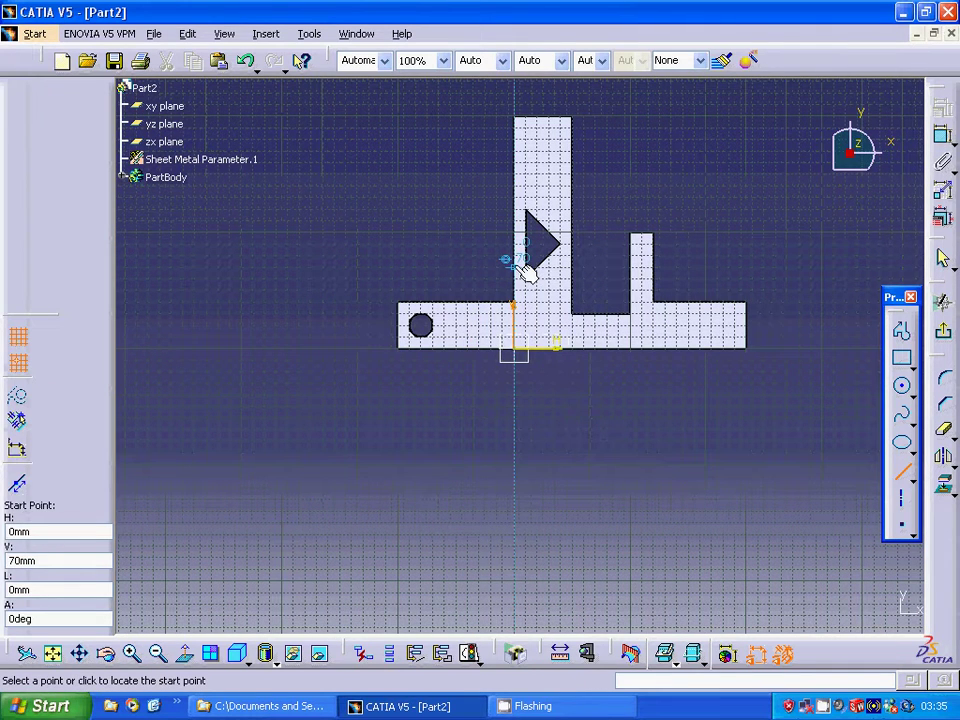
pyautogui.click(514, 268)
pyautogui.click(518, 390)
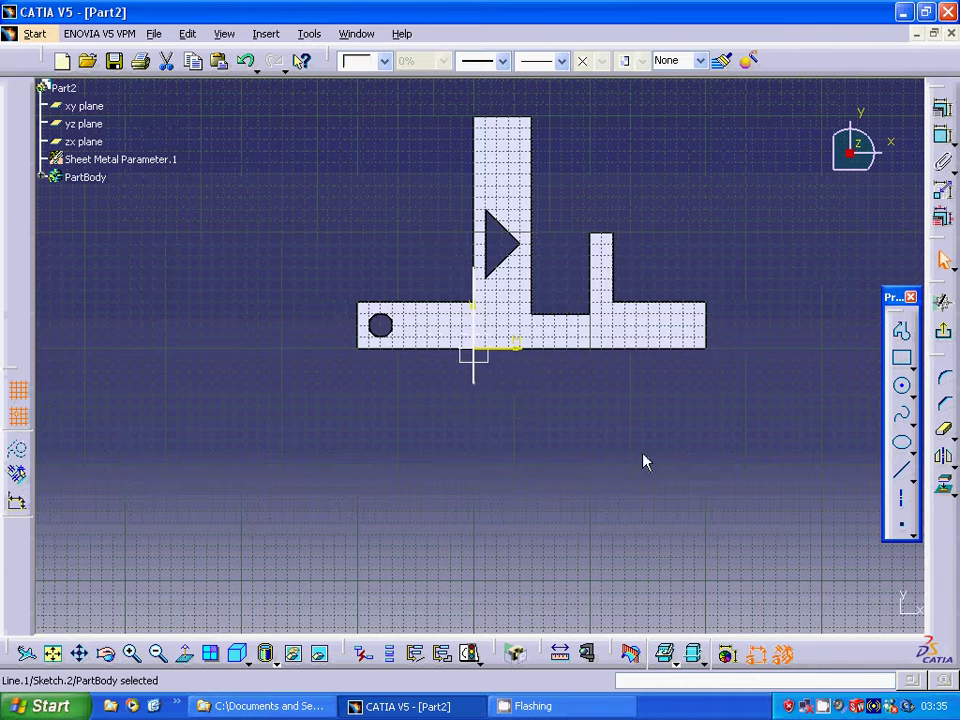
pyautogui.click(944, 336)
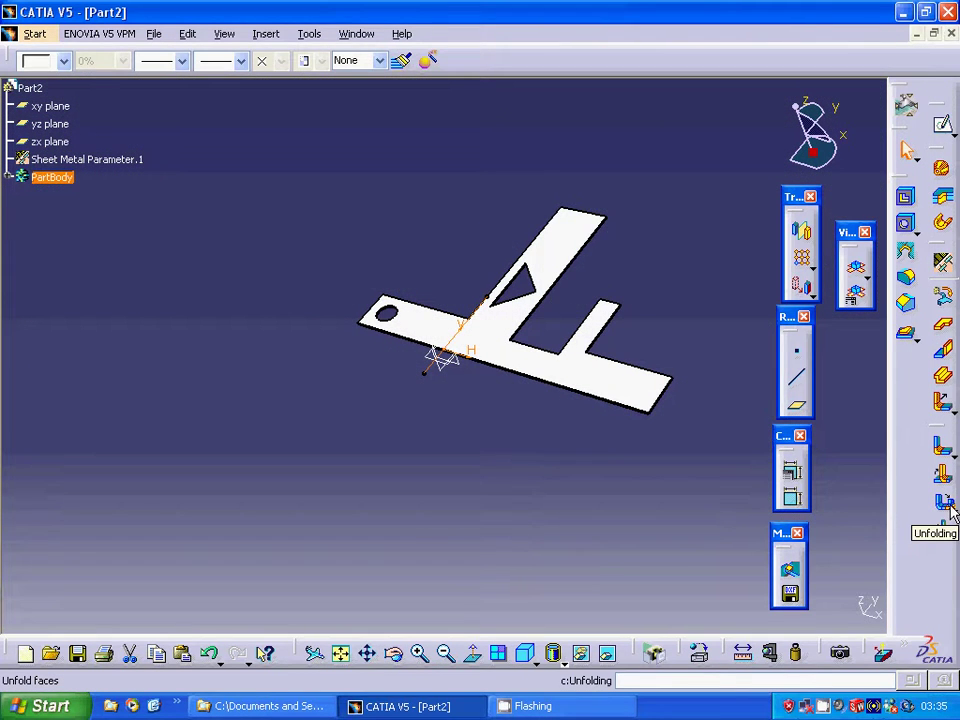
pyautogui.click(950, 511)
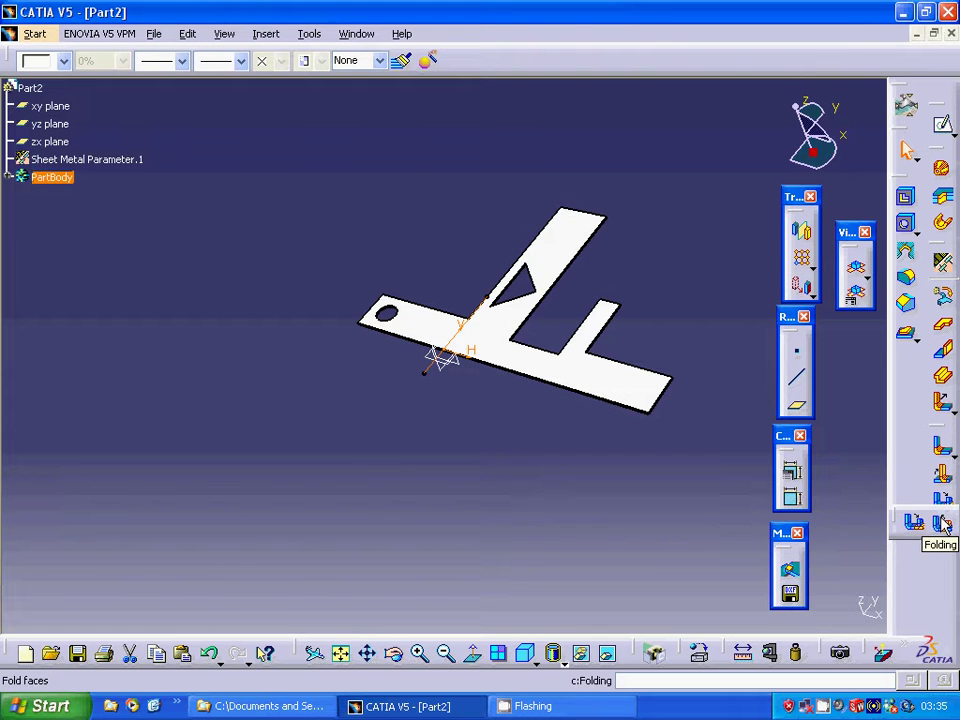
pyautogui.click(944, 522)
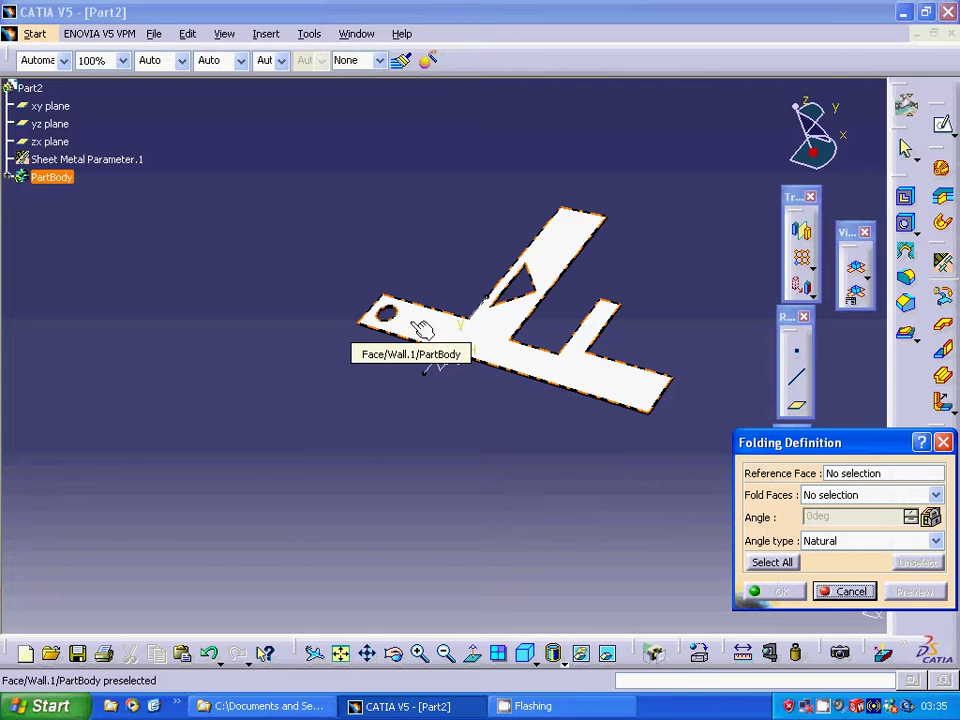
pyautogui.click(428, 338)
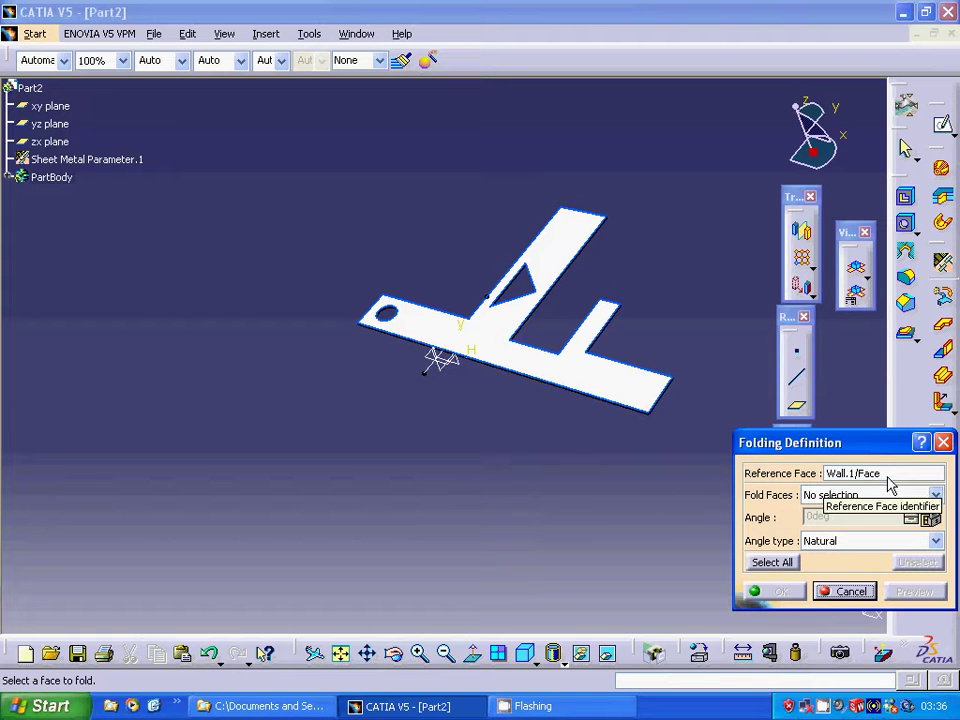
pyautogui.click(868, 497)
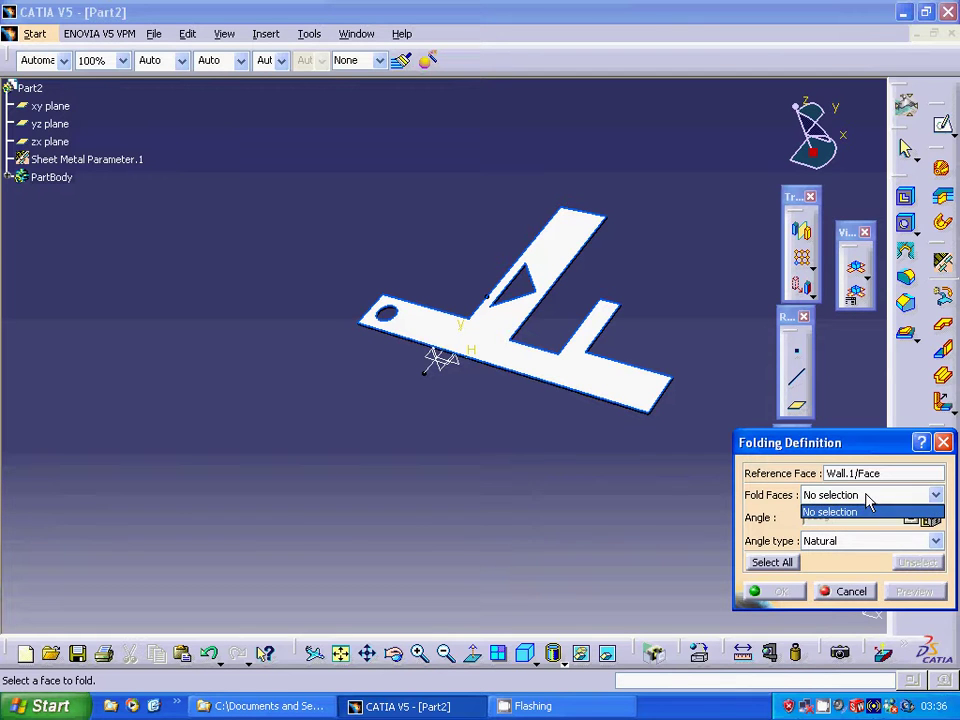
pyautogui.click(868, 497)
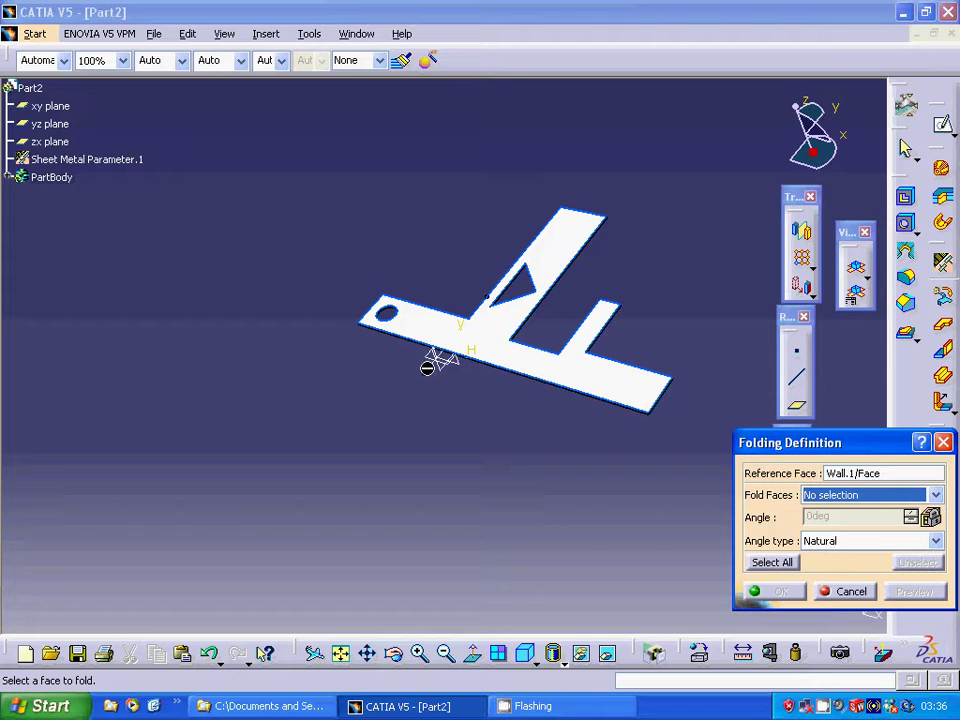
pyautogui.click(846, 592)
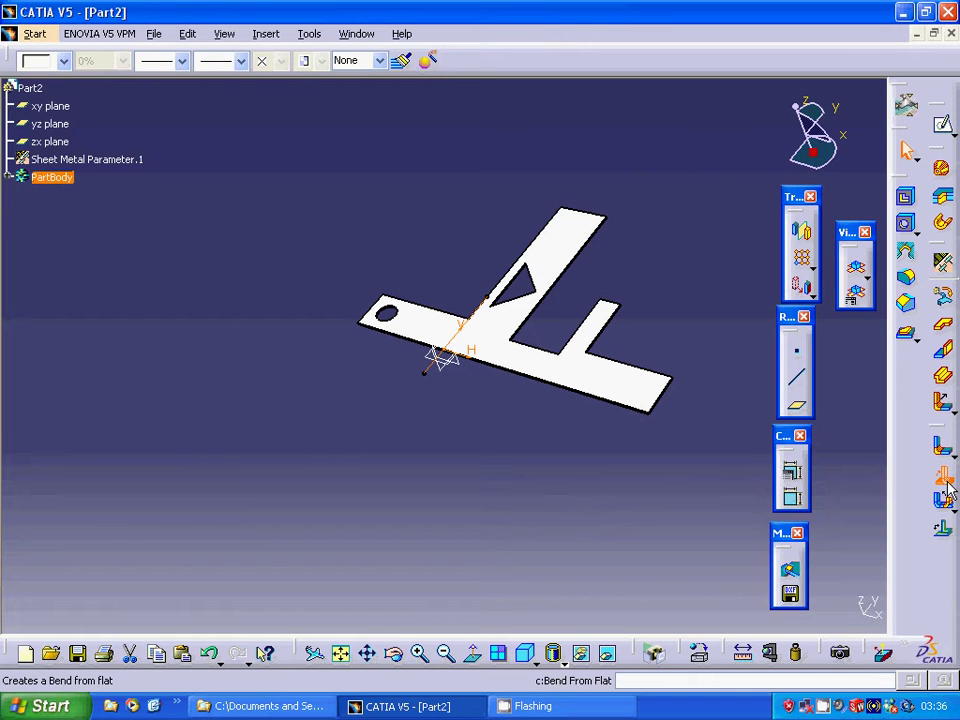
# Bend the flat wall 90 degrees along the sketched line using Bend From Flat
pyautogui.click(945, 484)
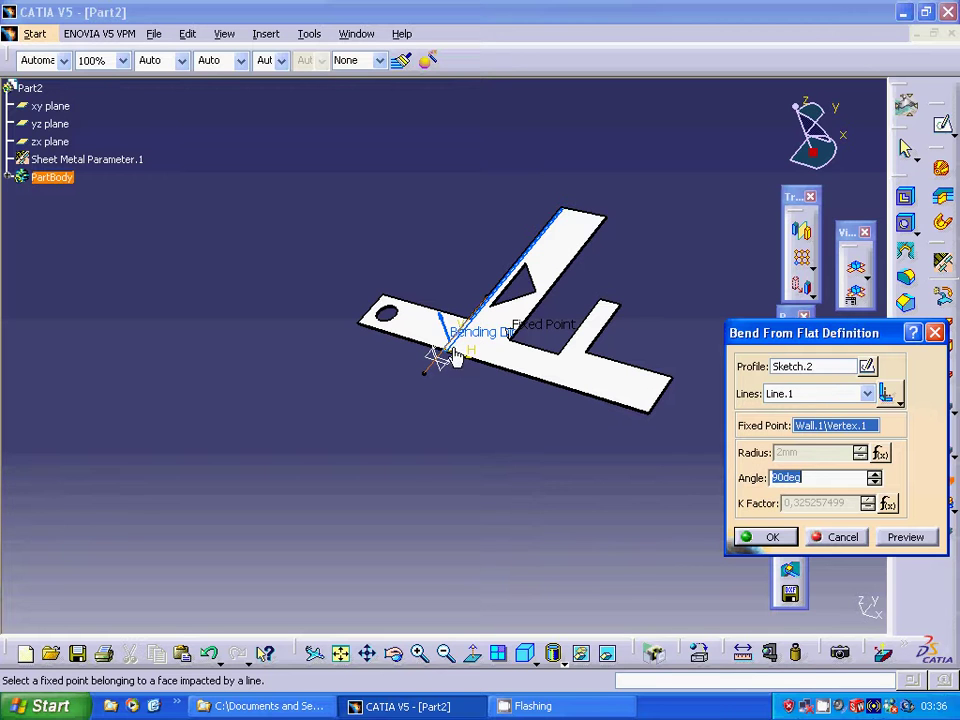
pyautogui.click(767, 537)
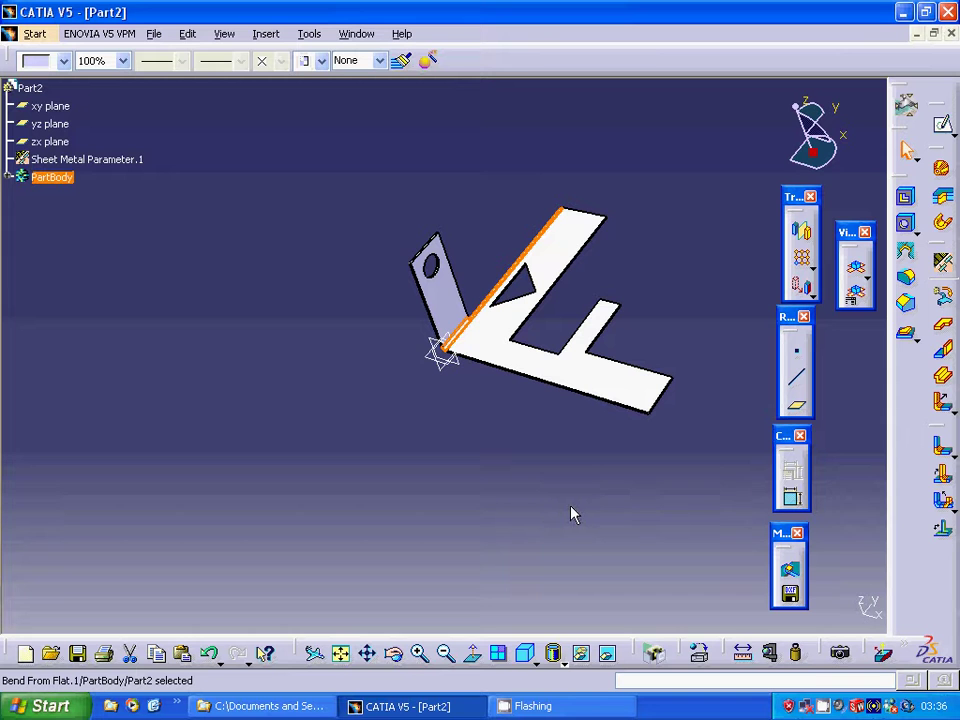
# Sketch a horizontal line across the upright flange below its circular hole and bend the part 90 degrees along it
pyautogui.click(454, 317)
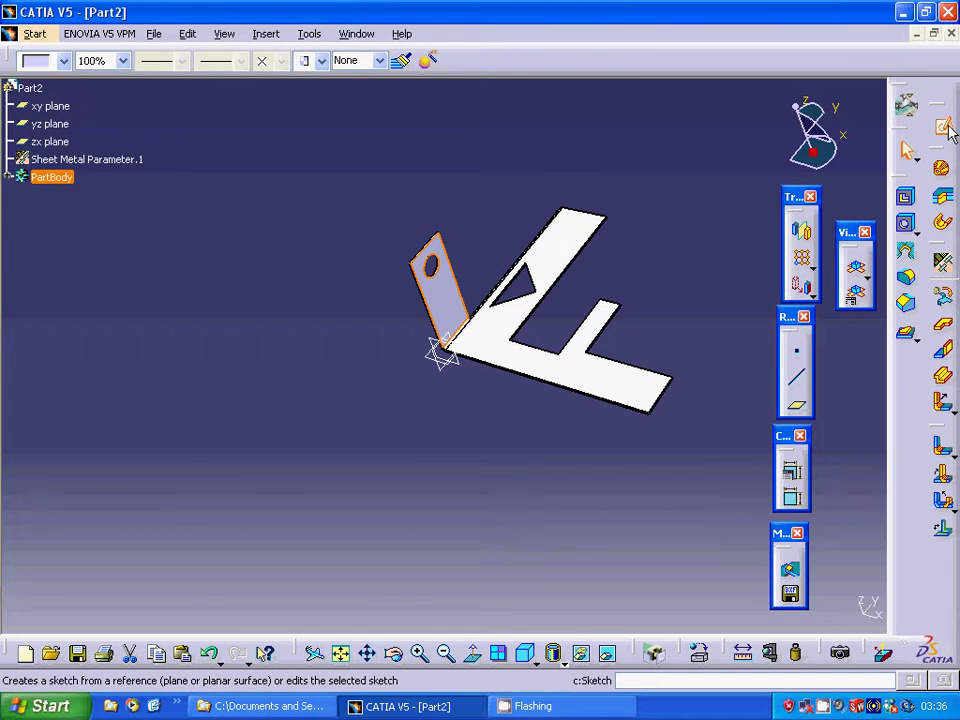
pyautogui.click(942, 123)
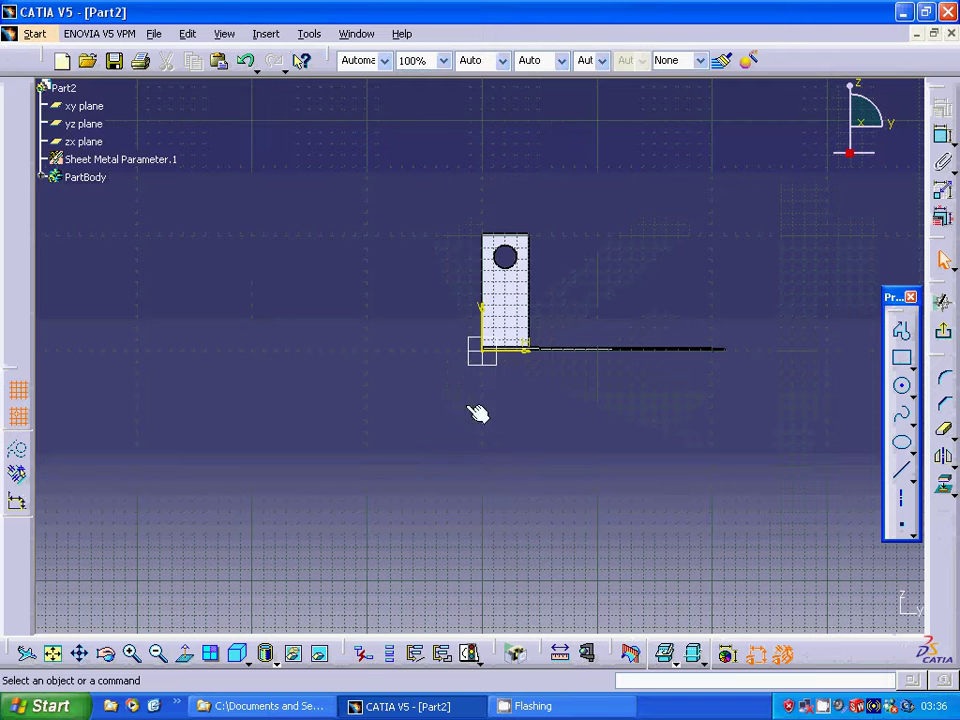
pyautogui.click(905, 476)
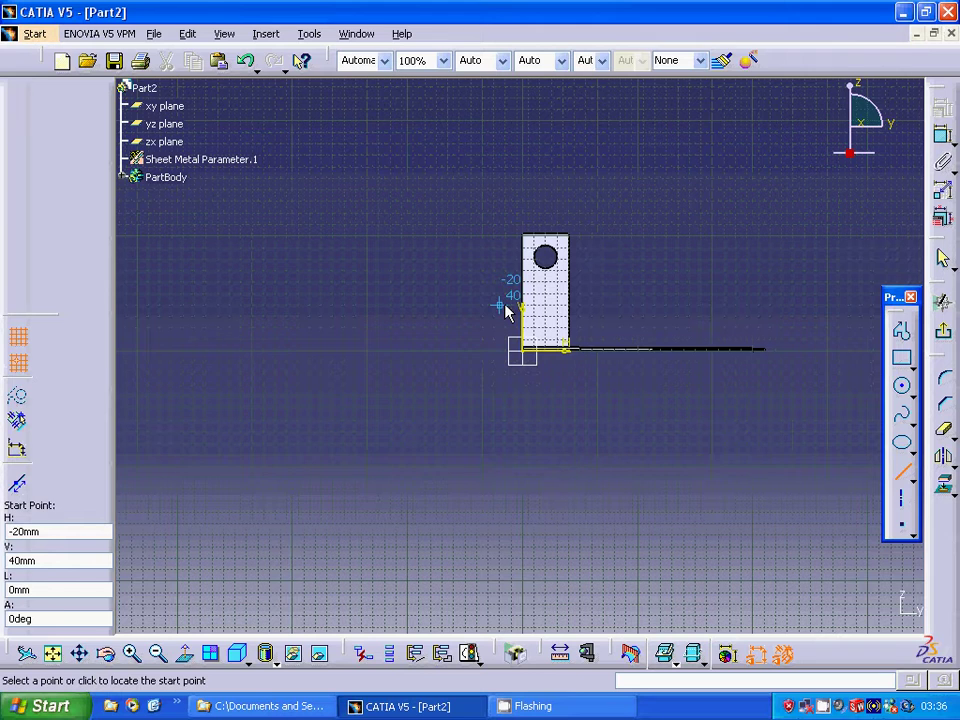
pyautogui.click(506, 294)
pyautogui.click(598, 291)
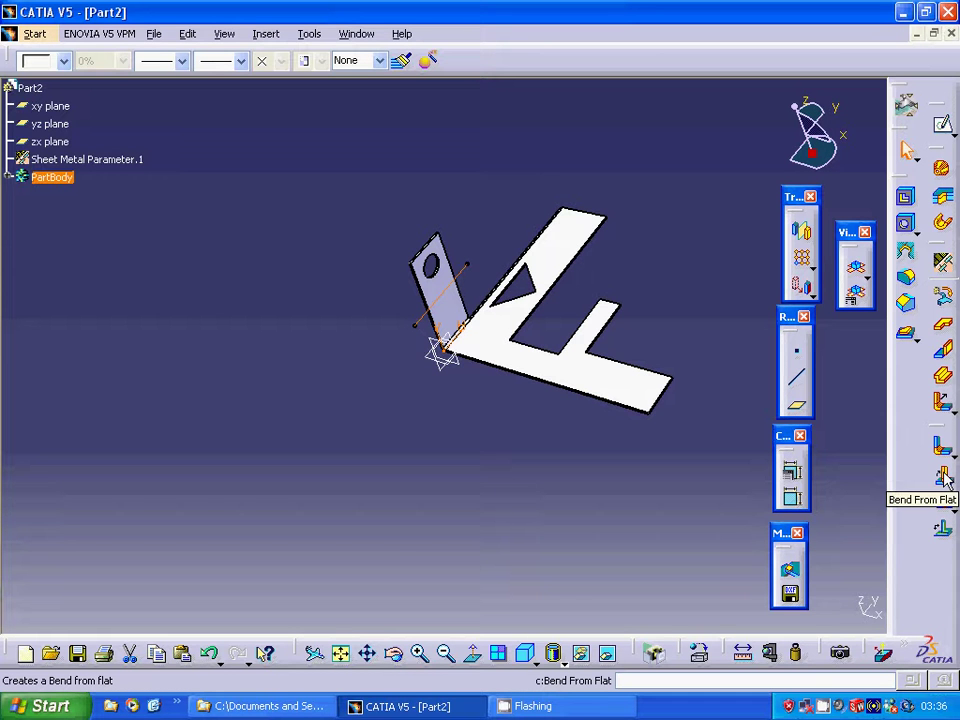
pyautogui.click(944, 480)
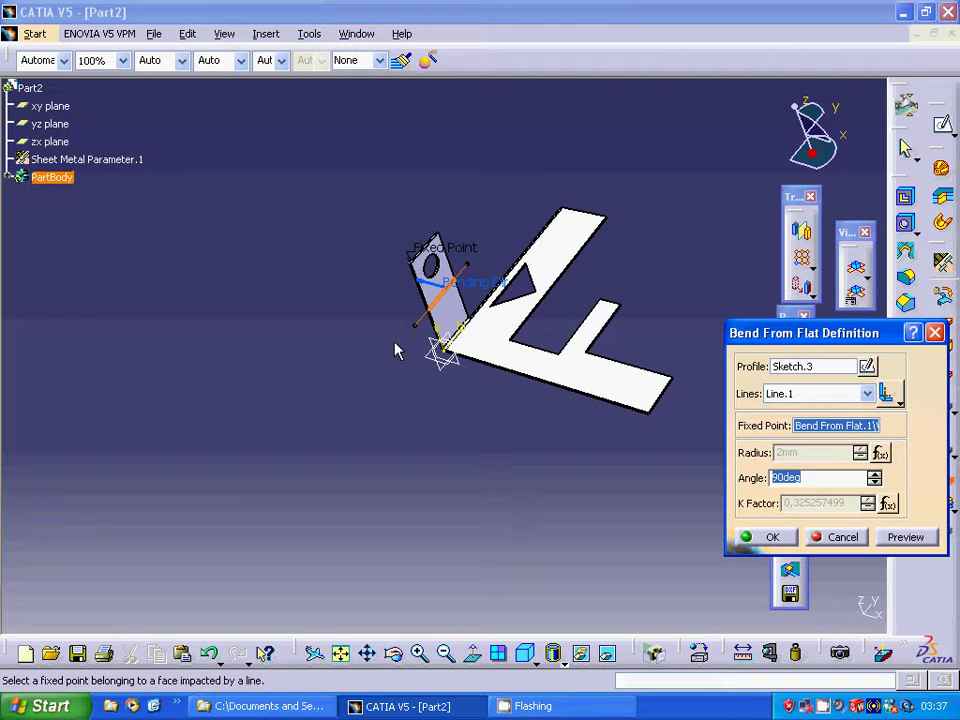
pyautogui.click(782, 542)
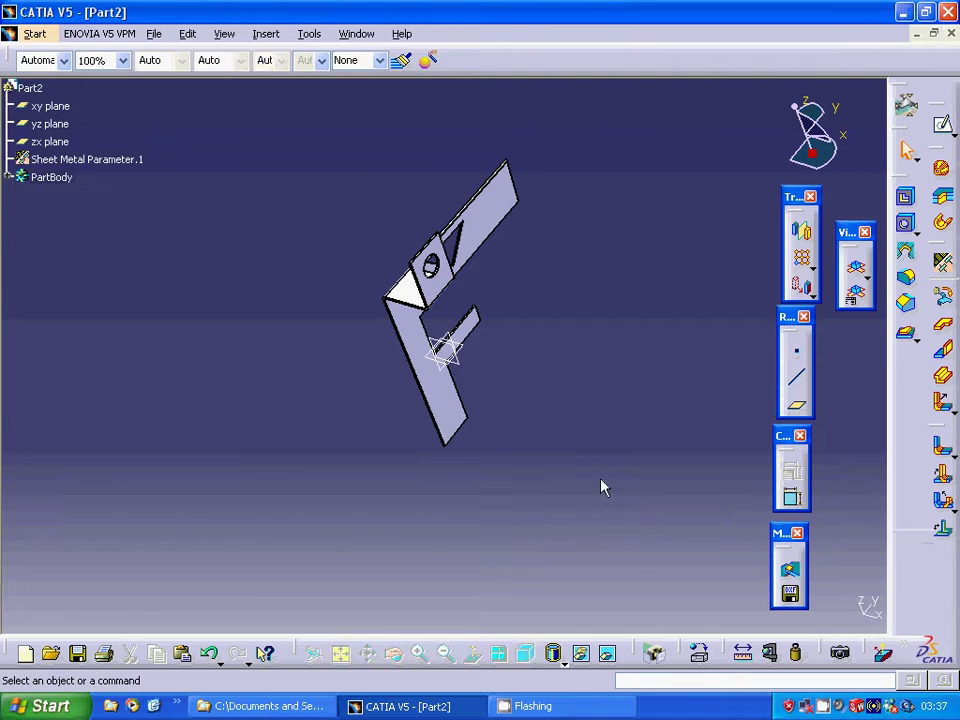
# On the face of the long arm, sketch a vertical line crossing the arm through the triangular cutout's tip, and finish the sketch
pyautogui.moveTo(604, 441)
pyautogui.mouseDown(button='middle')
pyautogui.moveTo(349, 508)
pyautogui.moveTo(274, 480)
pyautogui.moveTo(317, 302)
pyautogui.moveTo(314, 272)
pyautogui.mouseUp(button='middle')
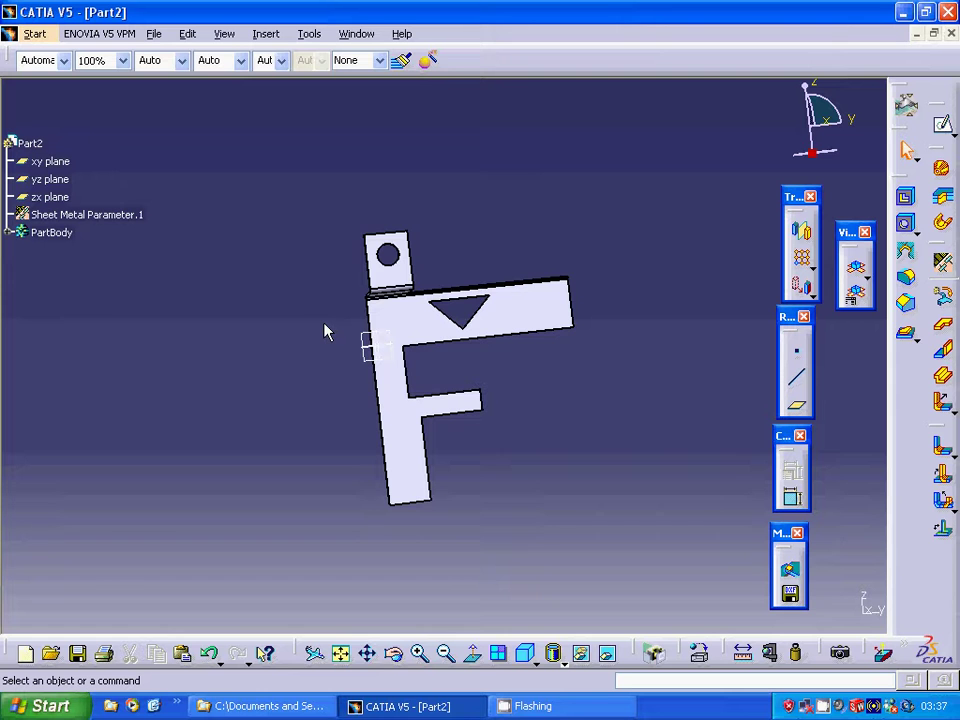
pyautogui.click(546, 311)
pyautogui.click(945, 125)
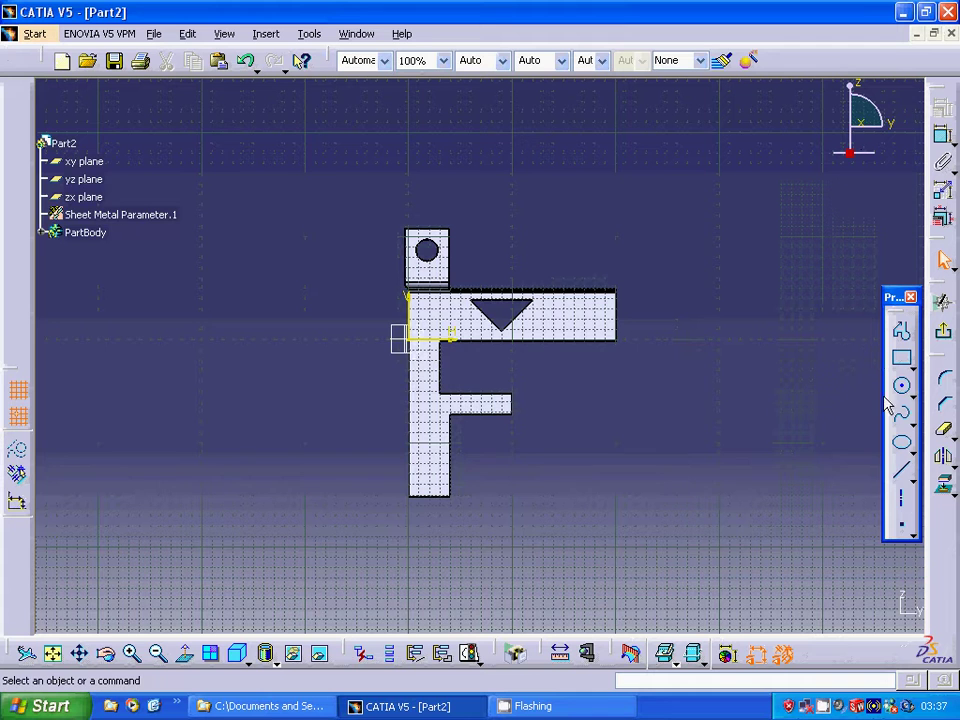
pyautogui.click(901, 469)
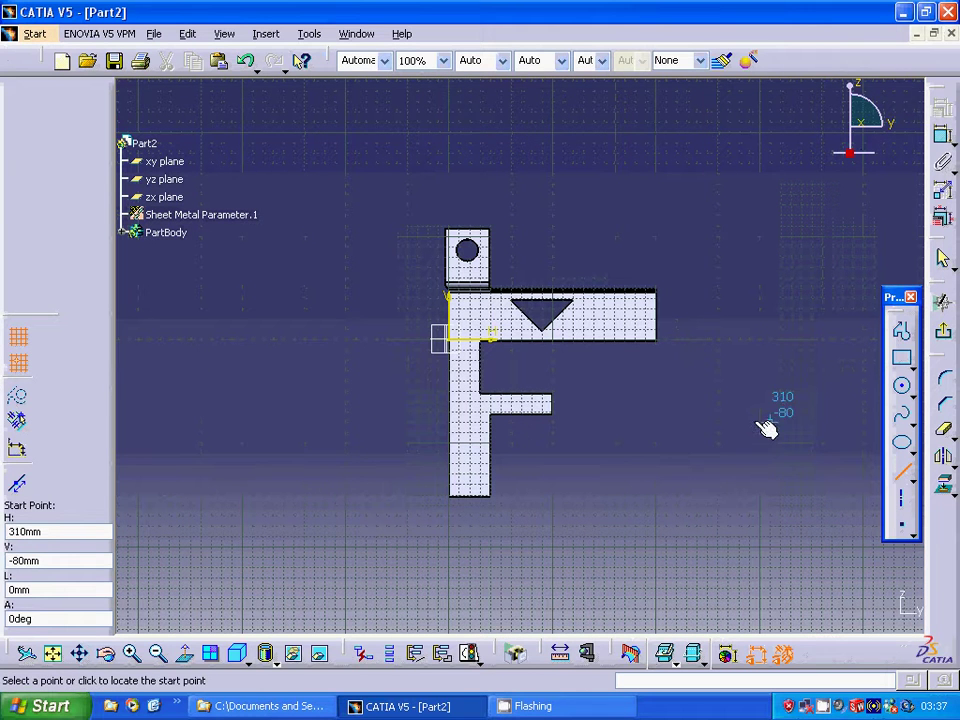
pyautogui.click(553, 370)
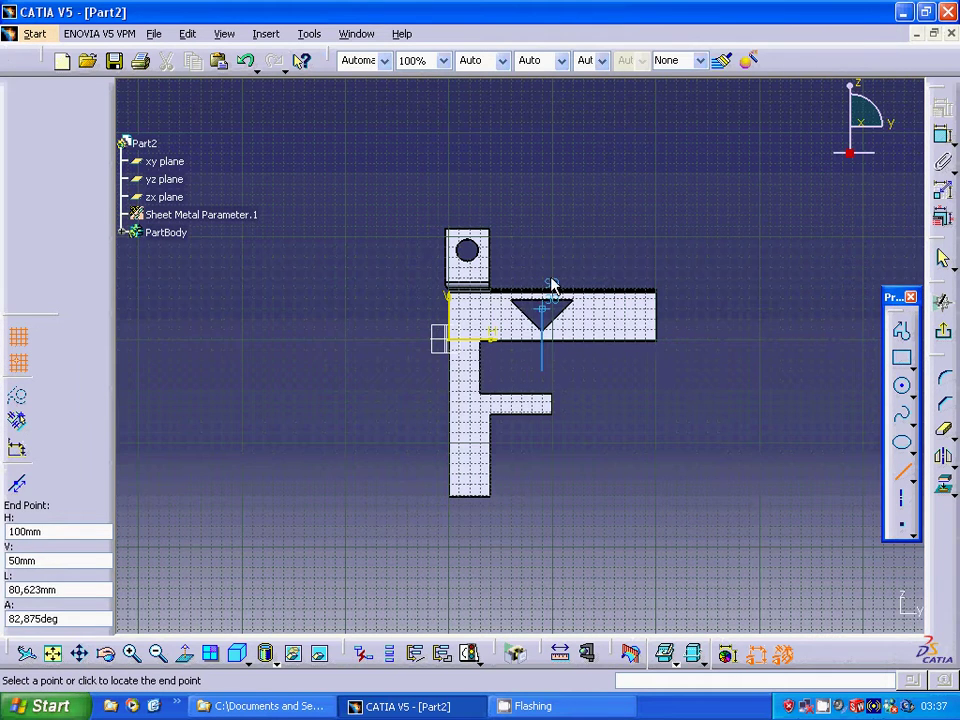
pyautogui.click(549, 251)
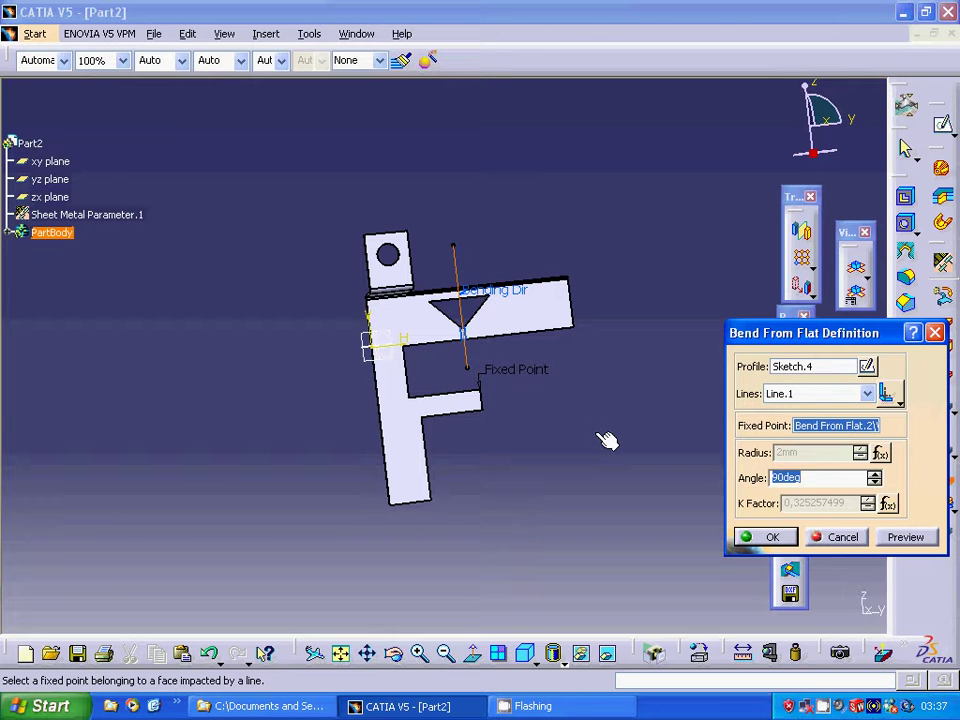
# Try to bend the long arm 90 degrees along the line through the triangular cutout, with the bending direction reversed
pyautogui.moveTo(594, 441); pyautogui.dragTo(760, 445, button='middle')
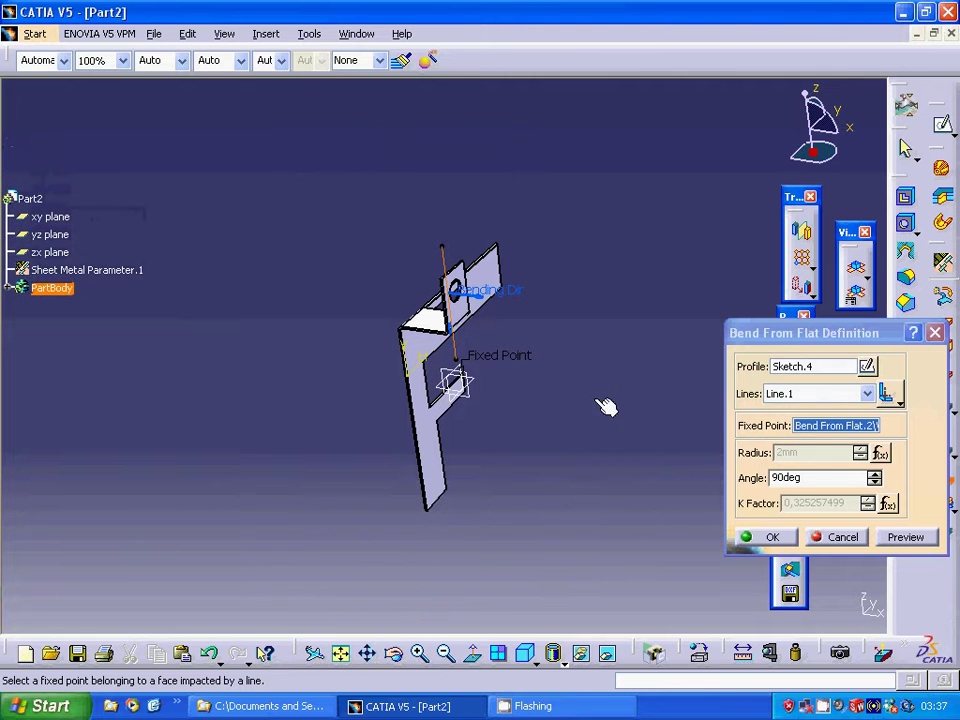
pyautogui.click(478, 294)
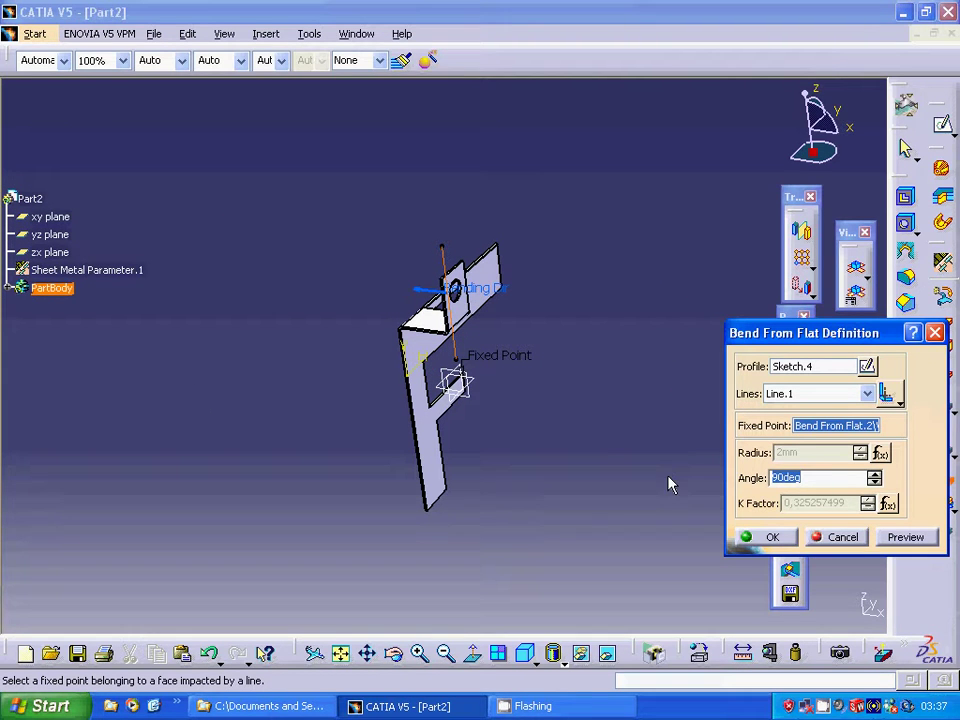
pyautogui.click(768, 536)
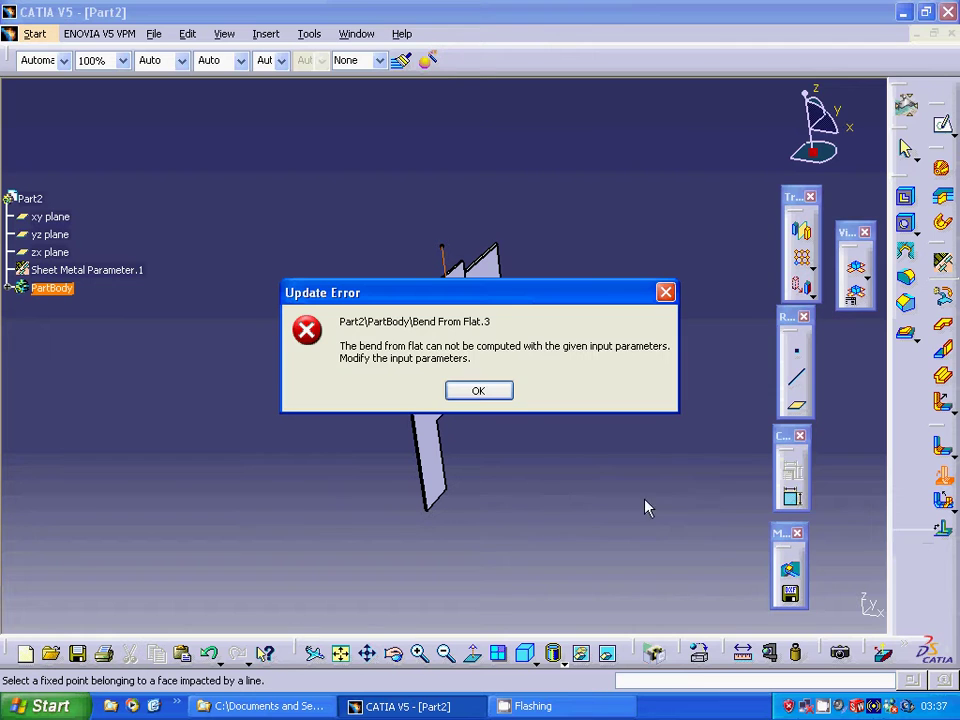
pyautogui.click(479, 392)
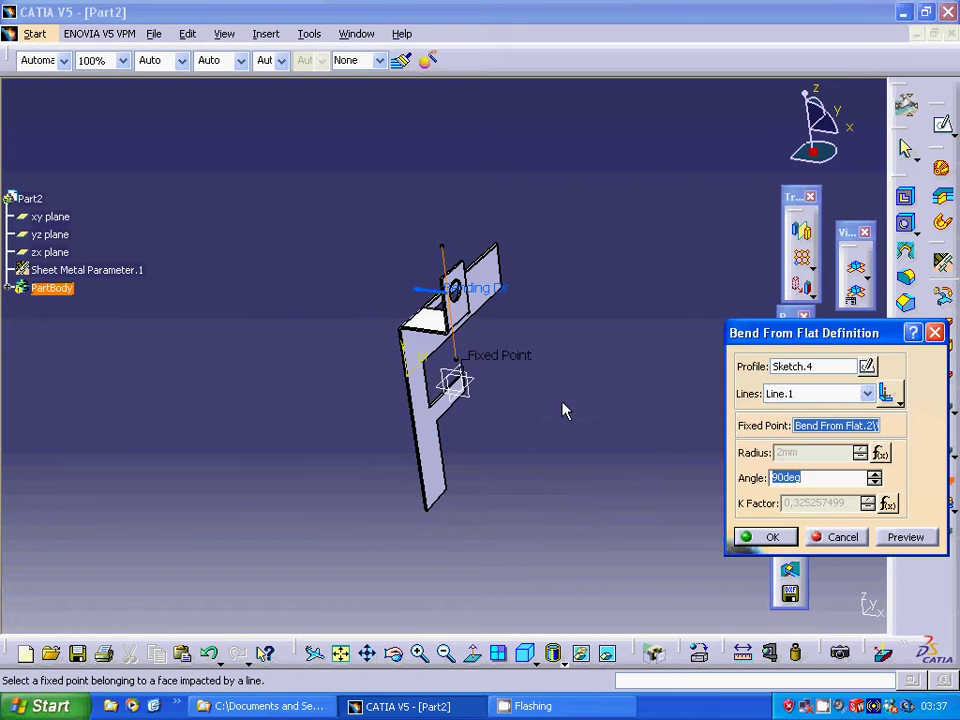
pyautogui.moveTo(566, 399); pyautogui.dragTo(454, 570, button='middle')
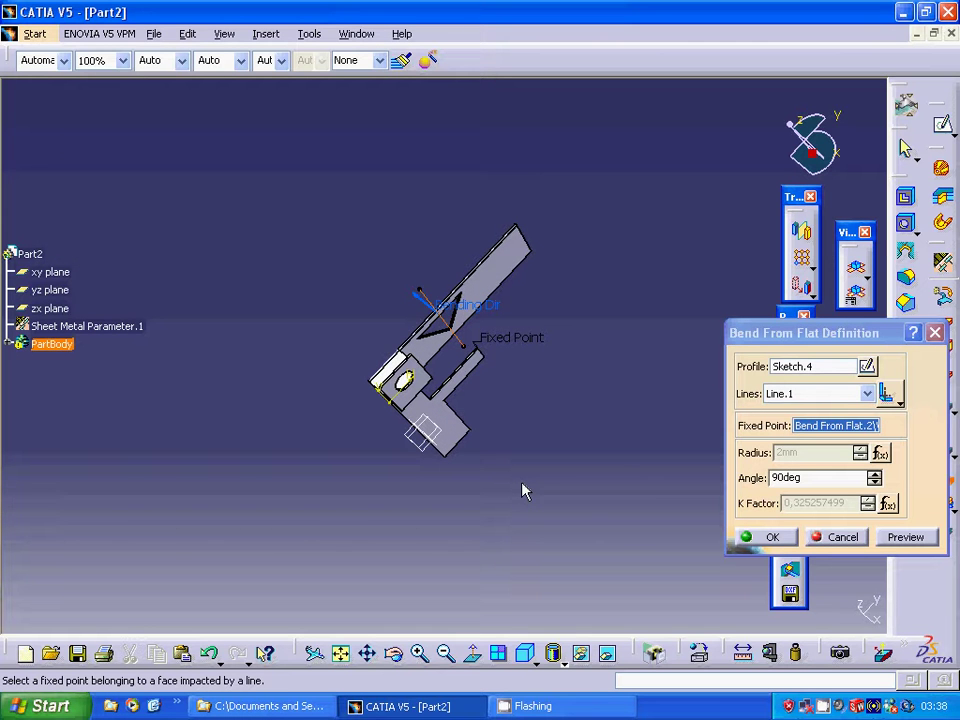
pyautogui.click(768, 538)
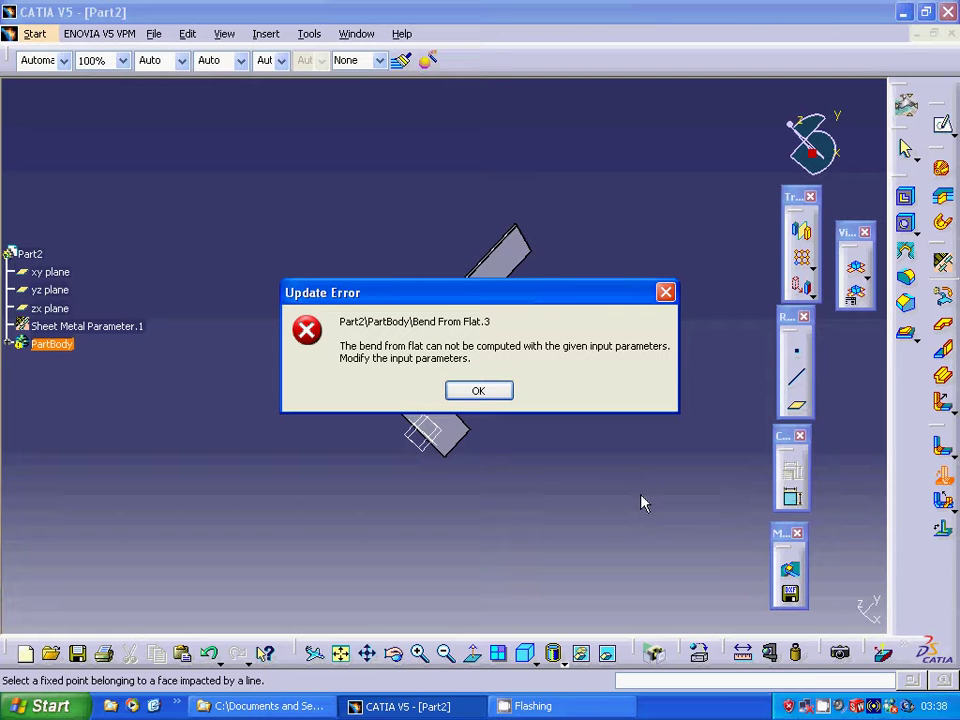
pyautogui.click(478, 390)
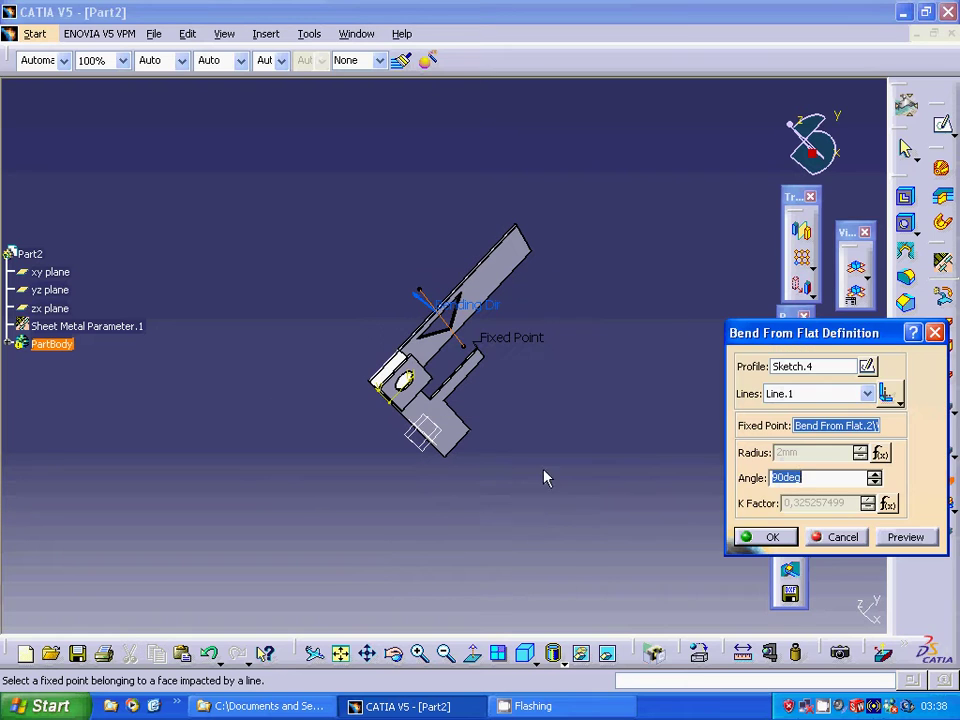
pyautogui.click(838, 537)
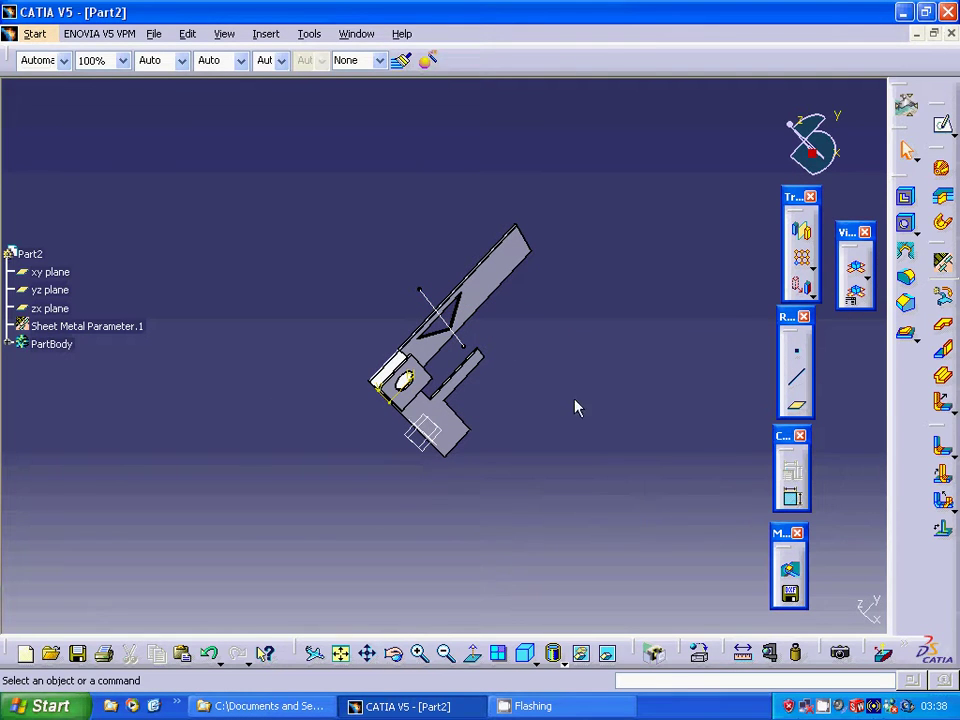
# Edit the long arm's line sketch to move the line between the triangular cutout and the arm's free end
pyautogui.rightClick(467, 345)
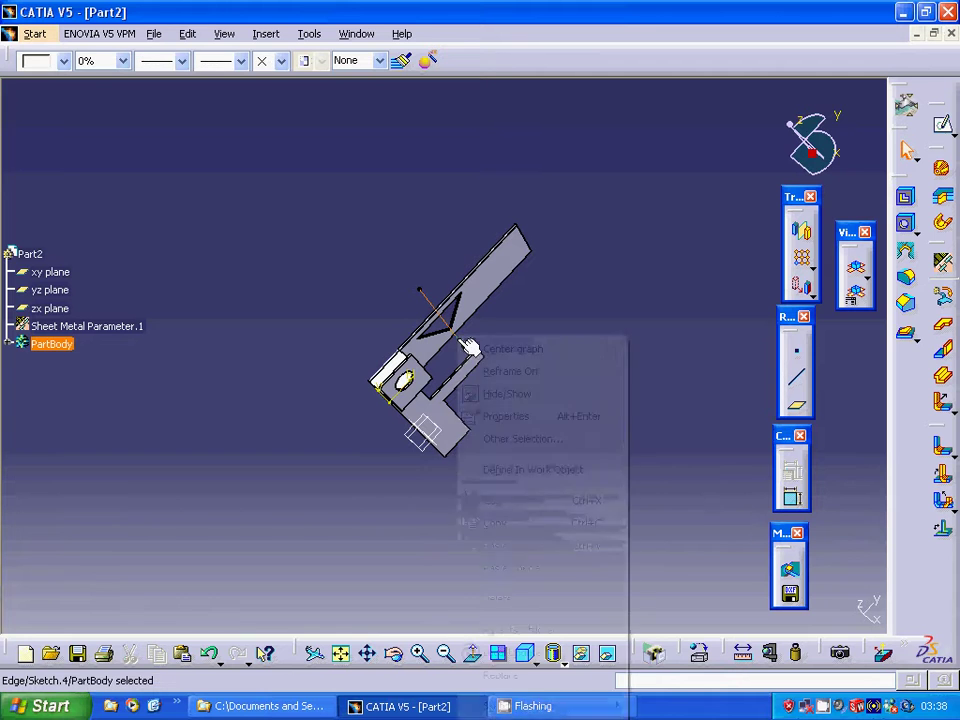
pyautogui.click(673, 410)
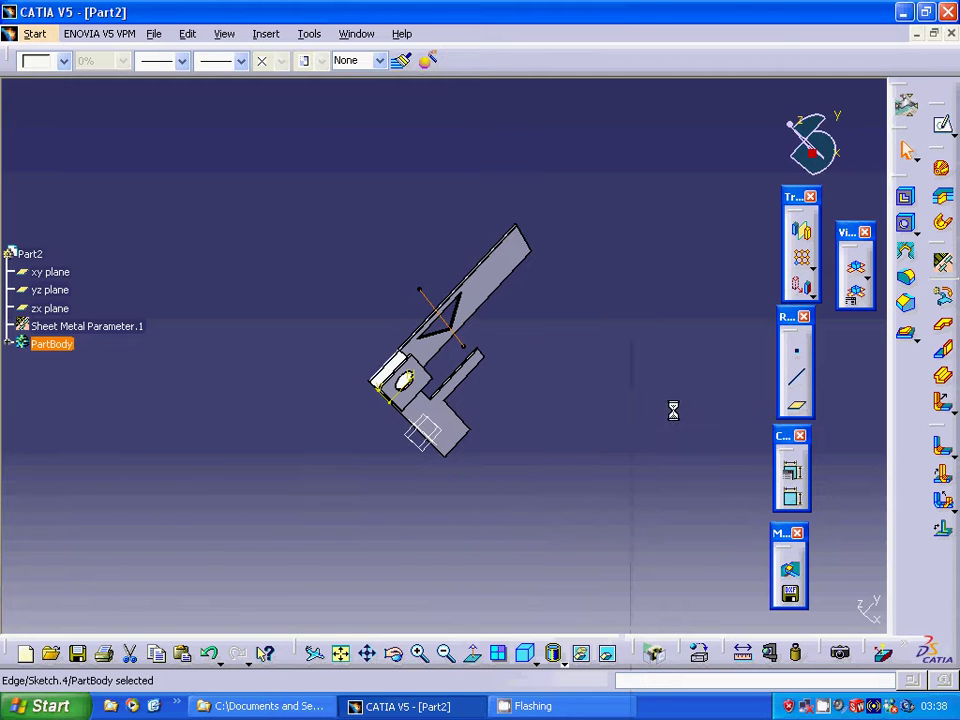
pyautogui.rightClick(460, 340)
pyautogui.moveTo(506, 704)
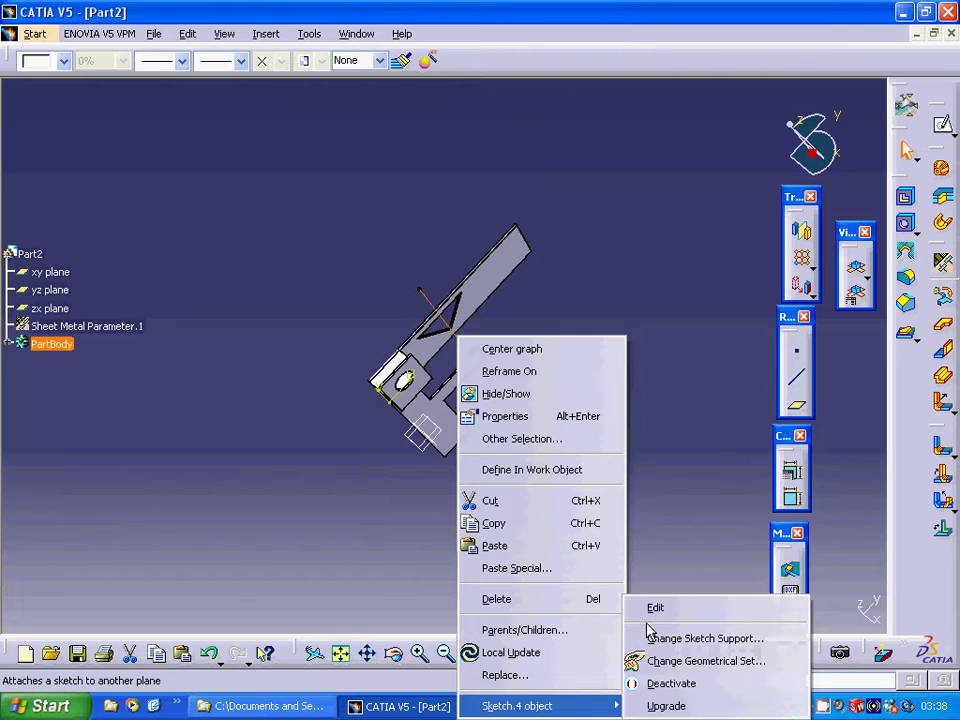
pyautogui.click(654, 608)
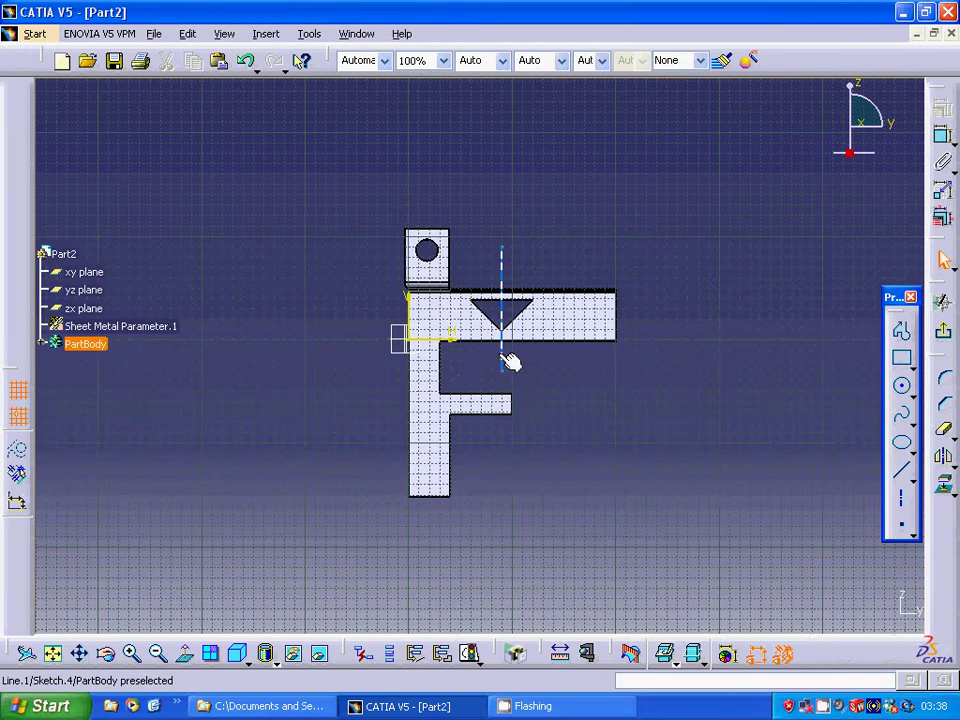
pyautogui.moveTo(510, 362)
pyautogui.mouseDown()
pyautogui.moveTo(576, 360)
pyautogui.moveTo(566, 362)
pyautogui.mouseUp()
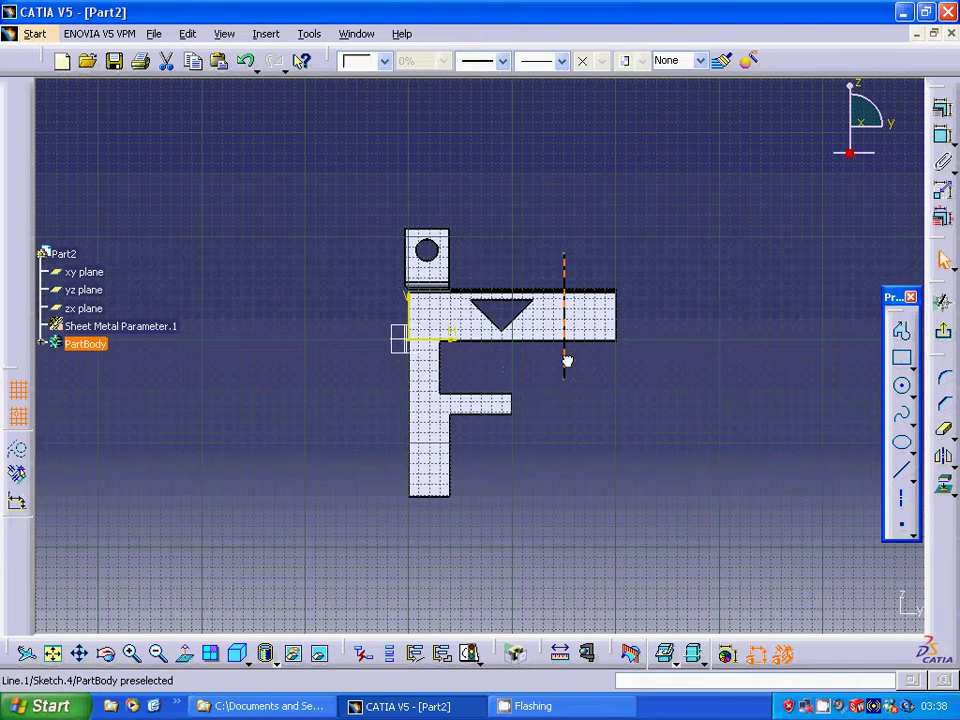
pyautogui.moveTo(567, 360); pyautogui.dragTo(574, 368)
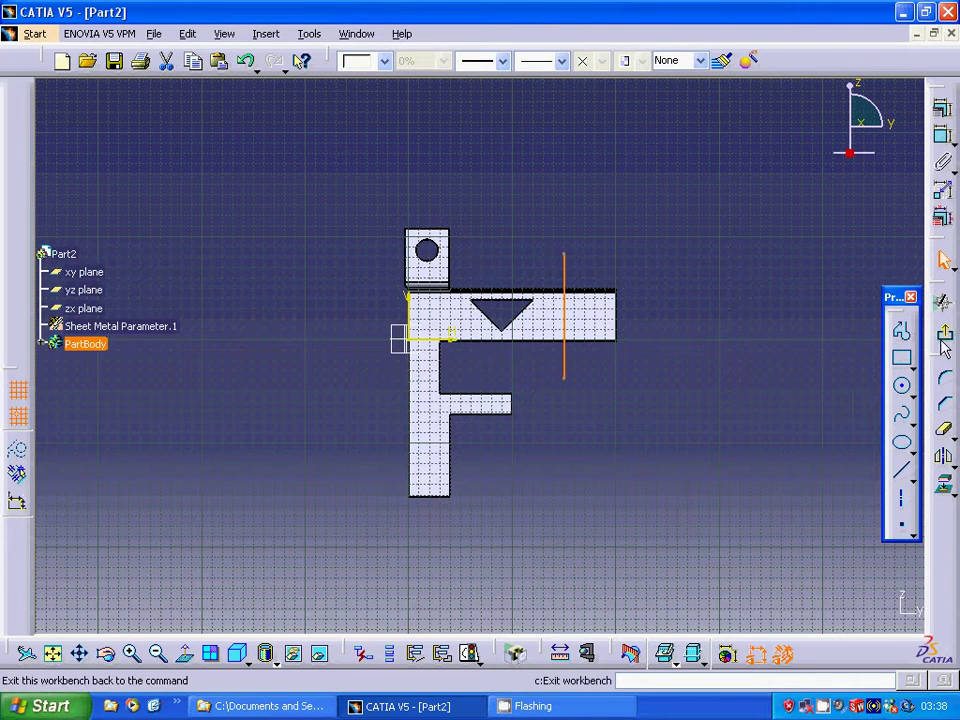
pyautogui.click(942, 332)
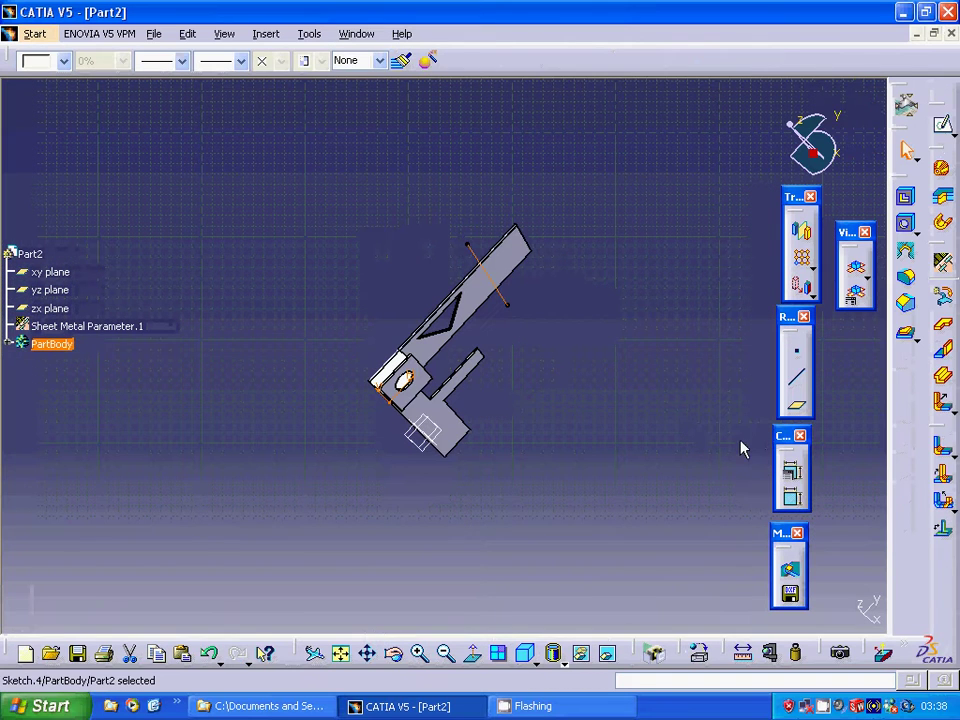
# Try to bend the long arm 90 degrees along the line between the triangular cutout and the free end, with the bending direction reversed
pyautogui.click(942, 484)
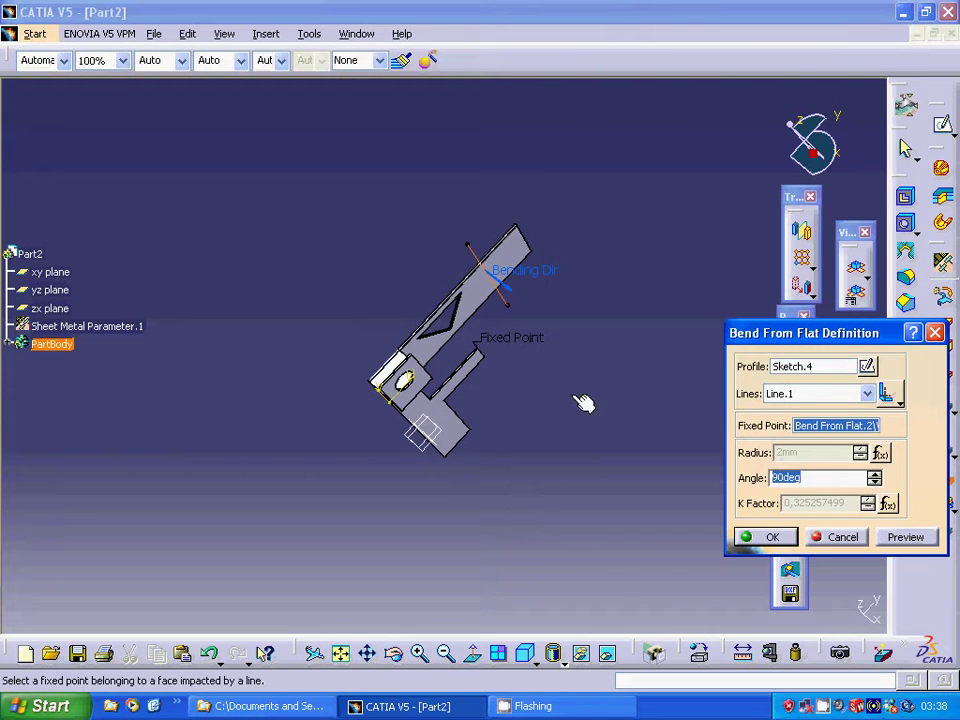
pyautogui.click(508, 295)
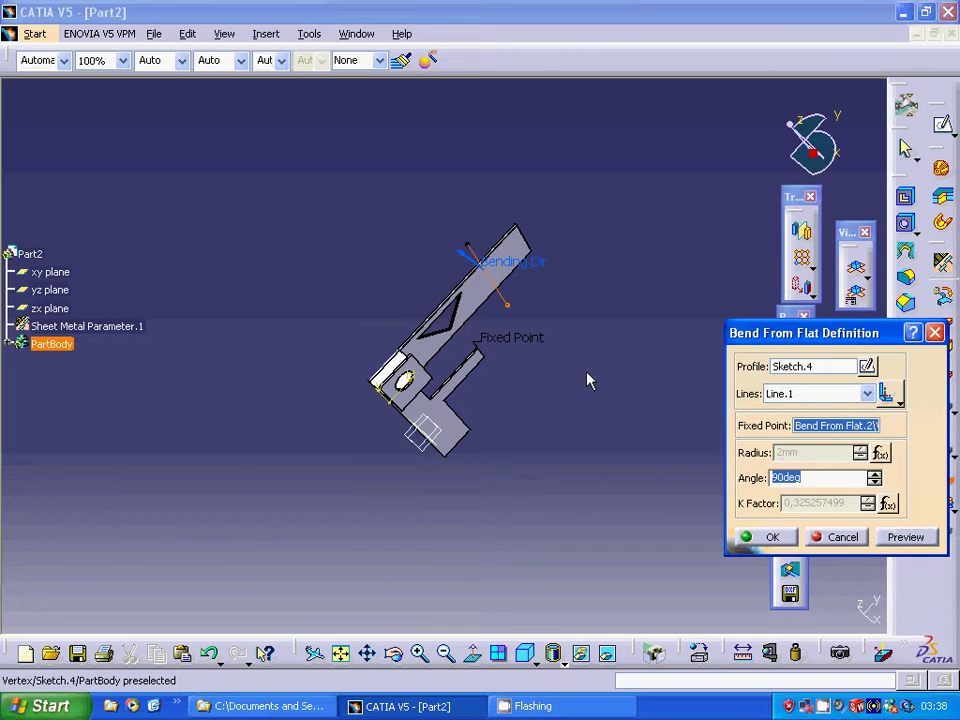
pyautogui.click(762, 538)
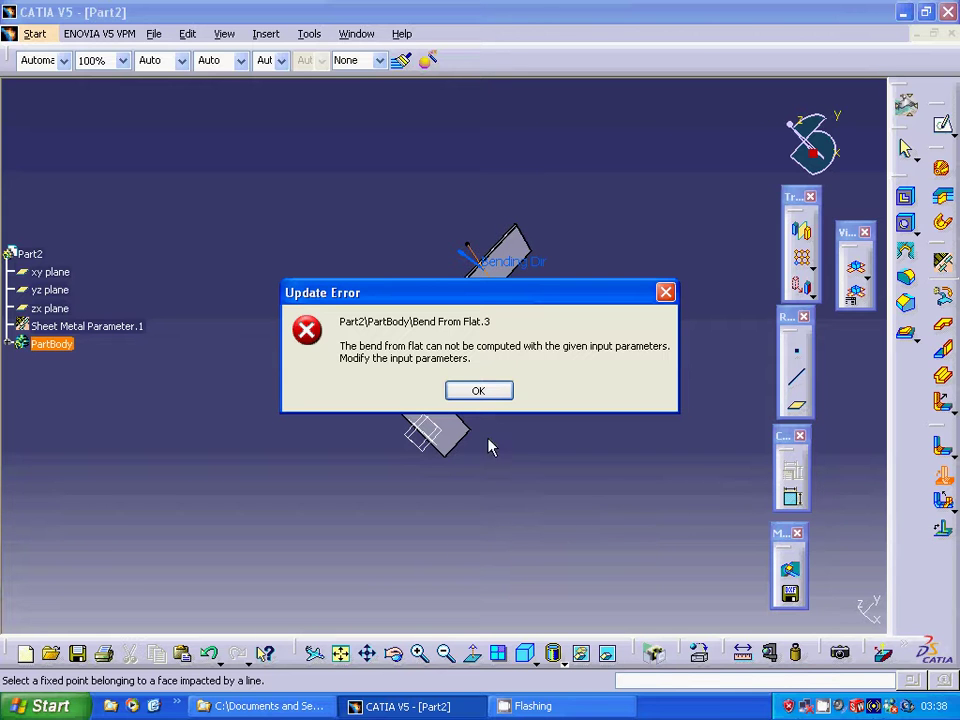
pyautogui.click(484, 391)
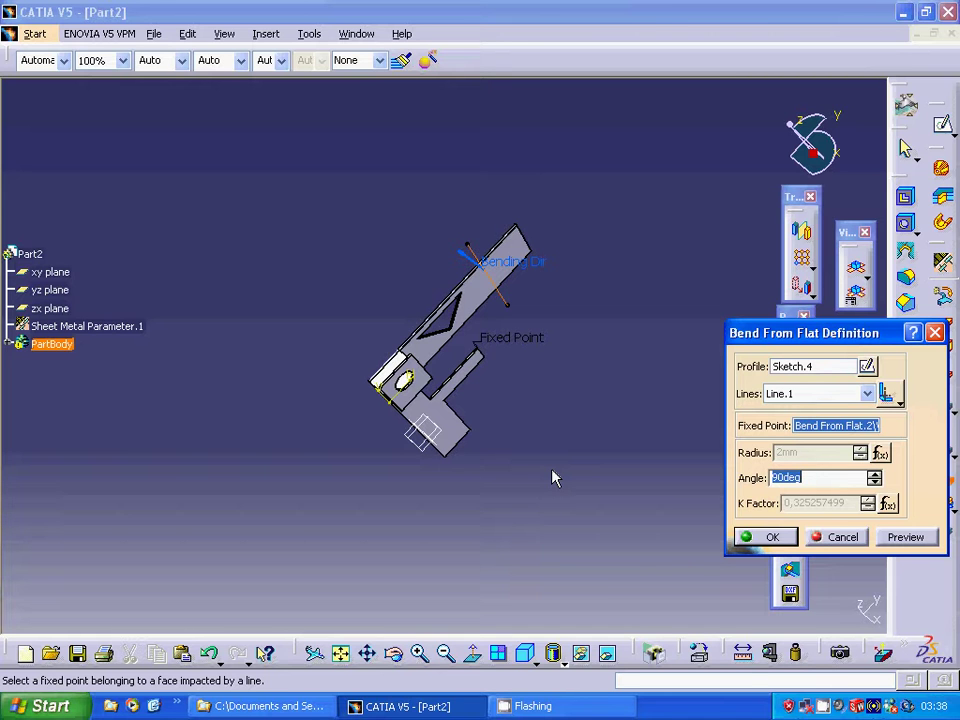
pyautogui.click(833, 538)
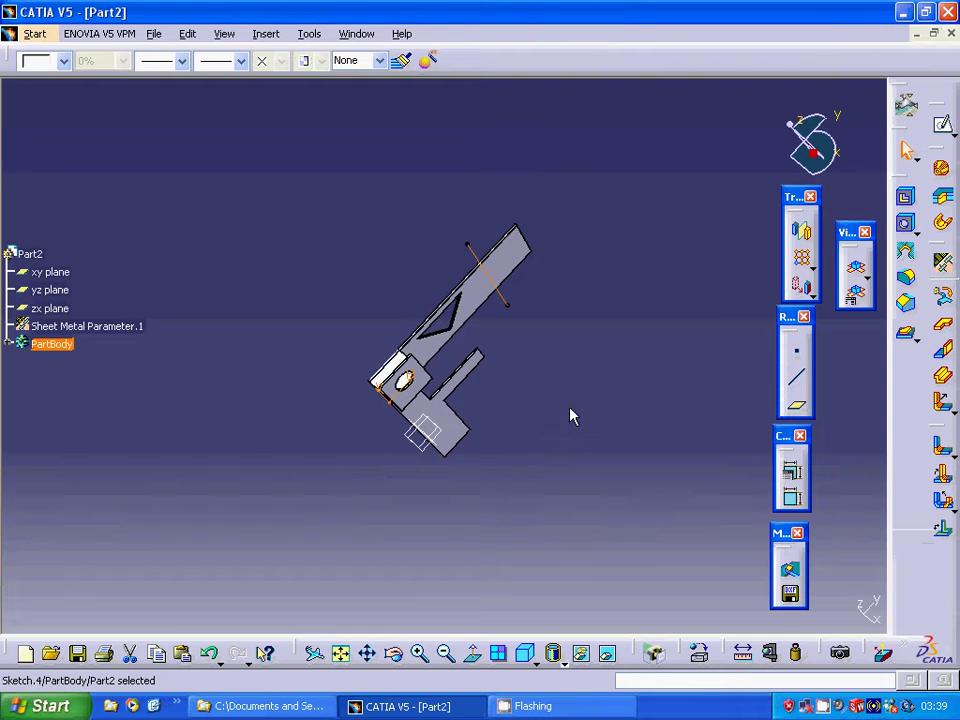
# Delete the sketch containing the line across the long arm near its free end
pyautogui.rightClick(502, 307)
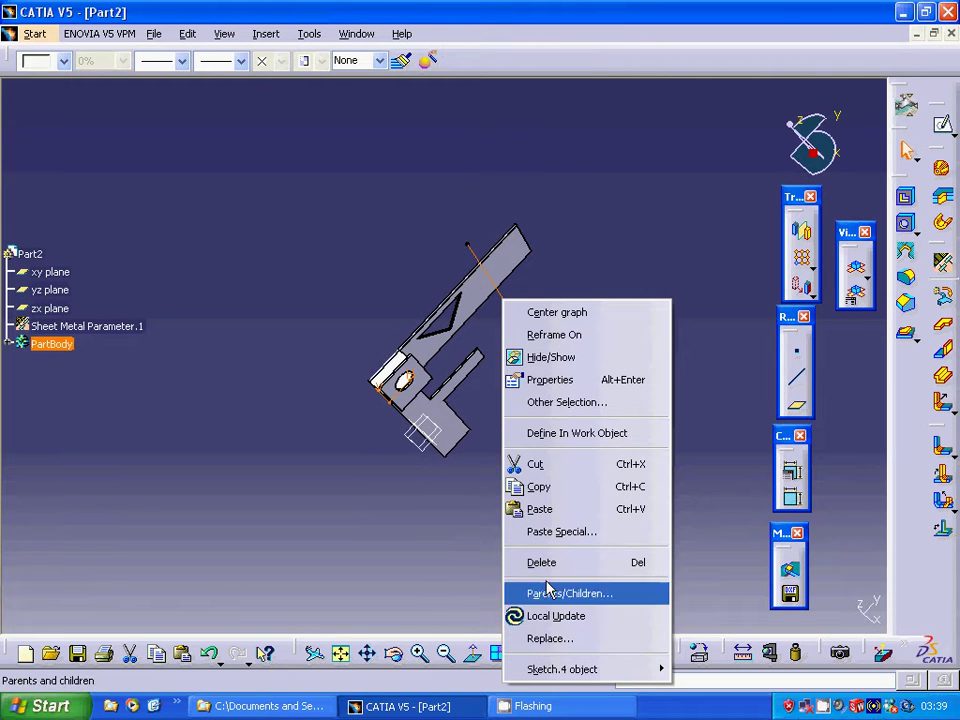
pyautogui.click(546, 566)
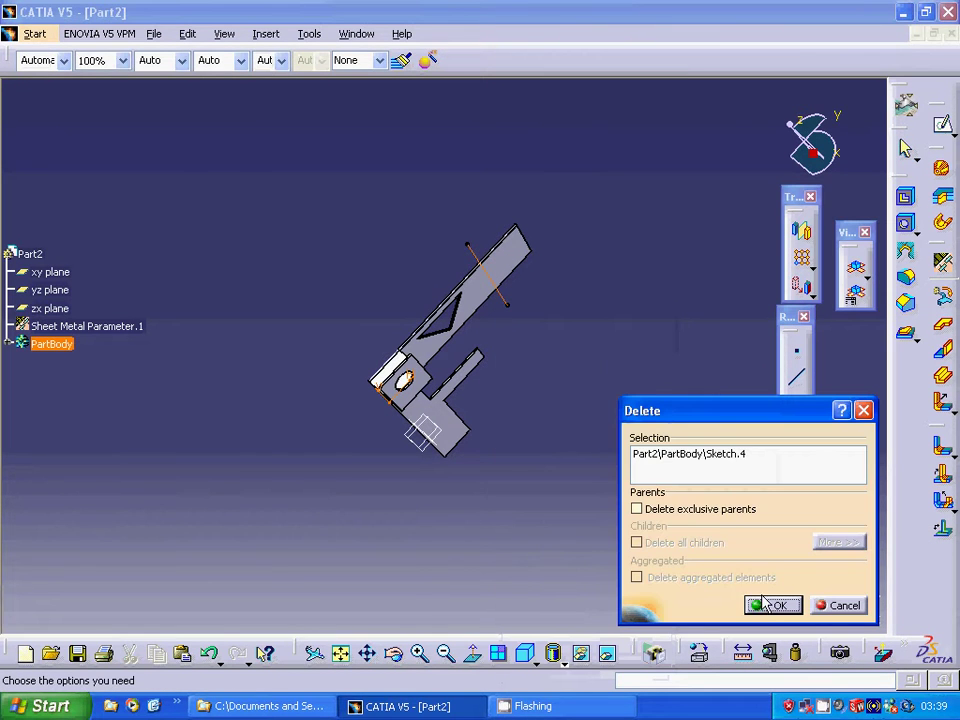
pyautogui.click(772, 605)
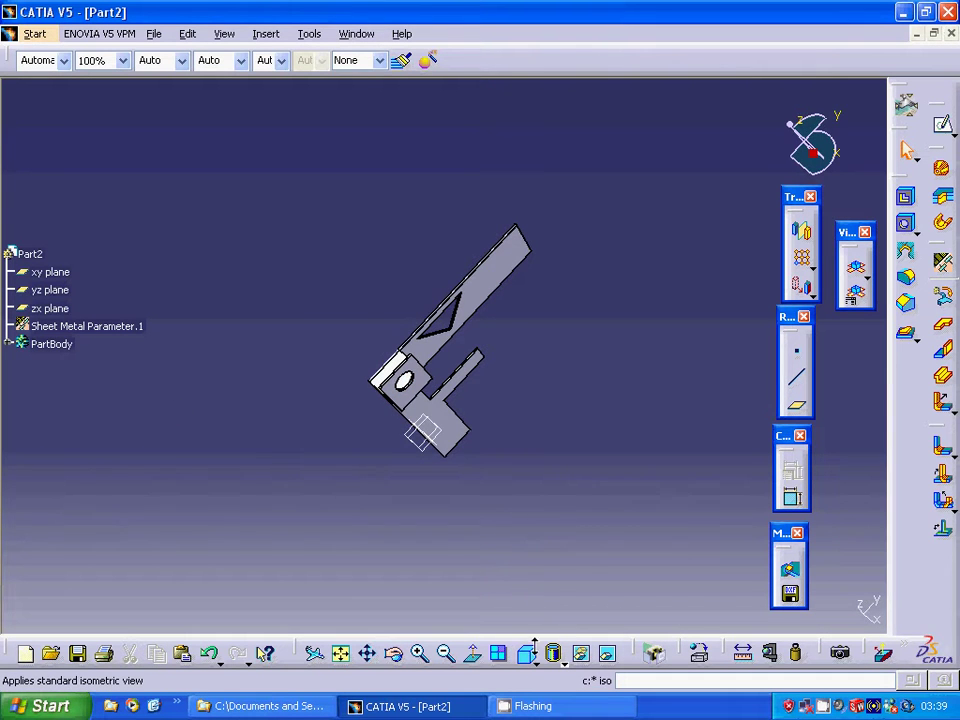
# On the F-shaped face, sketch a horizontal line along the long arm's lower edge and across the upright, and finish the sketch
pyautogui.click(528, 656)
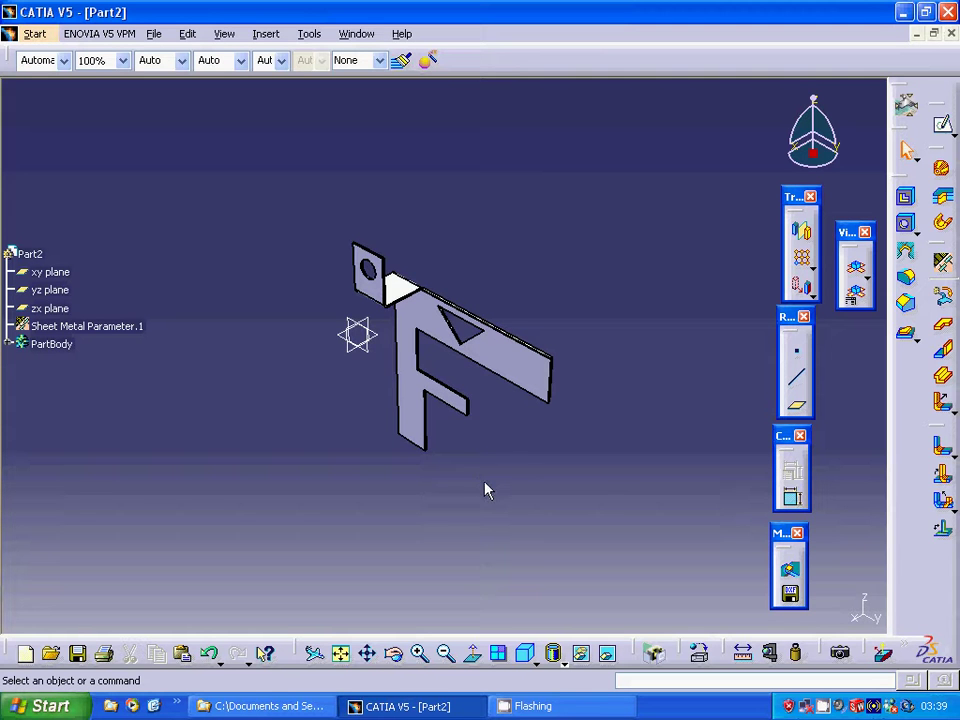
pyautogui.moveTo(486, 485); pyautogui.dragTo(628, 296, button='middle')
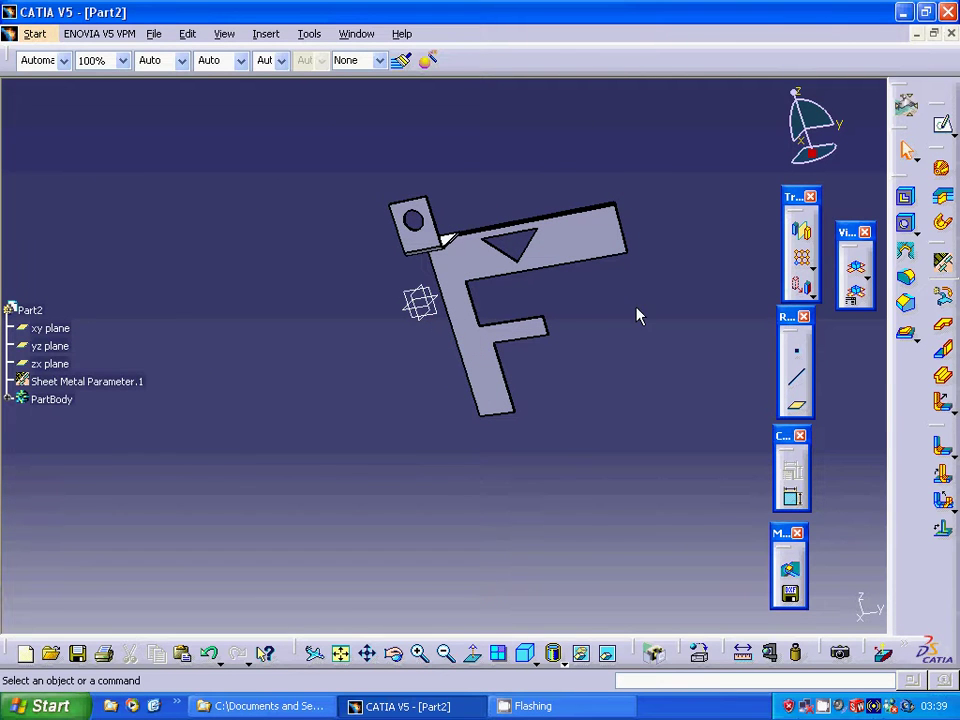
pyautogui.click(948, 125)
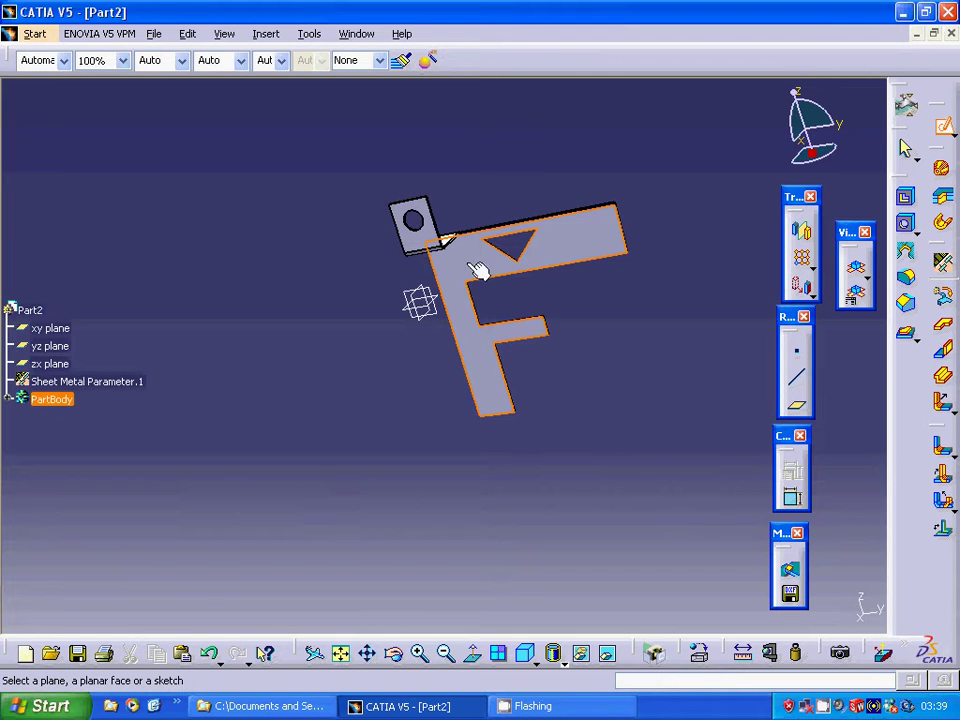
pyautogui.click(483, 310)
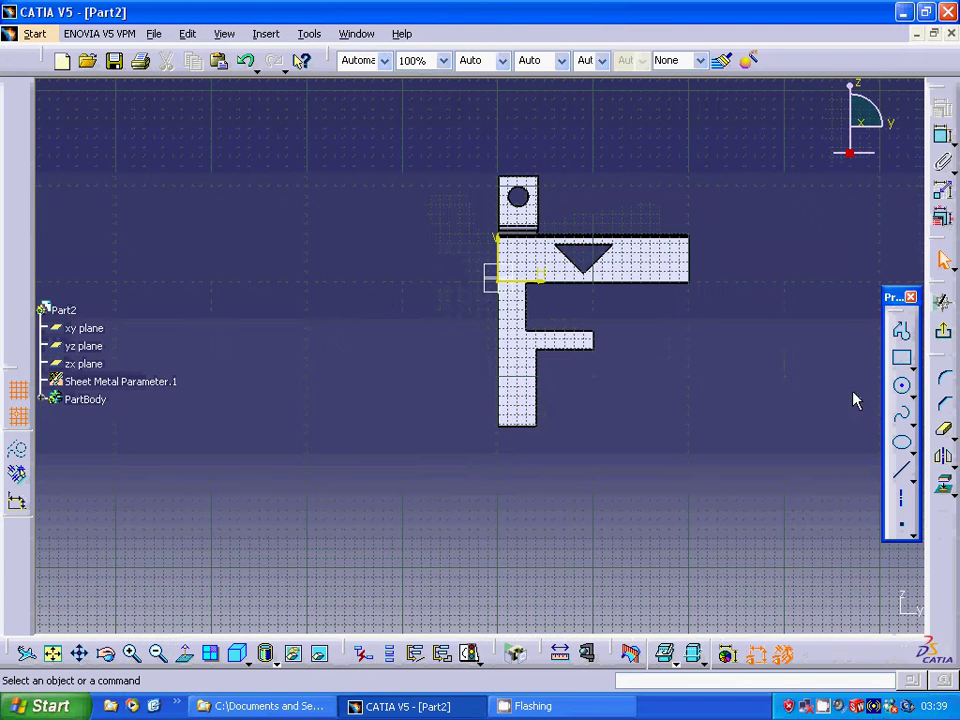
pyautogui.click(901, 470)
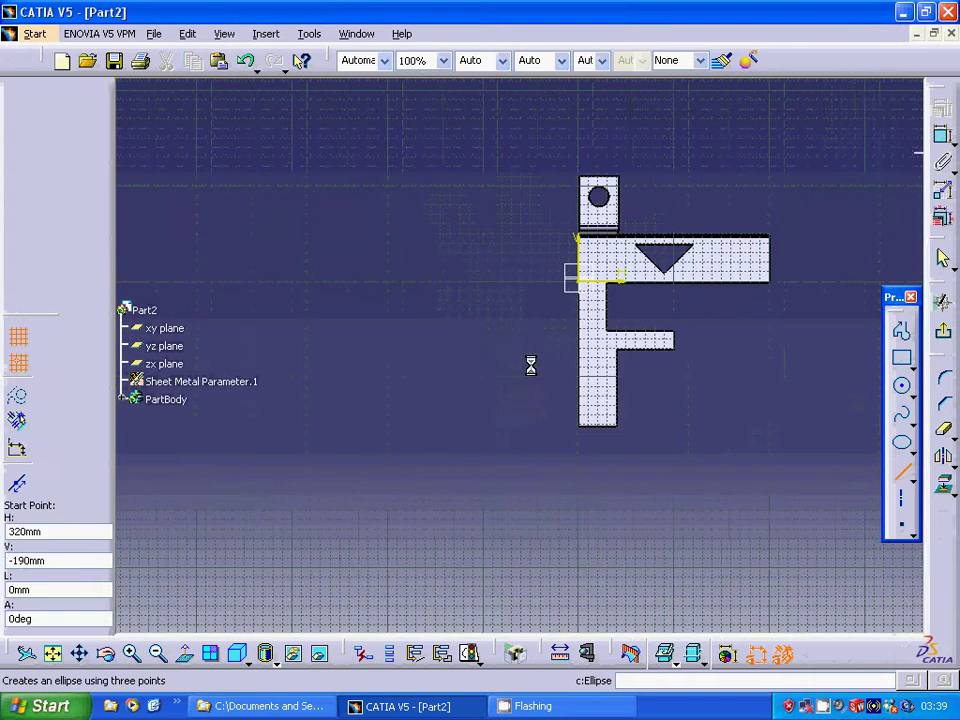
pyautogui.click(502, 282)
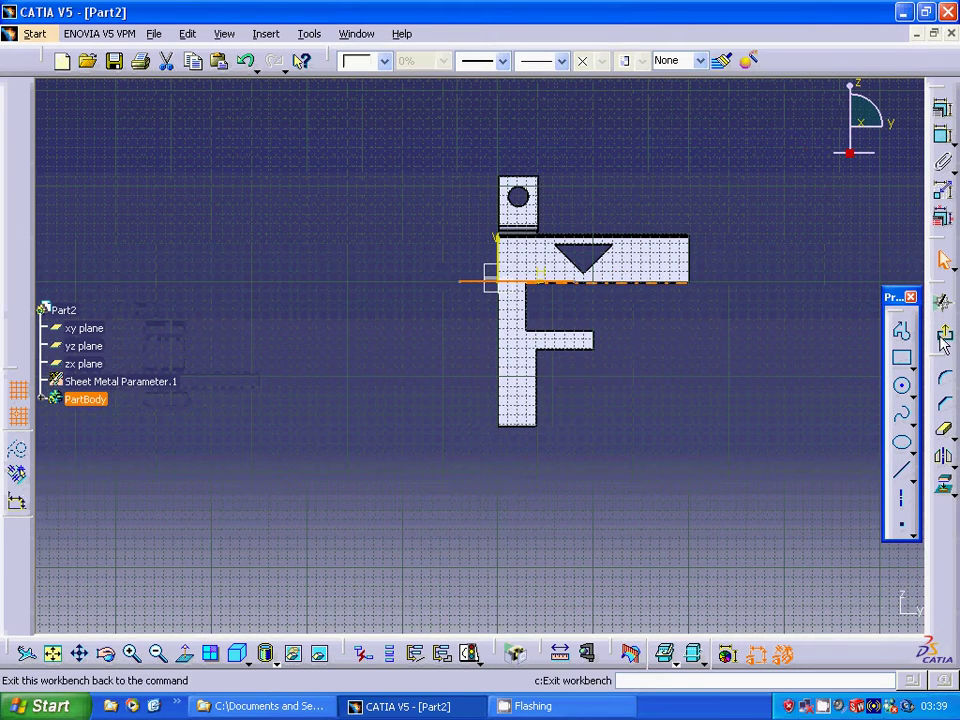
pyautogui.click(940, 335)
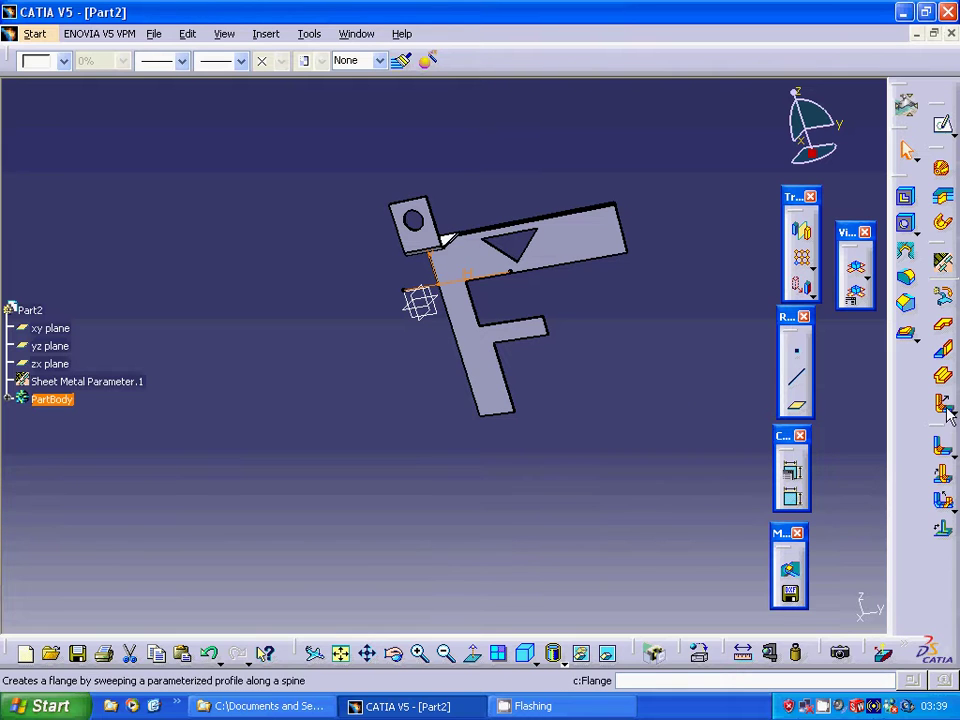
# Bend the part 90 degrees along the line at the long arm's lower edge using Bend From Flat
pyautogui.click(942, 474)
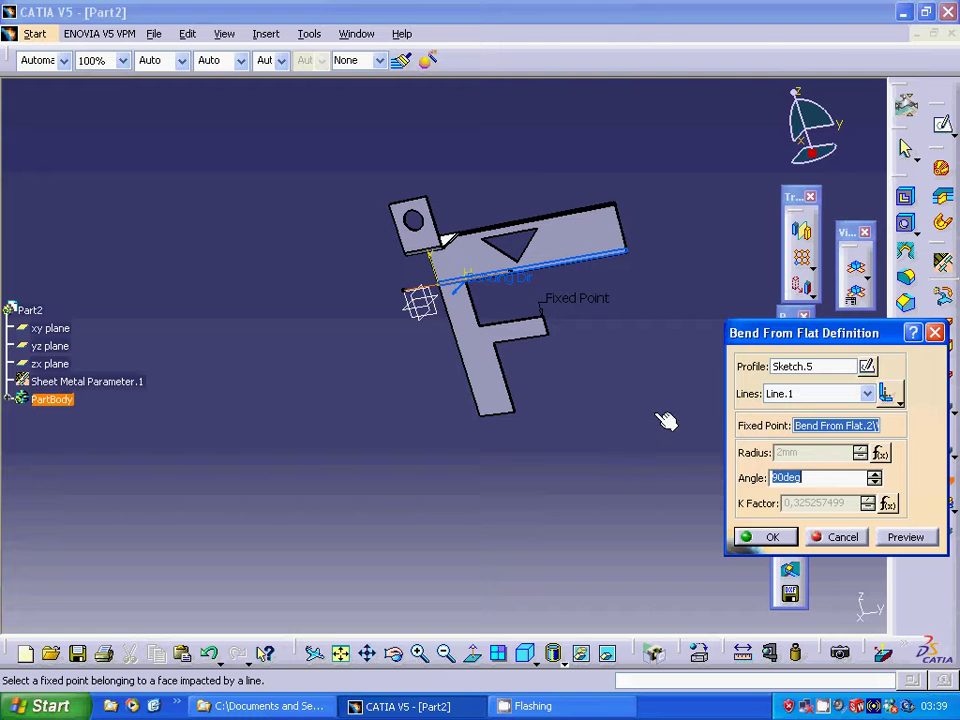
pyautogui.moveTo(498, 316); pyautogui.dragTo(396, 360, button='middle')
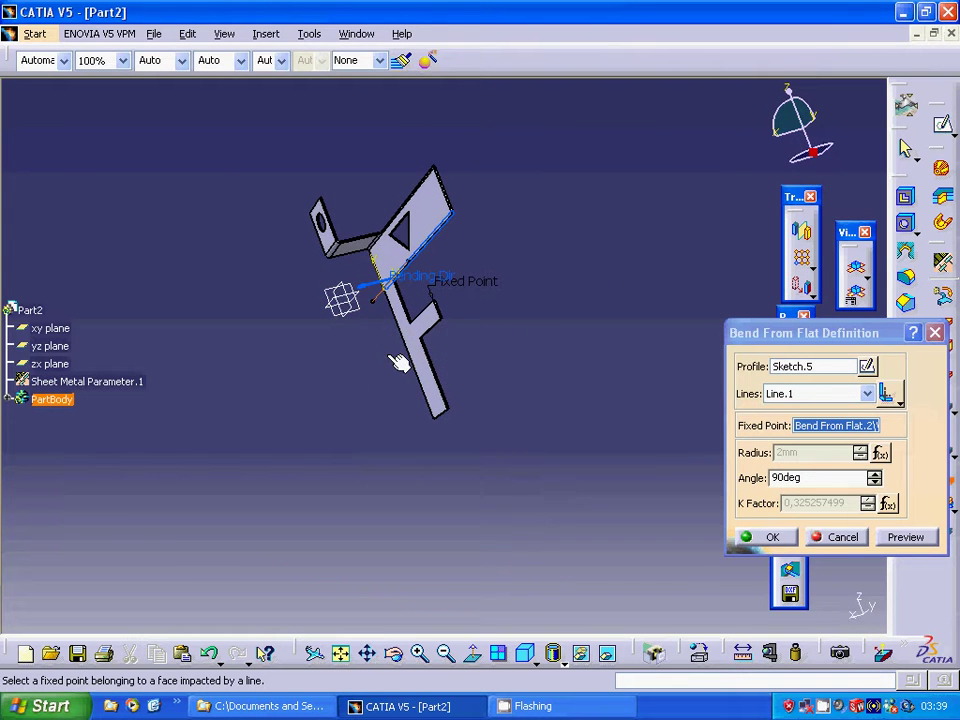
pyautogui.click(770, 538)
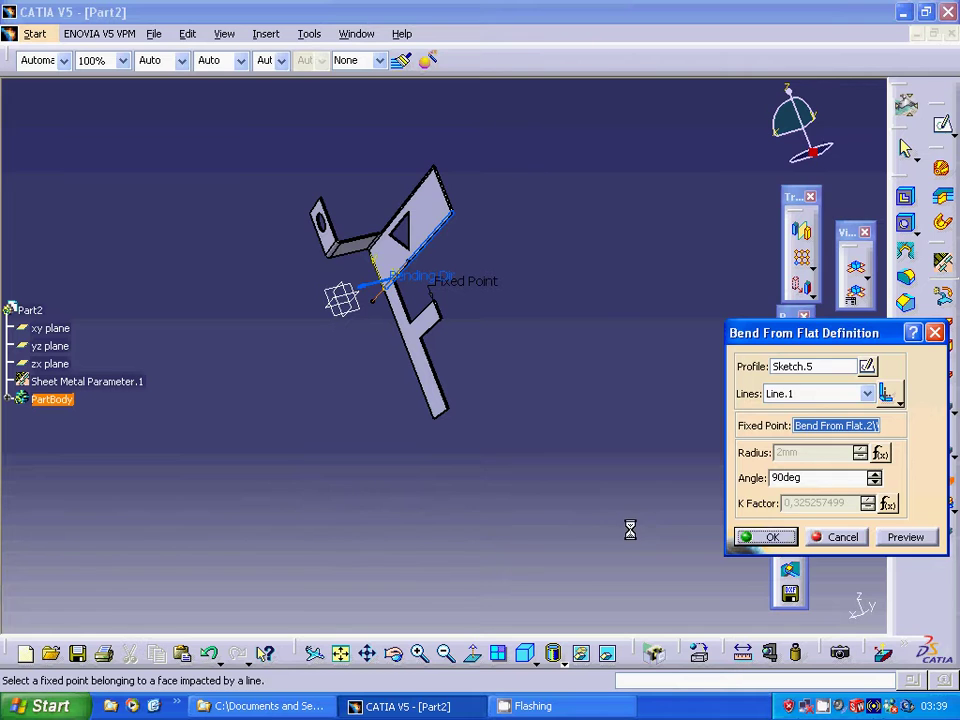
pyautogui.click(622, 518)
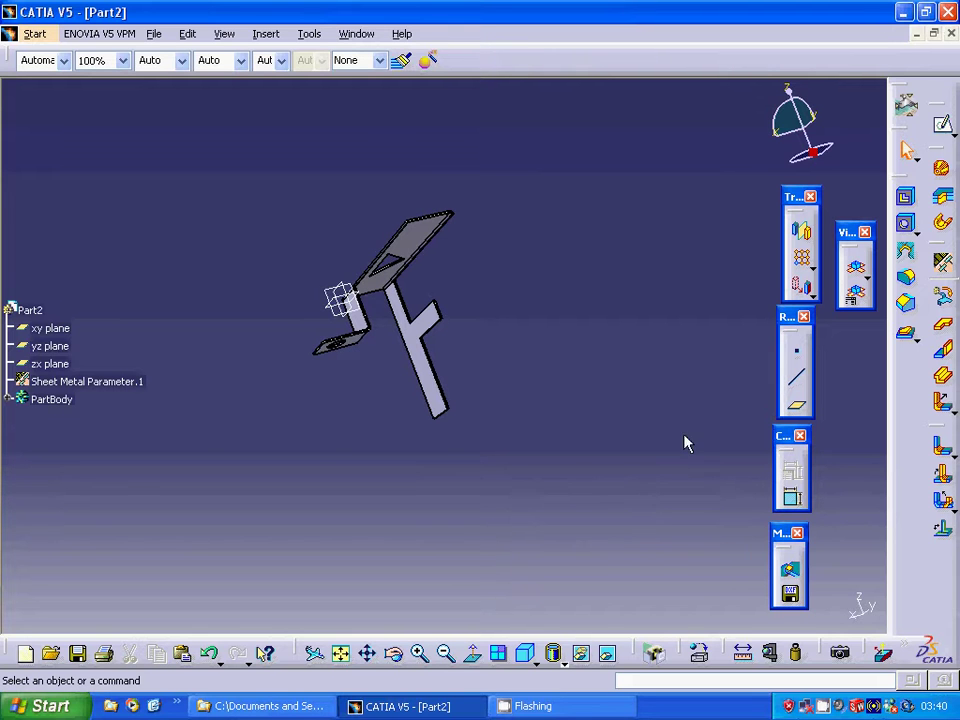
# On the remaining upright's face, sketch a horizontal line crossing it below the short arm, and finish the sketch
pyautogui.click(422, 388)
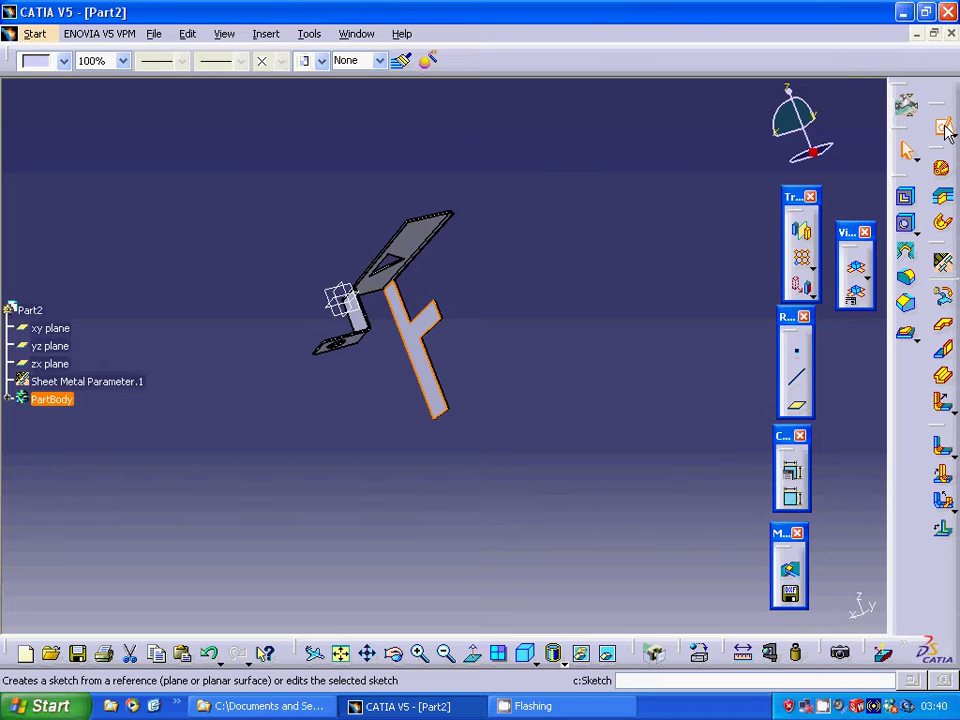
pyautogui.click(946, 128)
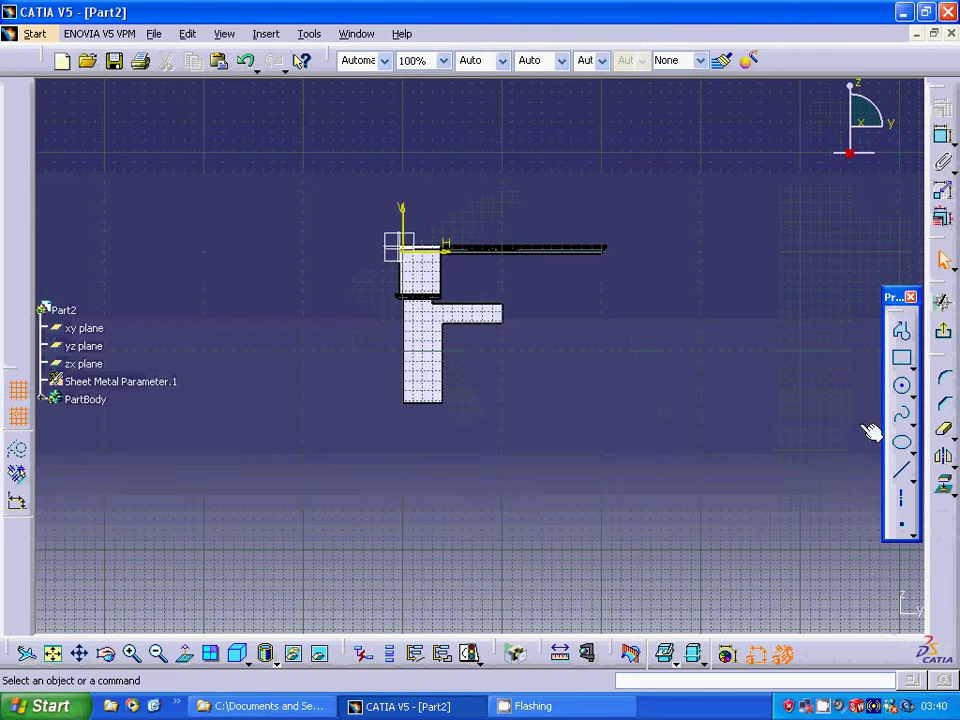
pyautogui.click(902, 478)
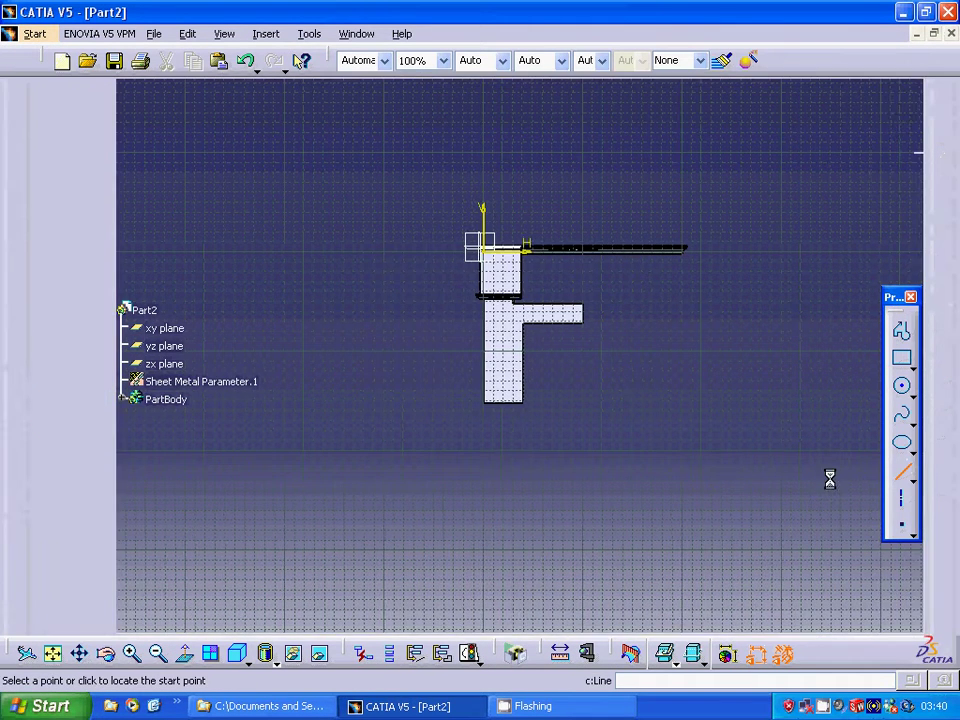
pyautogui.click(395, 360)
pyautogui.click(534, 358)
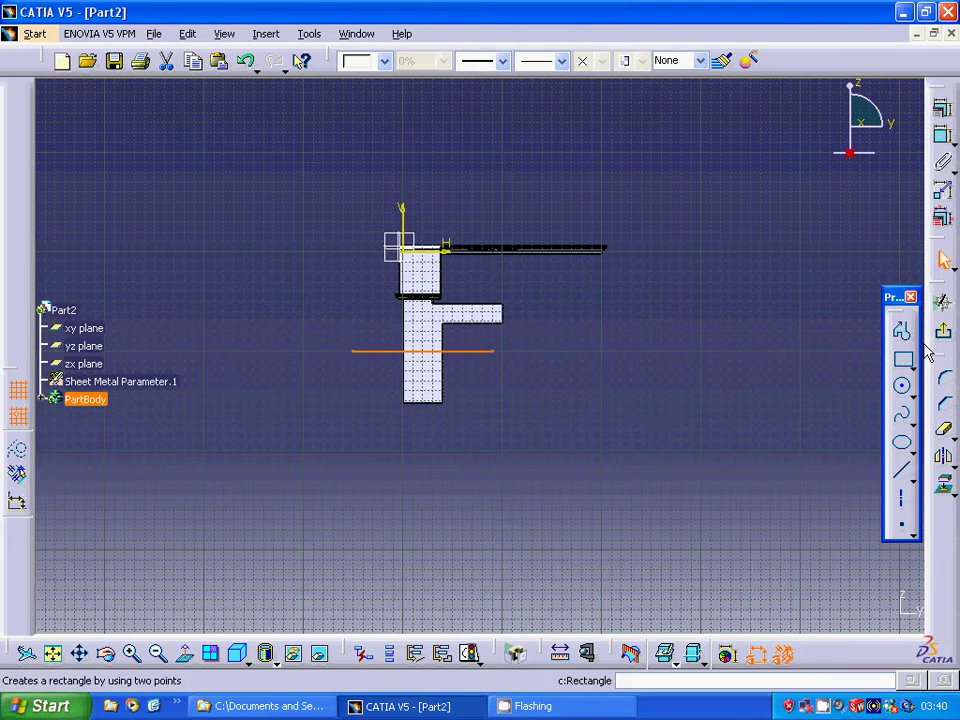
pyautogui.click(946, 340)
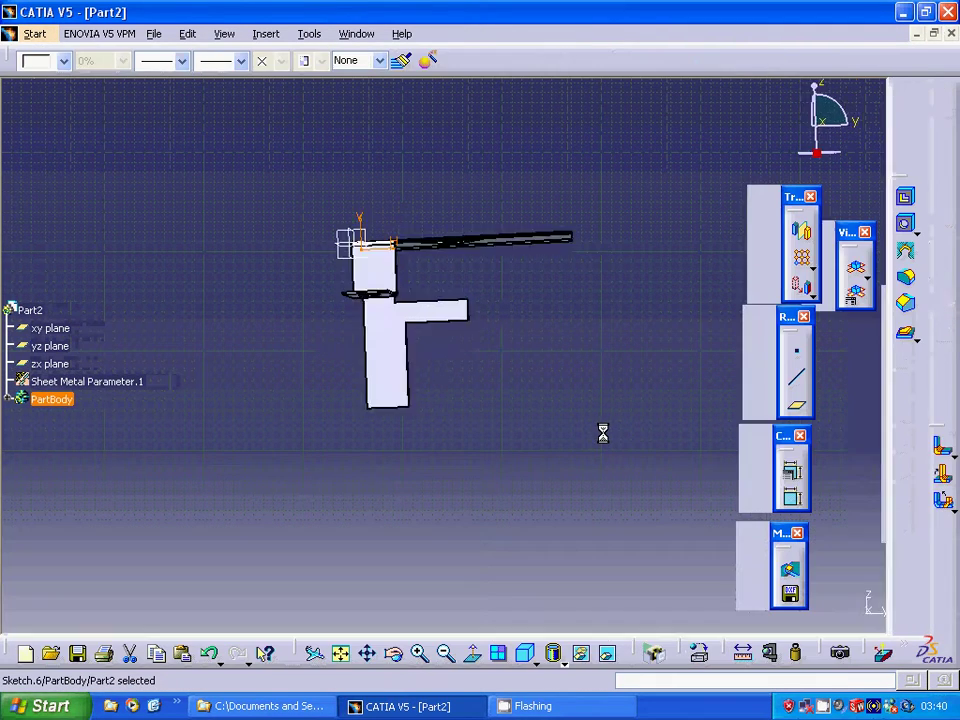
# Bend the upright's lower end 90 degrees along the line below the short arm
pyautogui.click(942, 474)
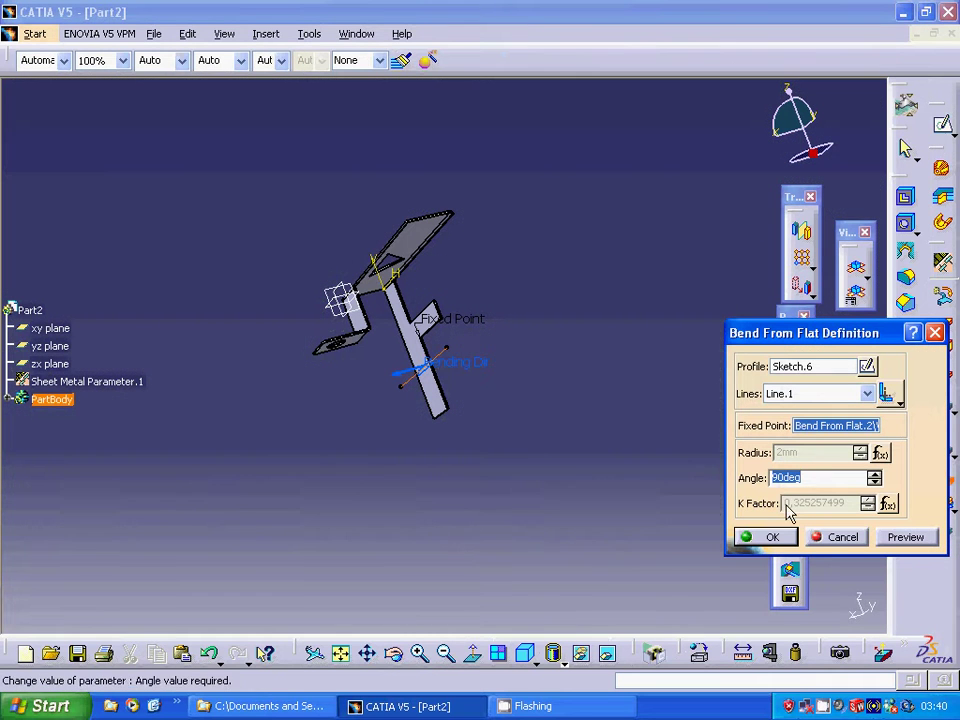
pyautogui.click(763, 536)
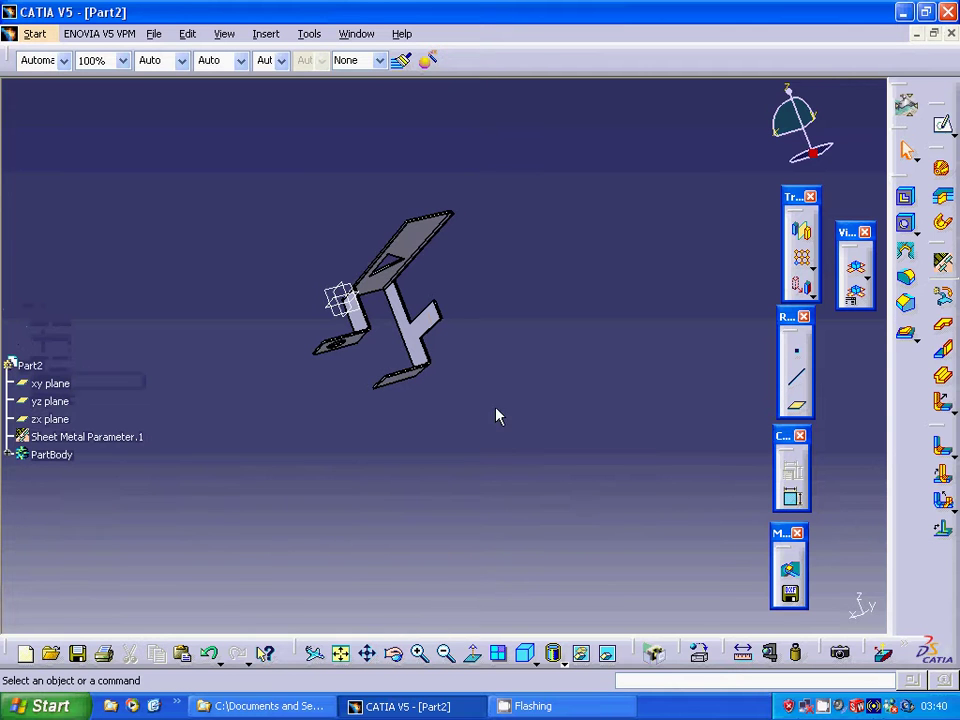
pyautogui.moveTo(497, 414); pyautogui.dragTo(305, 291, button='middle')
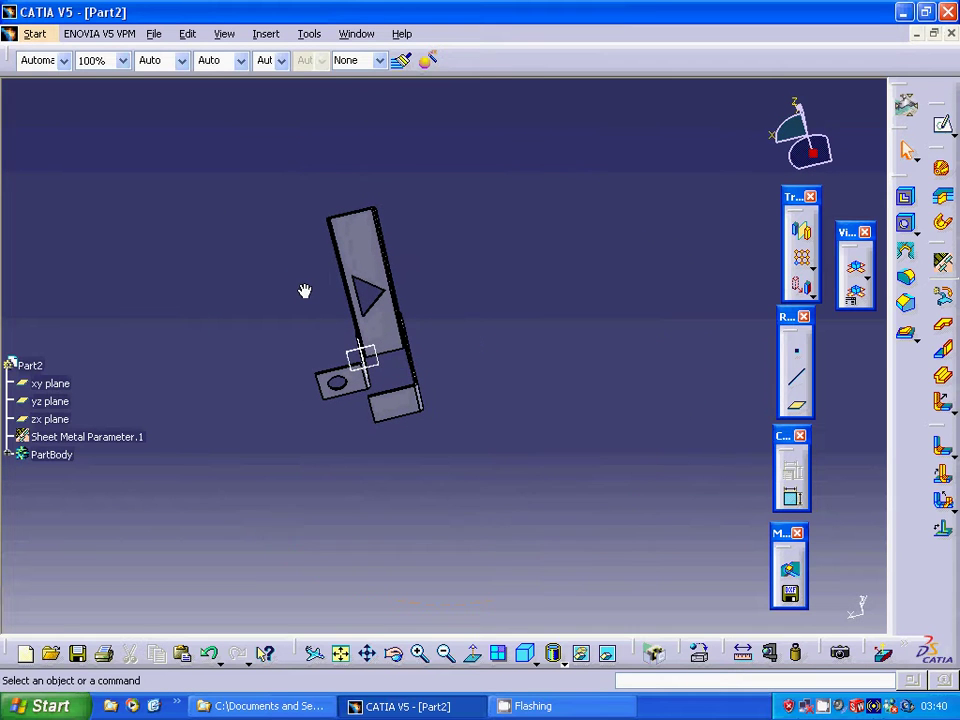
# Expand the part body's feature list and open the wall's base profile sketch for editing
pyautogui.scroll(-5, 148, 393)
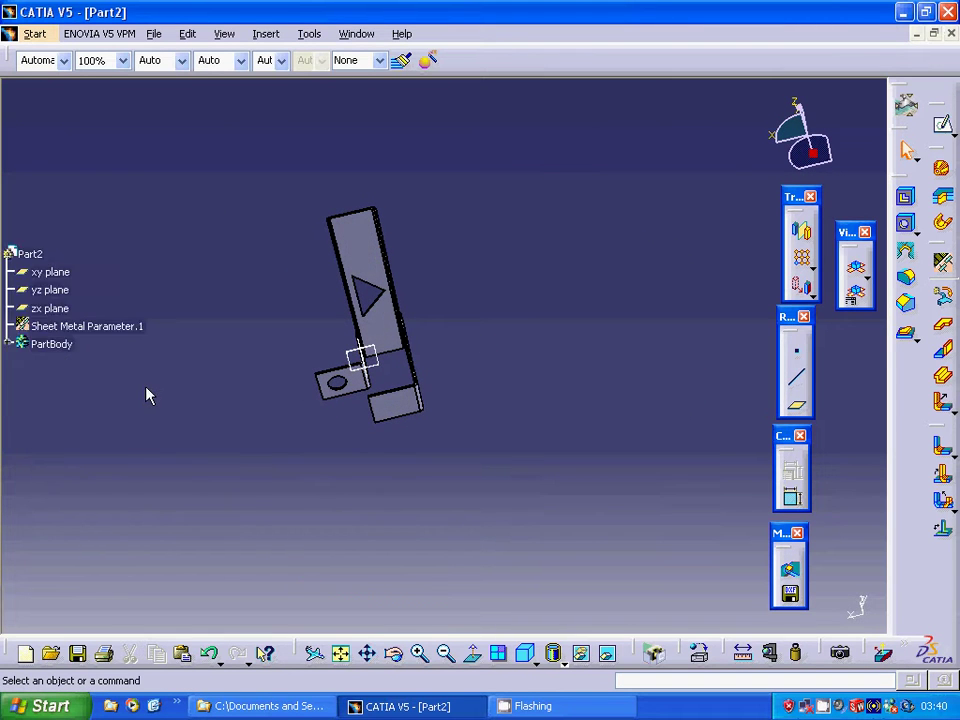
pyautogui.scroll(-2, 148, 393)
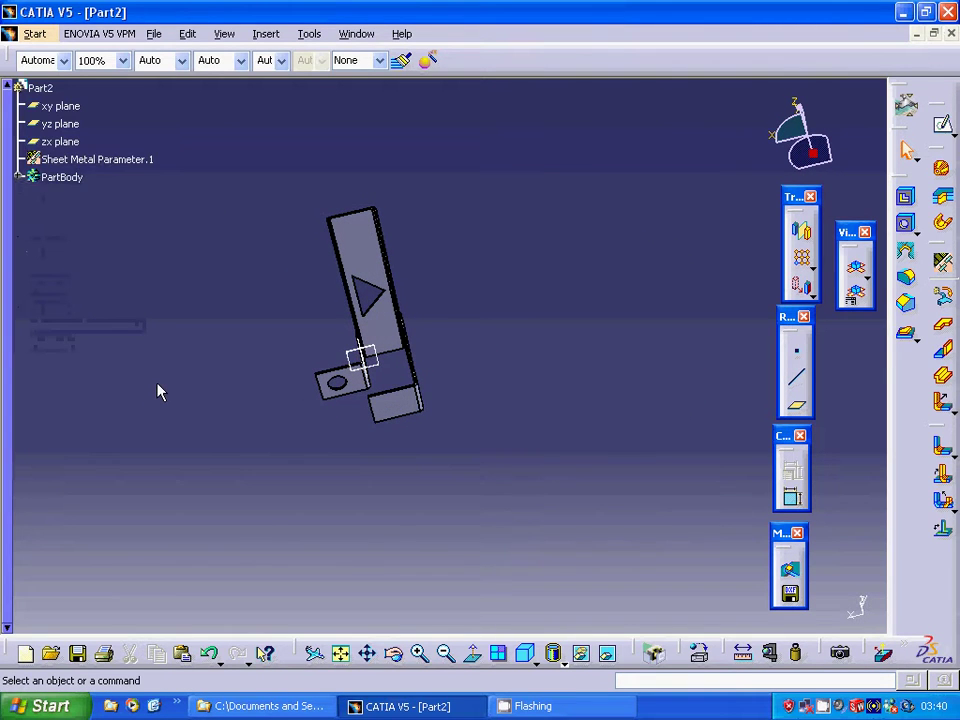
pyautogui.click(18, 177)
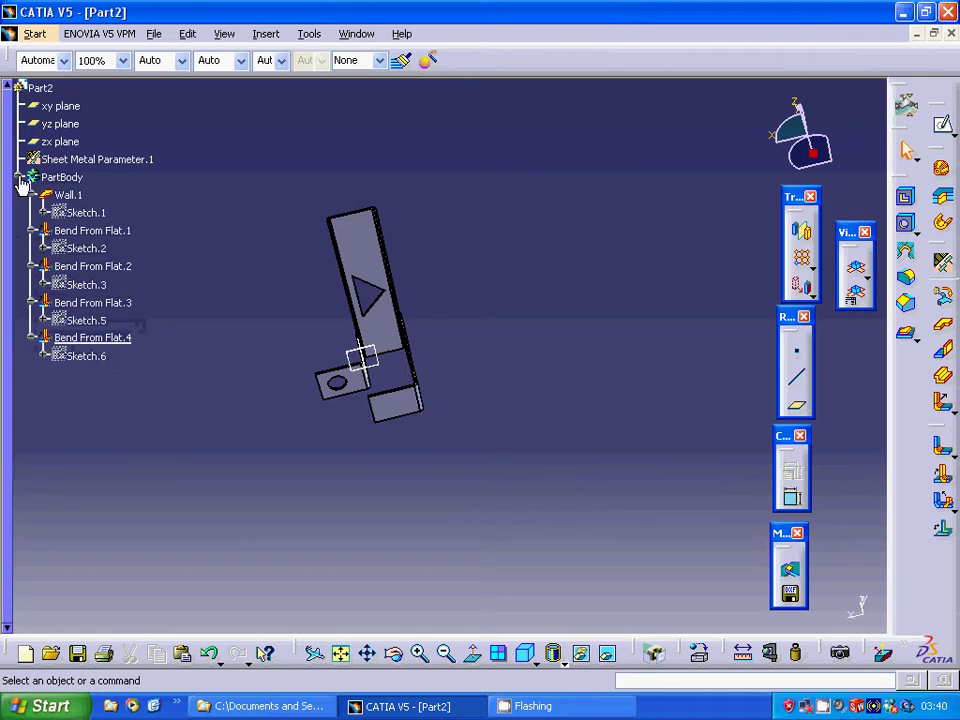
pyautogui.rightClick(97, 217)
pyautogui.moveTo(246, 584)
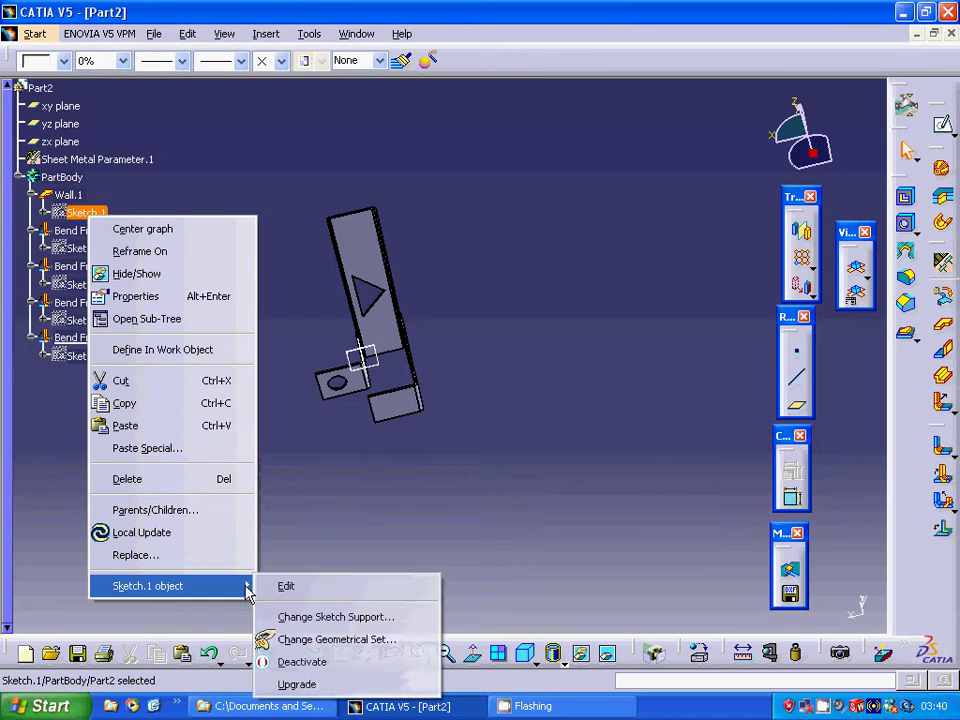
pyautogui.click(312, 598)
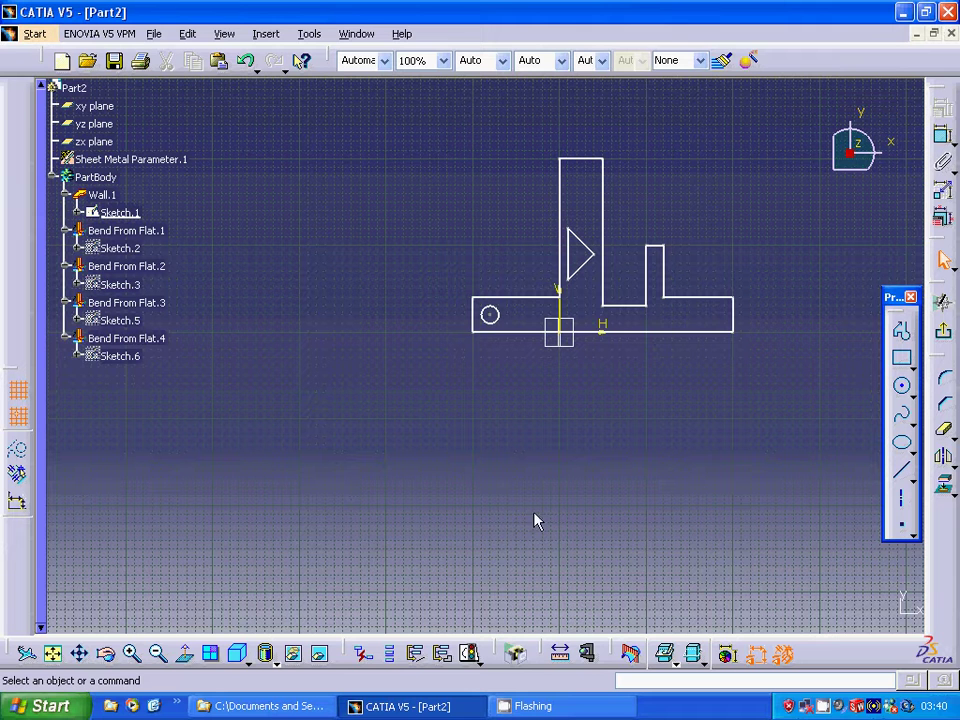
# Delete the two slanted lines of the triangular cutout in the tall arm
pyautogui.rightClick(589, 247)
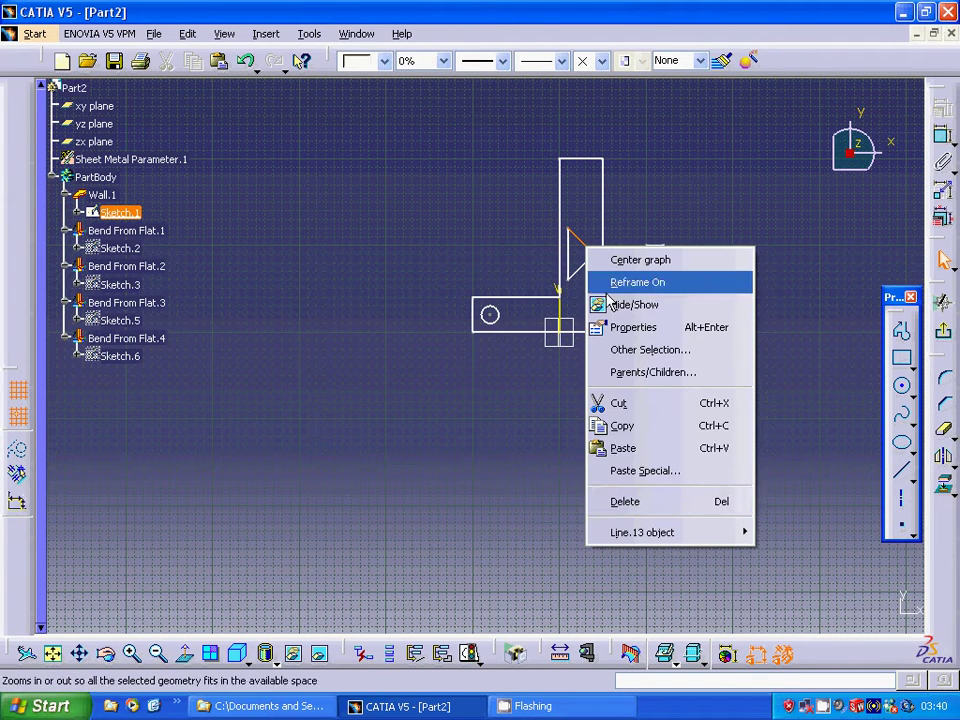
pyautogui.click(615, 500)
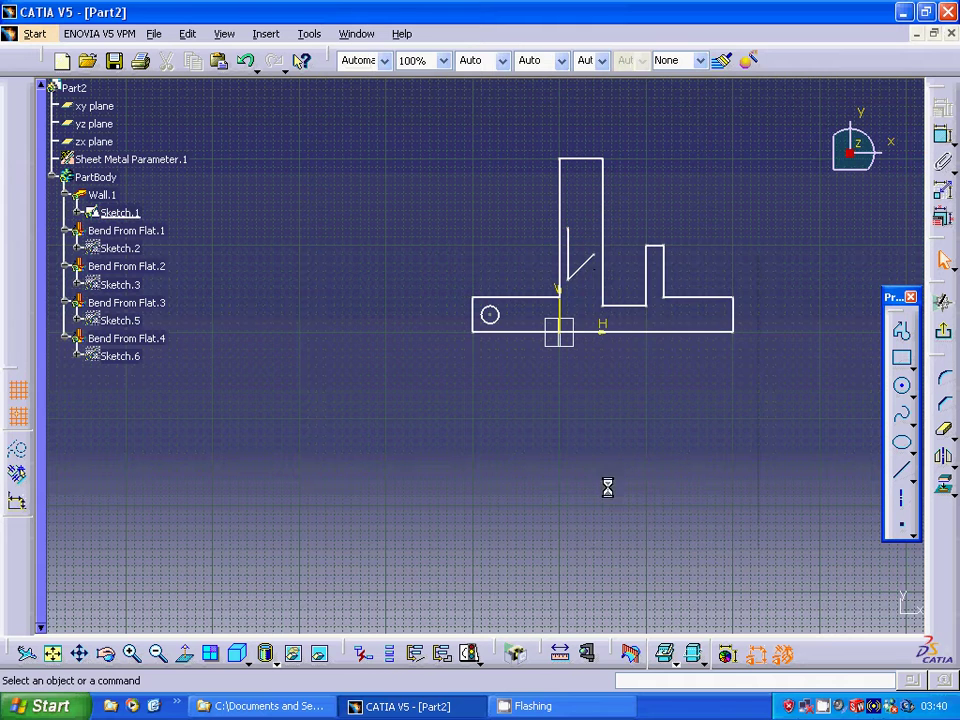
pyautogui.rightClick(591, 266)
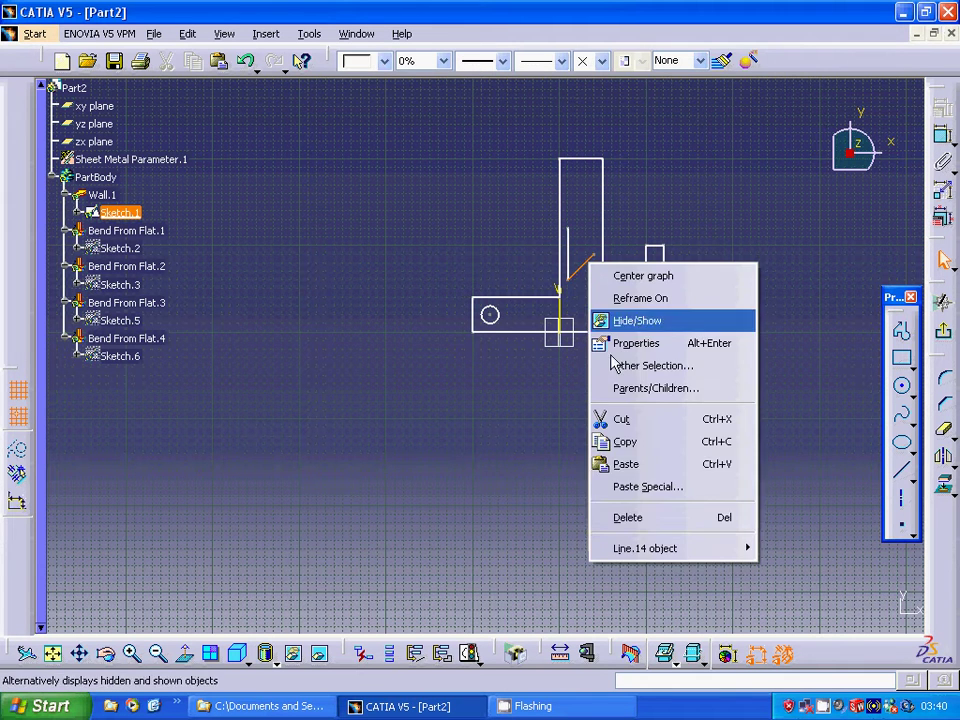
pyautogui.click(621, 518)
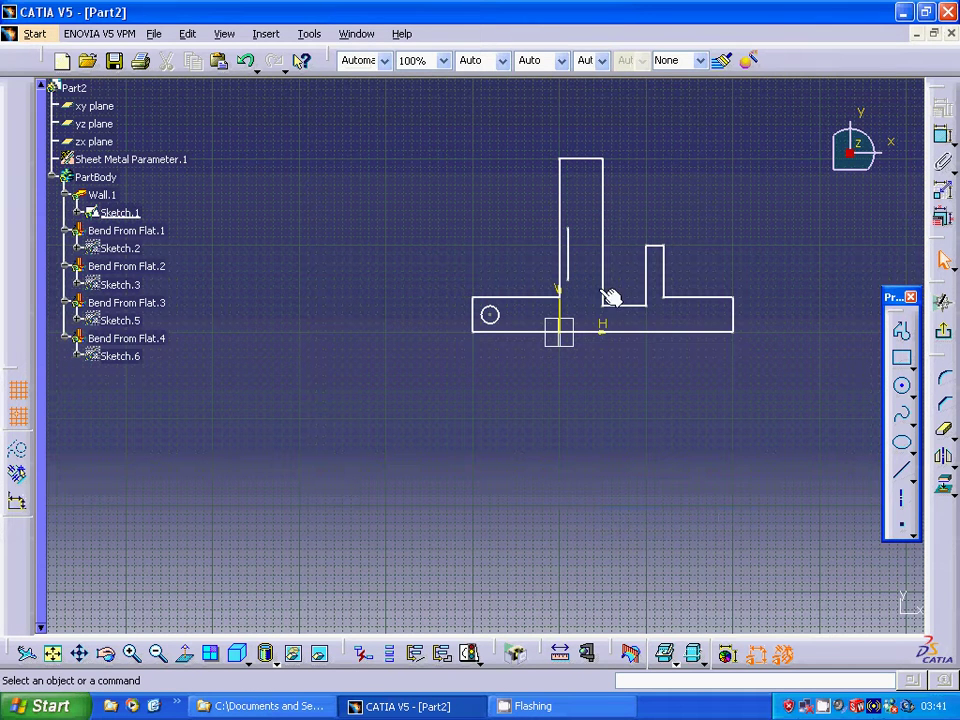
# Move the remaining vertical line up the tall arm and draw a parallel 60 mm line beside it at H 30 mm
pyautogui.click(570, 240)
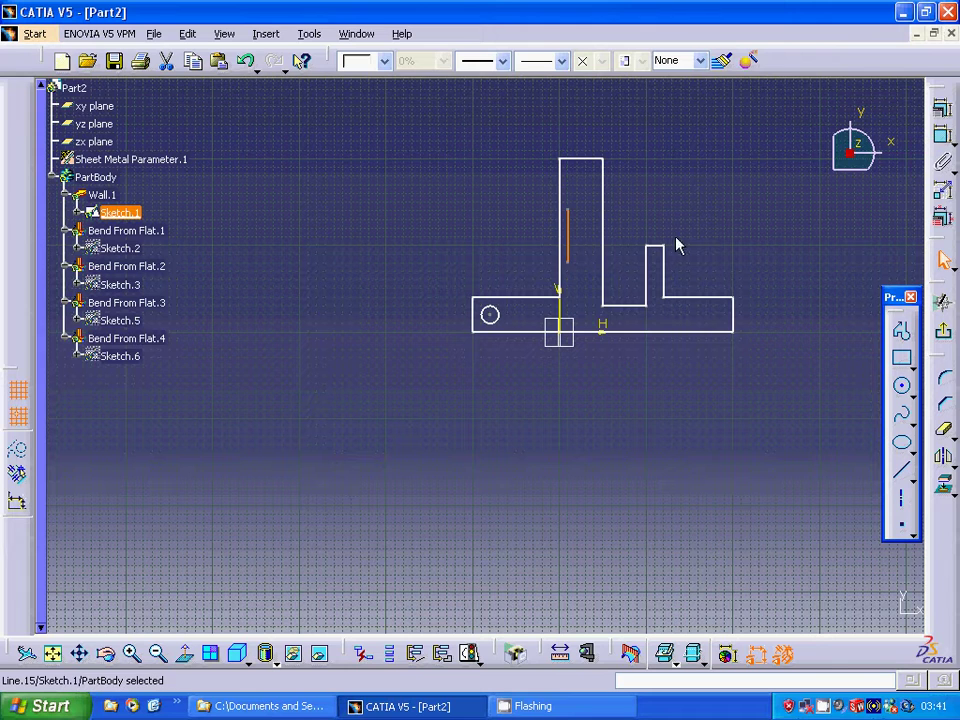
pyautogui.click(903, 476)
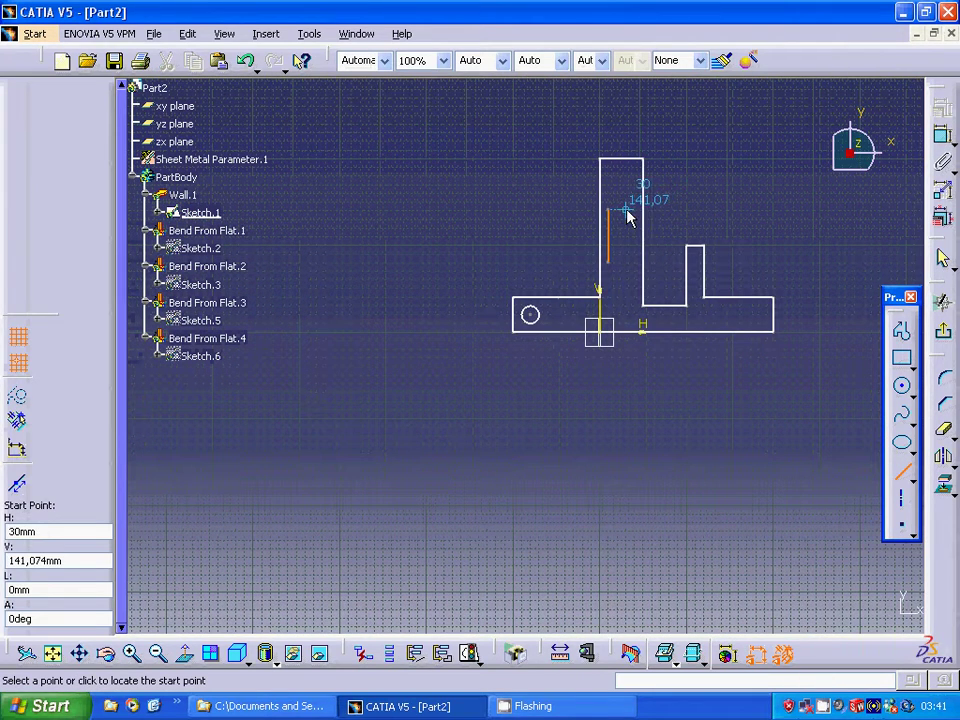
pyautogui.click(626, 211)
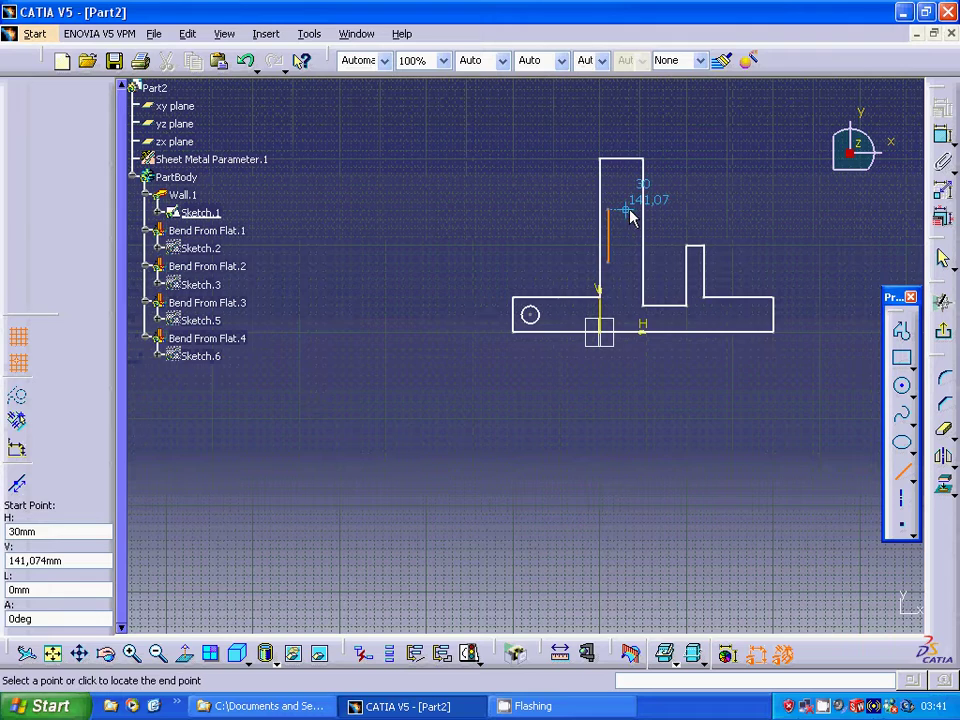
pyautogui.click(628, 272)
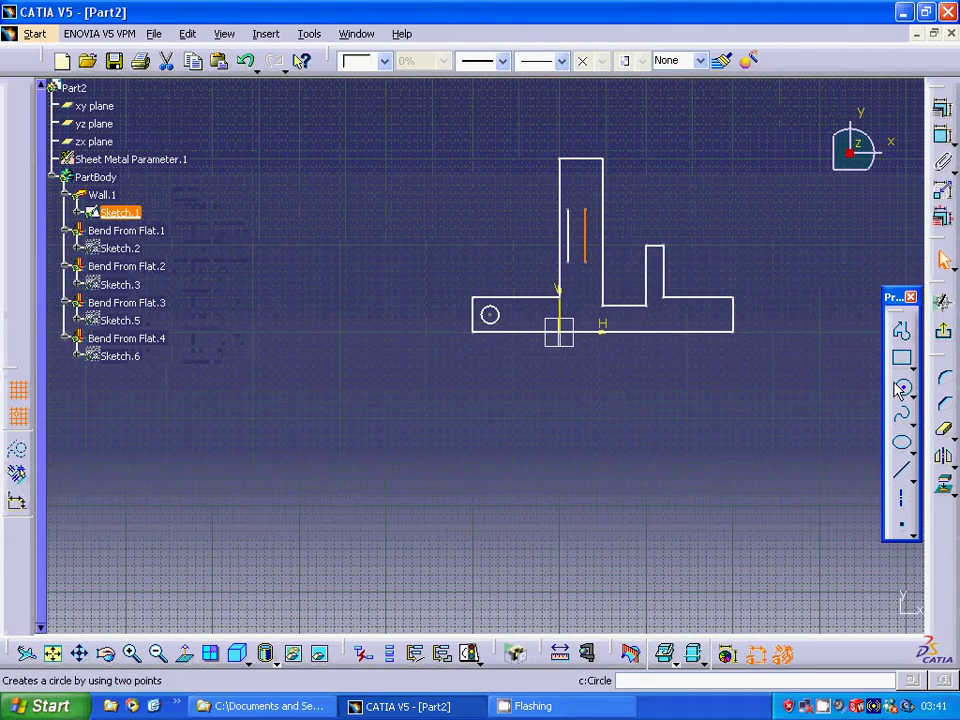
# Draw two circles of 10 mm radius between the parallel lines, one centred at their lower ends and one at their upper ends
pyautogui.click(901, 386)
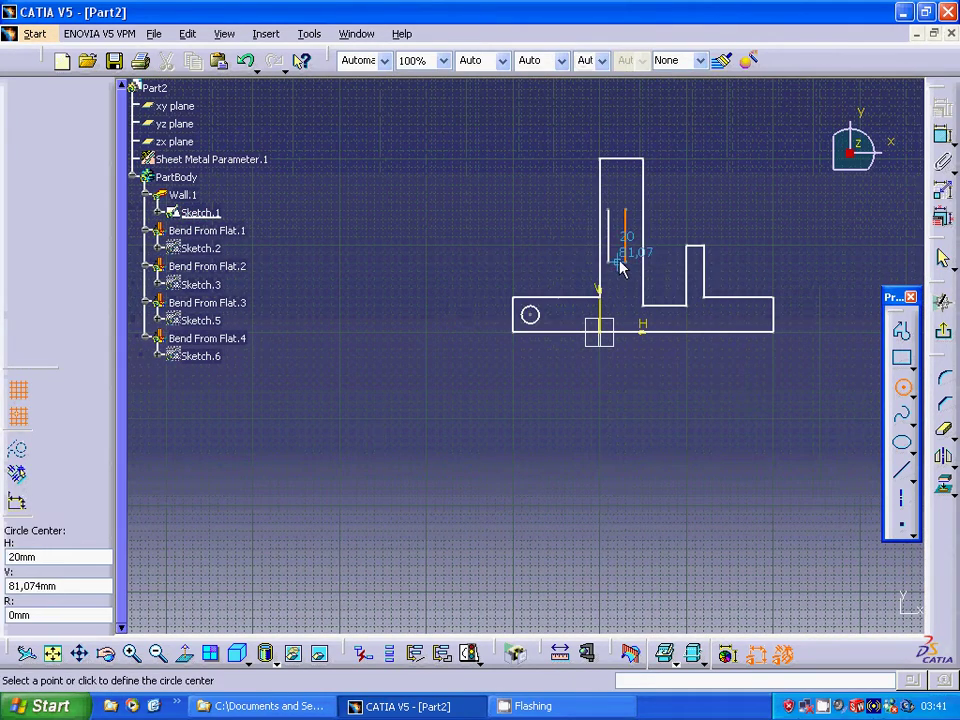
pyautogui.click(617, 259)
pyautogui.click(633, 265)
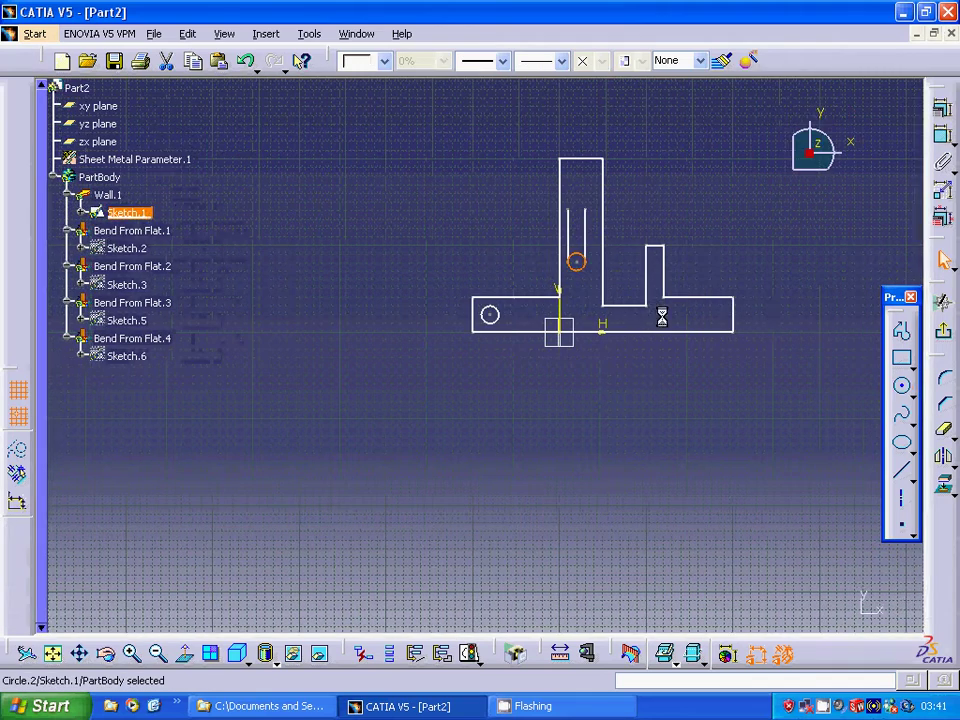
pyautogui.click(901, 389)
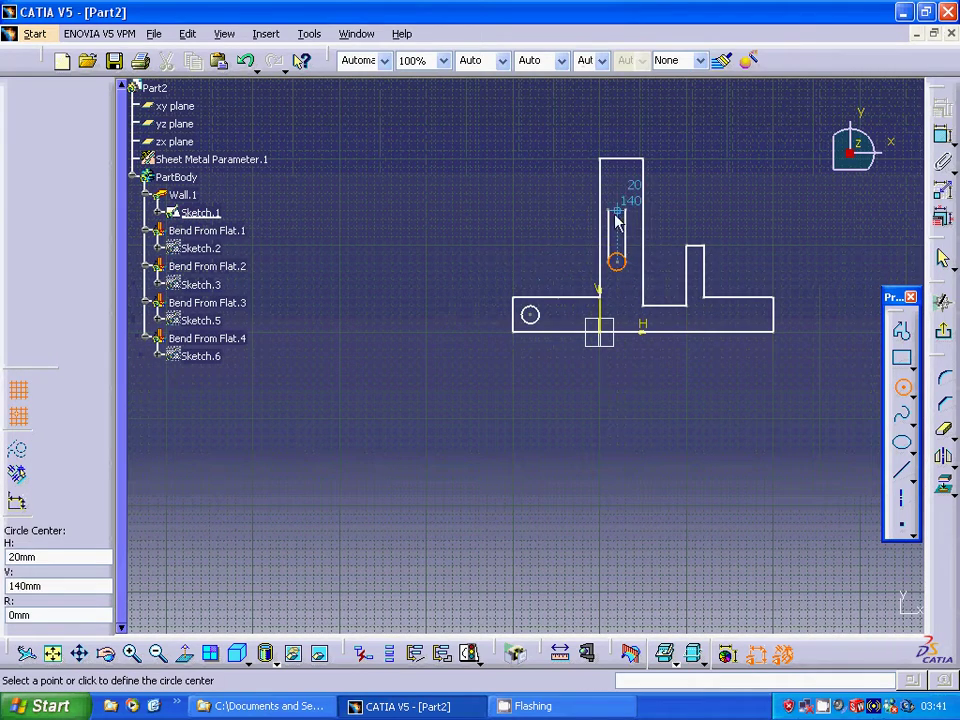
pyautogui.click(626, 210)
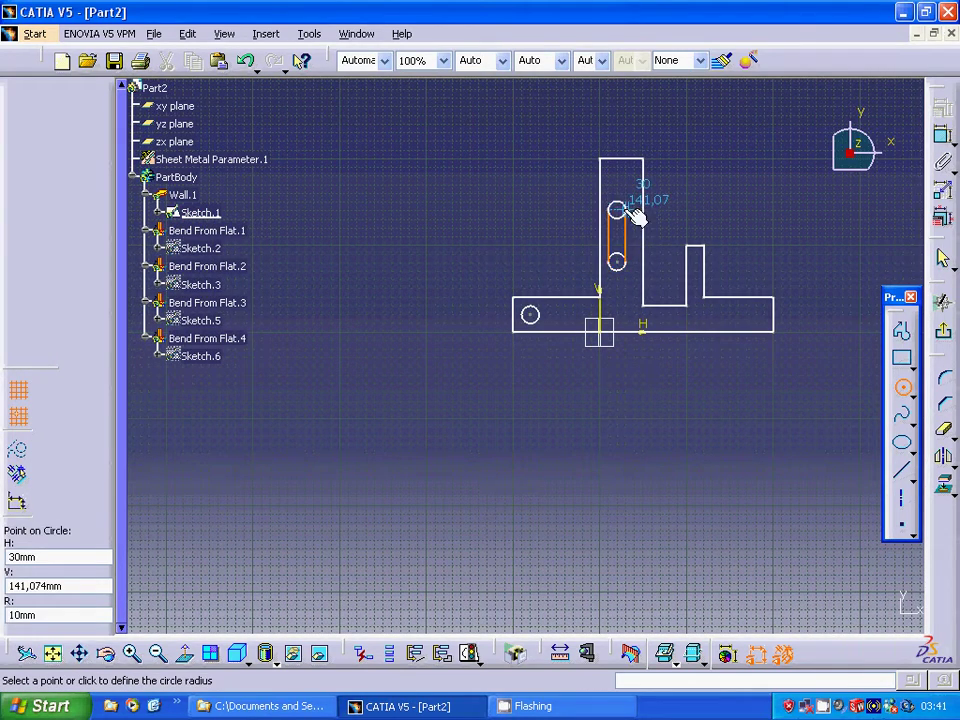
pyautogui.click(636, 215)
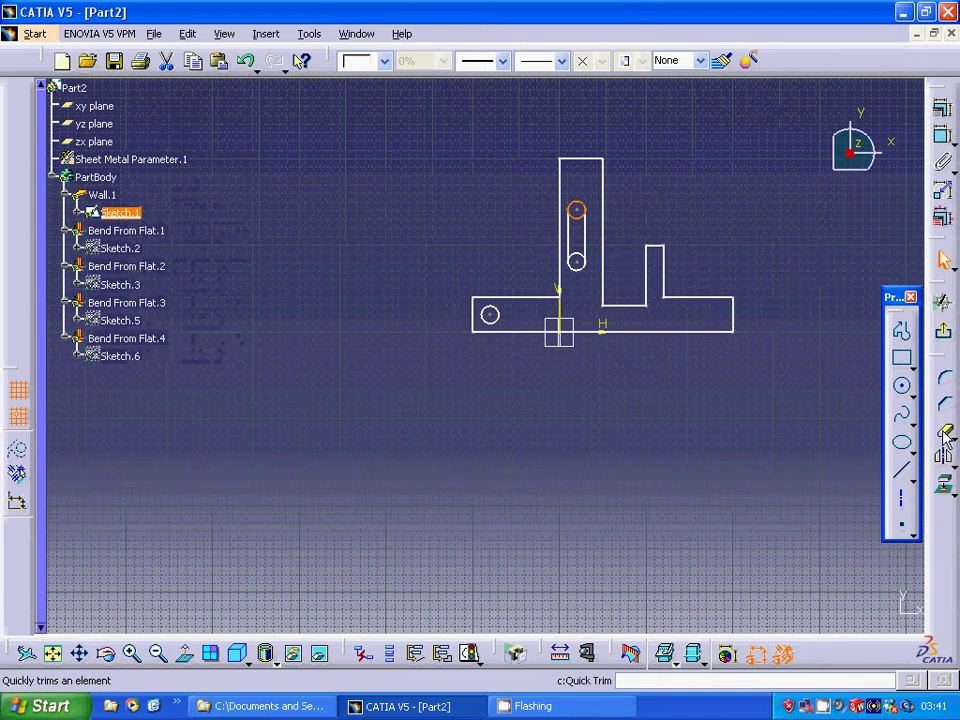
# Quick Trim the inner arcs of both circles to form a closed rounded slot, and finish the sketch
pyautogui.click(941, 430)
pyautogui.click(585, 214)
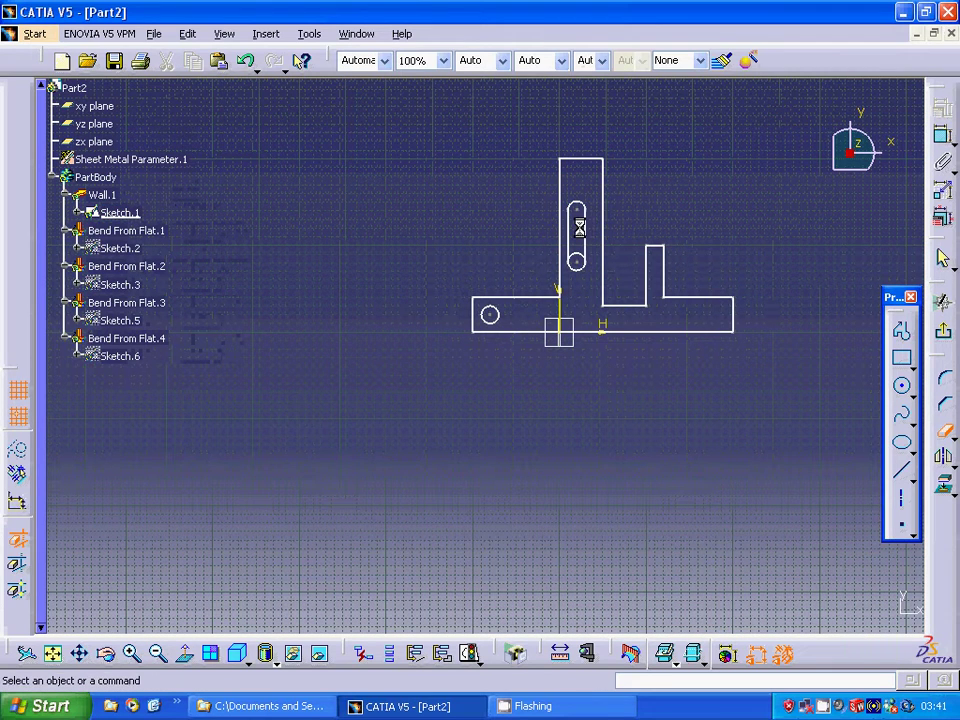
pyautogui.click(900, 416)
pyautogui.click(941, 436)
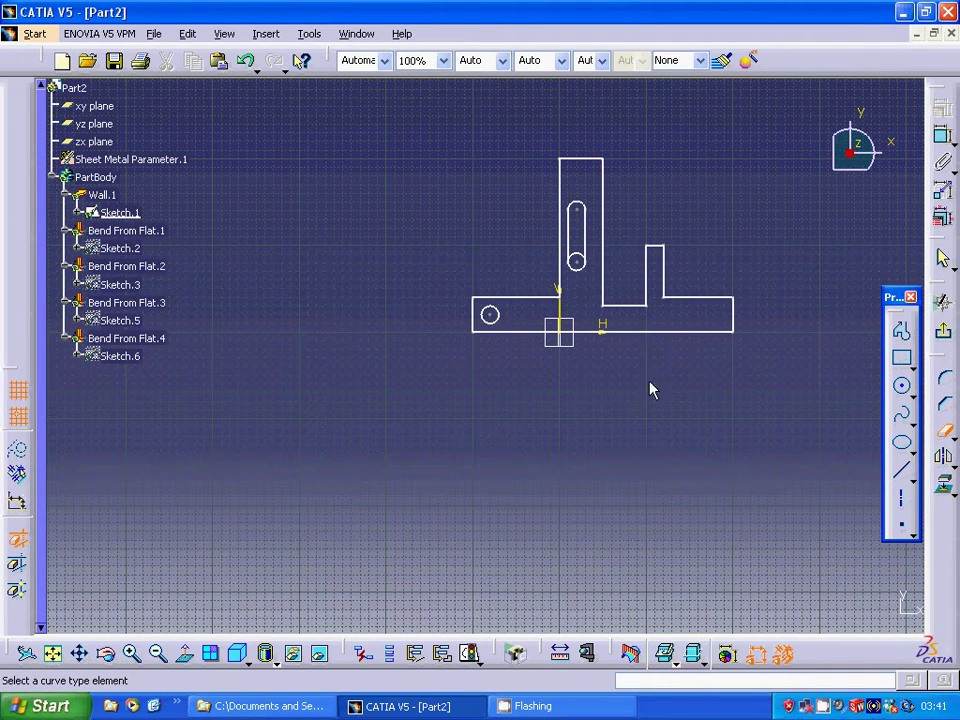
pyautogui.click(583, 262)
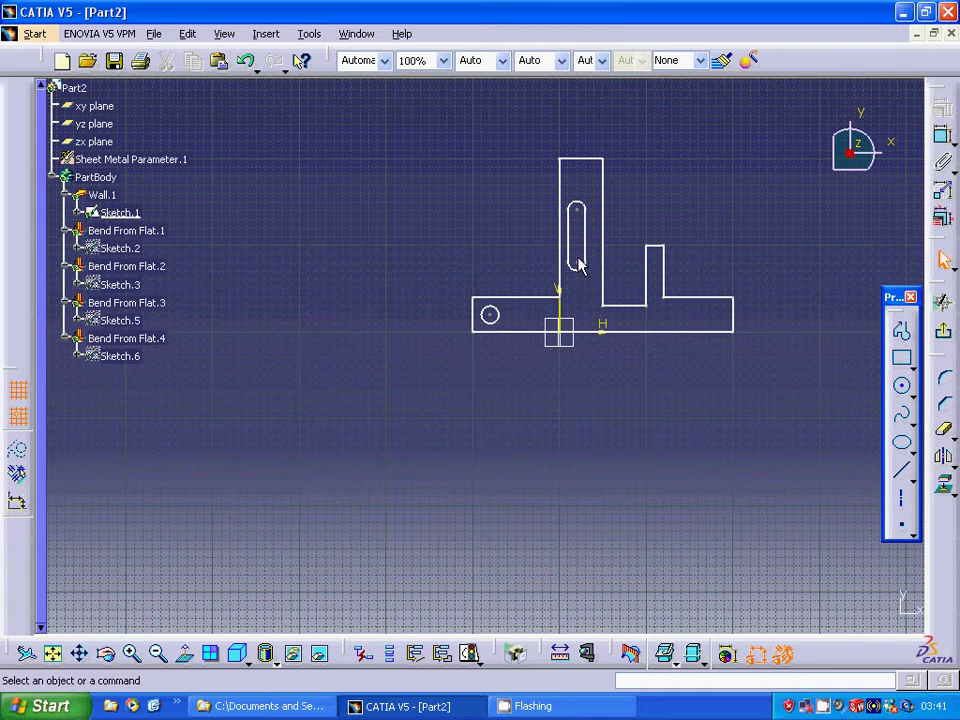
pyautogui.click(941, 330)
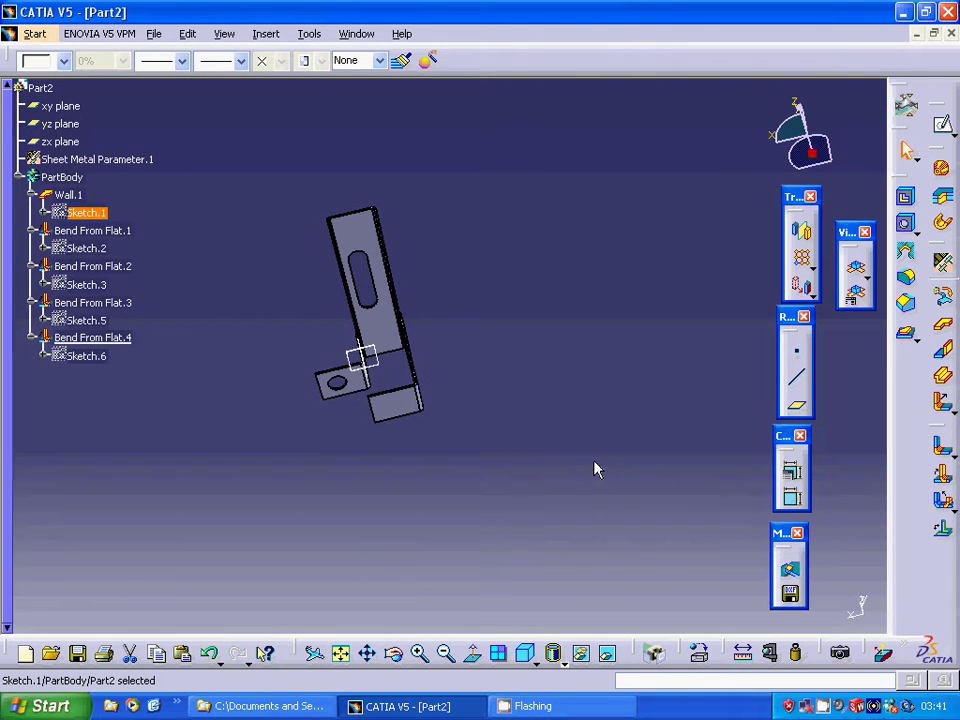
# On the slotted arm's face, sketch a 120 mm horizontal line at V 110 mm across the slot, and finish the sketch
pyautogui.click(377, 252)
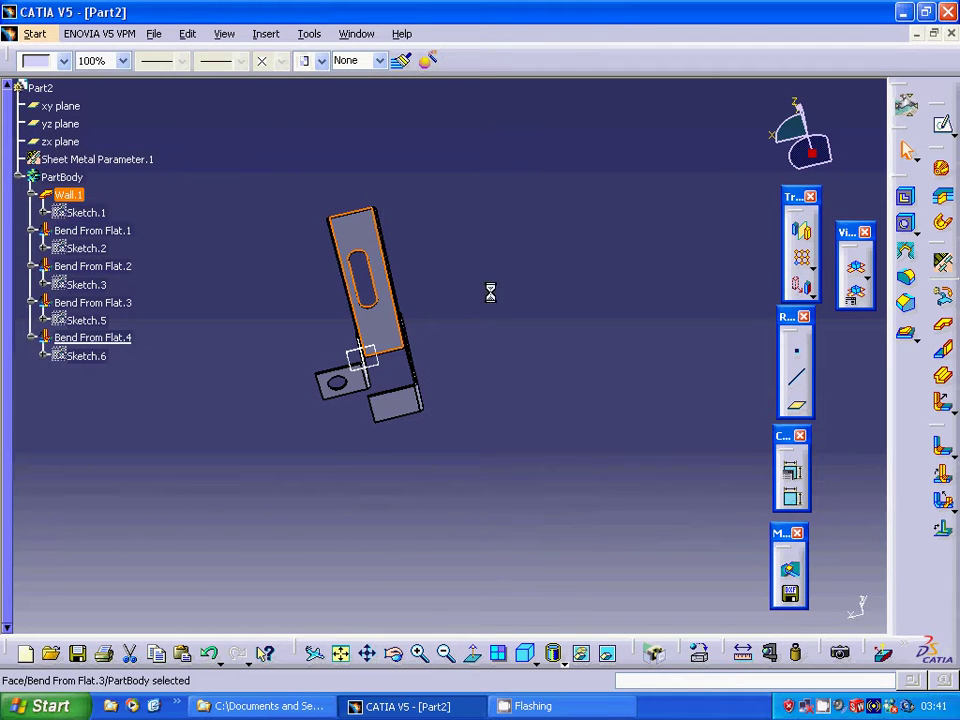
pyautogui.click(942, 124)
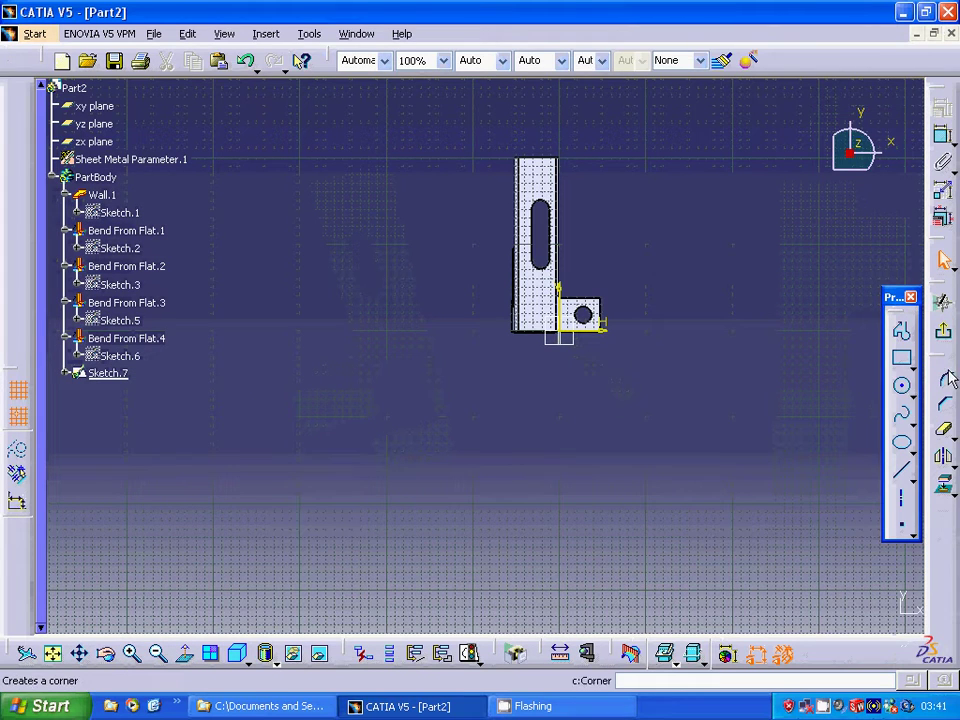
pyautogui.moveTo(862, 410); pyautogui.dragTo(731, 429, button='middle')
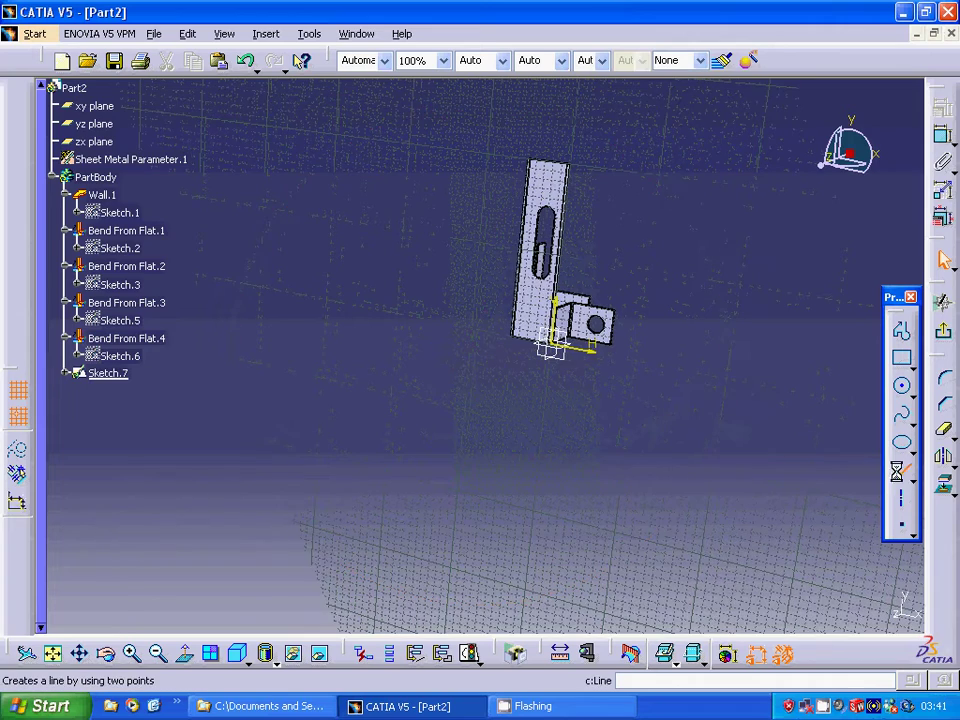
pyautogui.click(902, 472)
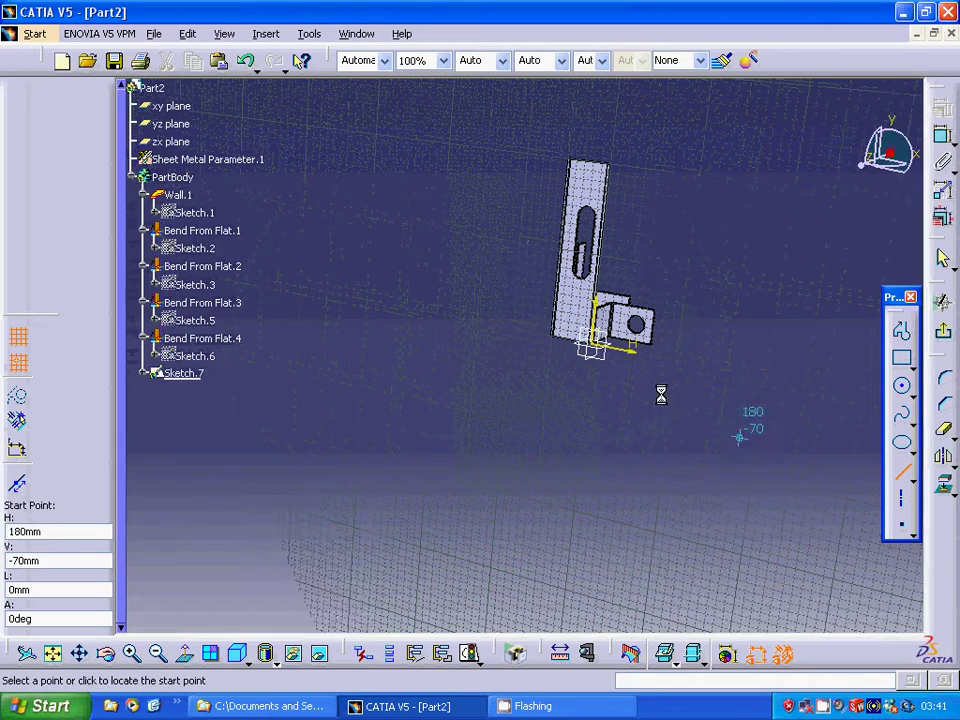
pyautogui.click(536, 241)
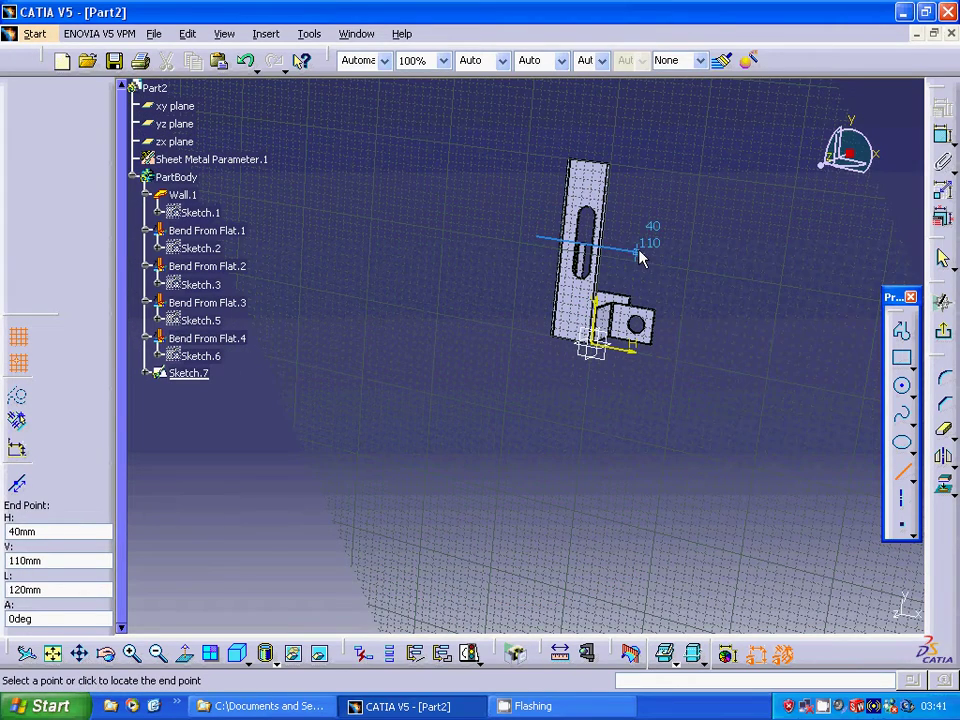
pyautogui.click(640, 258)
pyautogui.click(940, 258)
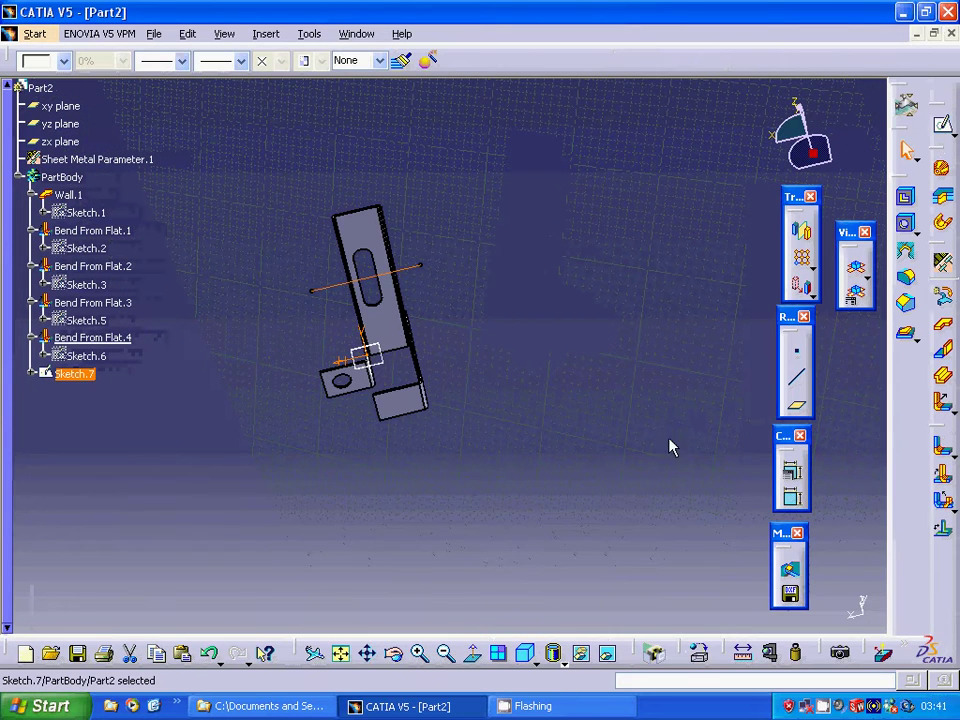
# Try to bend the slotted arm 90 degrees along the line crossing the slot with Bend From Flat
pyautogui.click(939, 452)
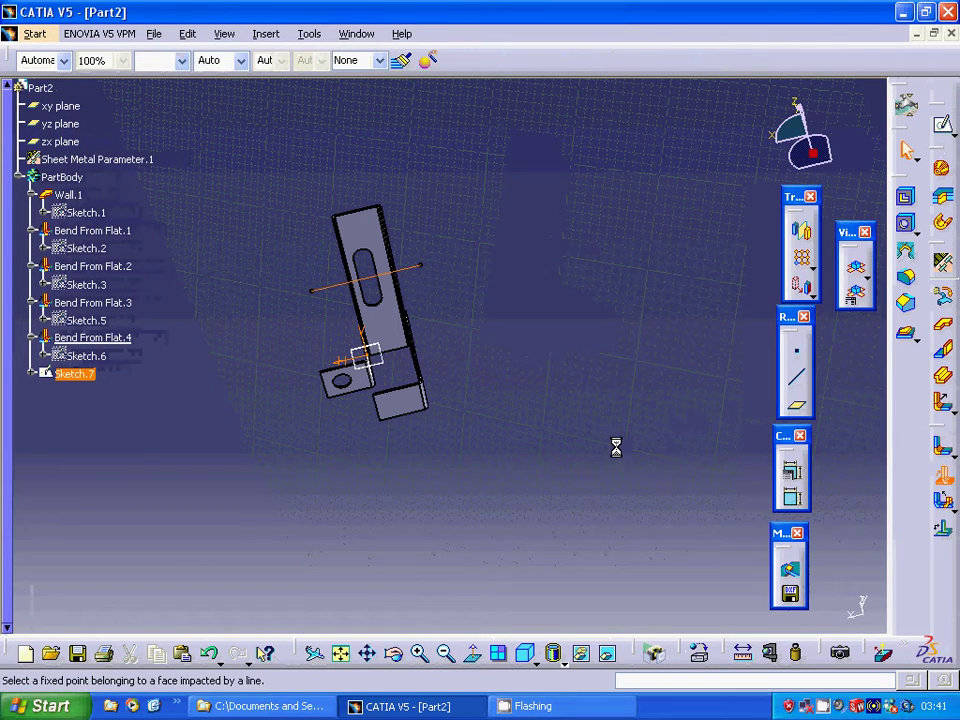
pyautogui.moveTo(514, 377); pyautogui.dragTo(555, 386, button='middle')
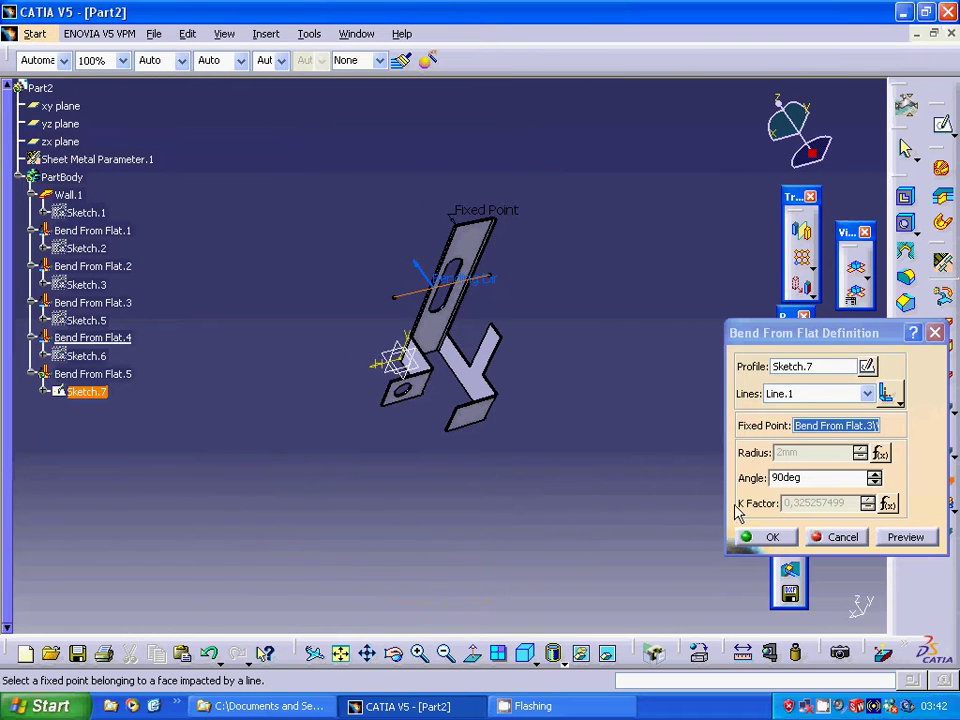
pyautogui.click(896, 536)
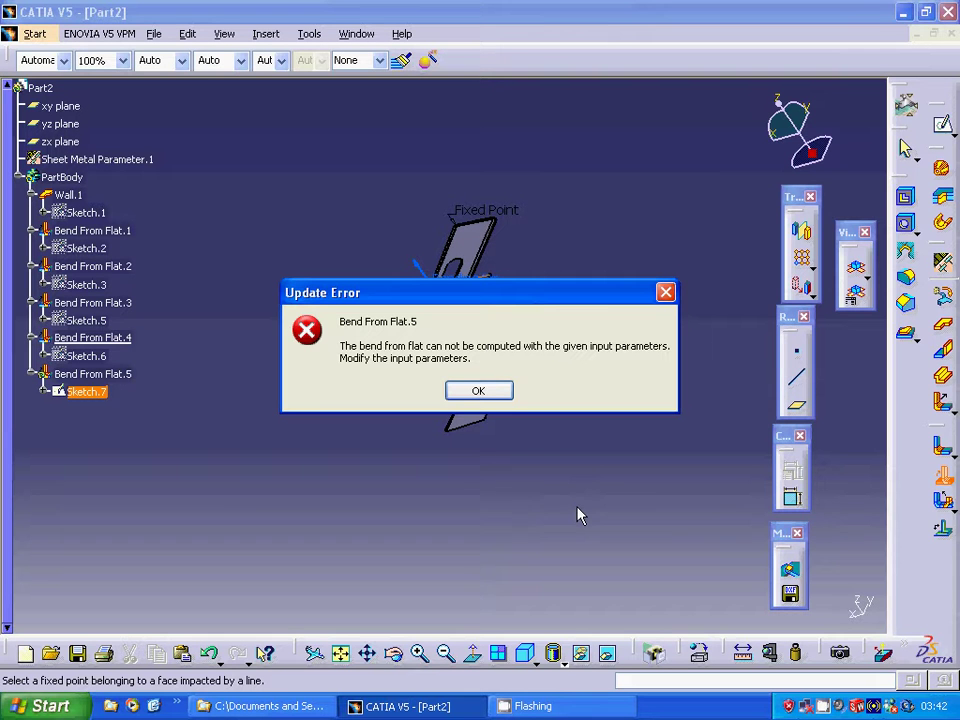
pyautogui.click(480, 391)
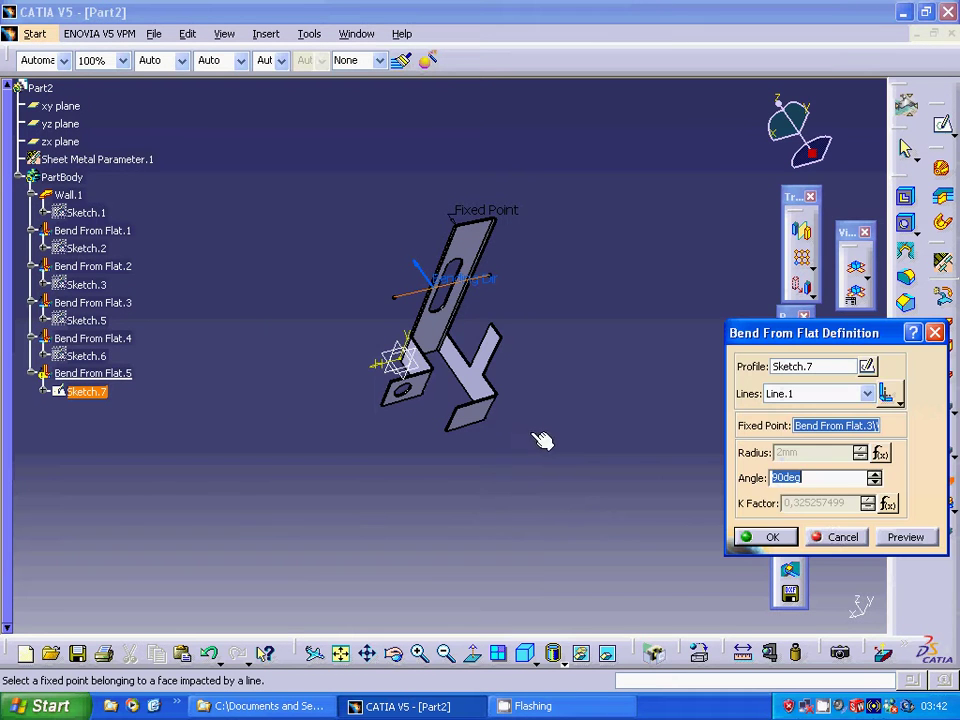
pyautogui.click(836, 536)
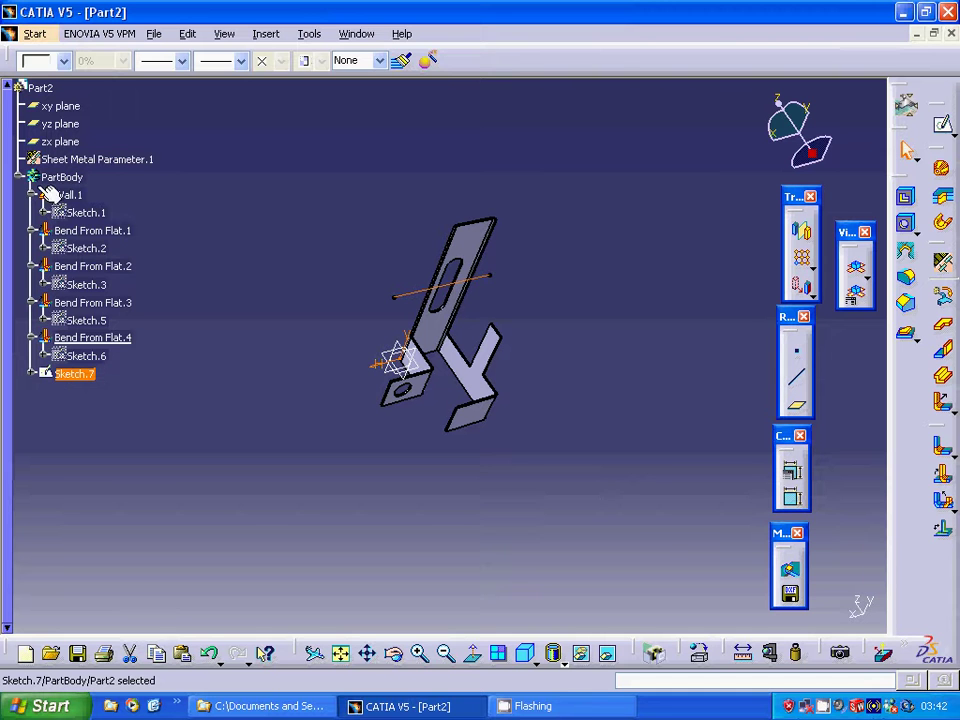
# Reopen Sketch.1, the wall's profile, and delete the rounded slot inside the tall arm
pyautogui.rightClick(74, 213)
pyautogui.moveTo(103, 588)
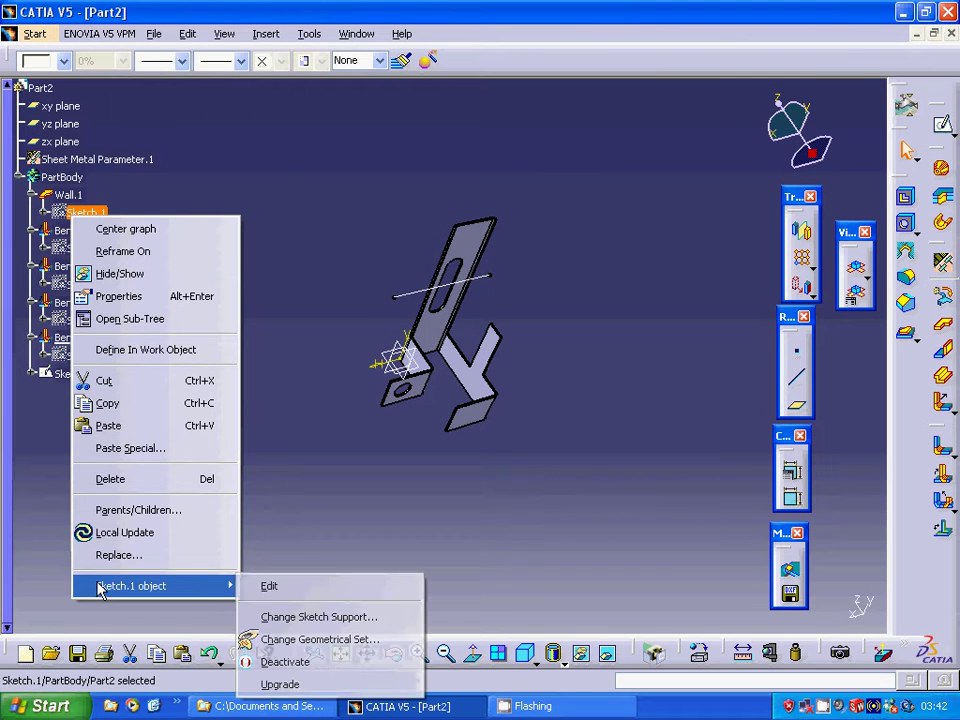
pyautogui.click(285, 584)
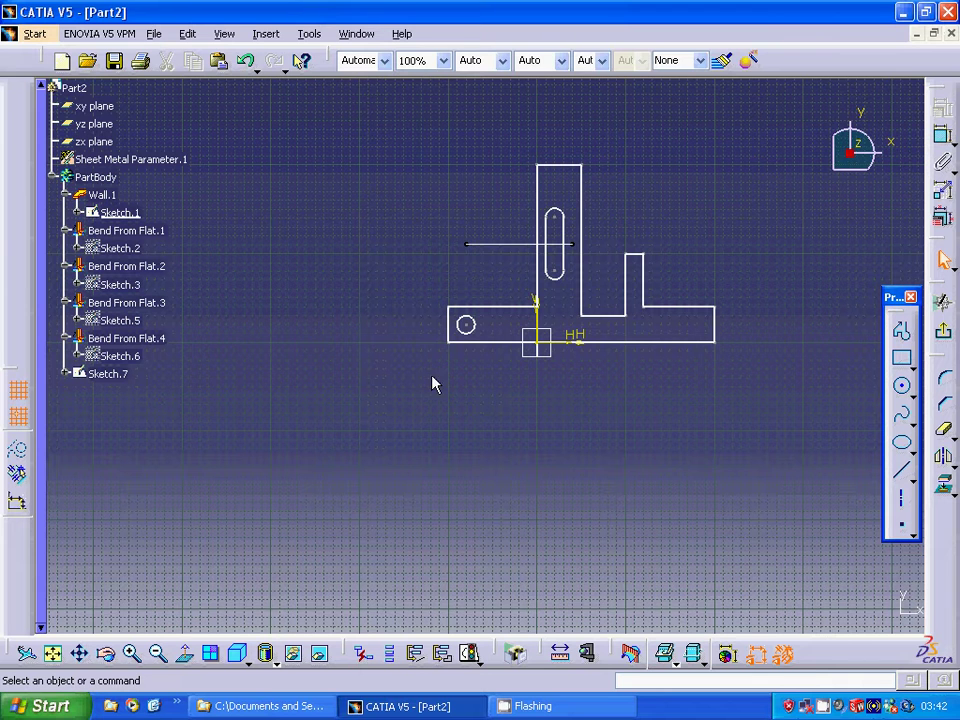
pyautogui.rightClick(514, 244)
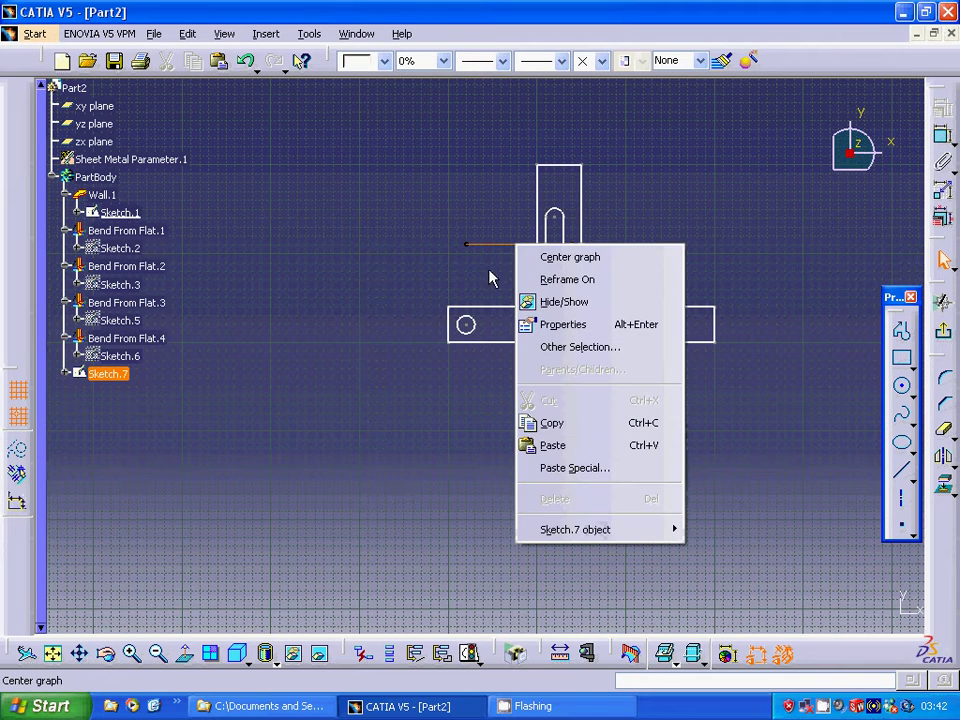
pyautogui.click(466, 258)
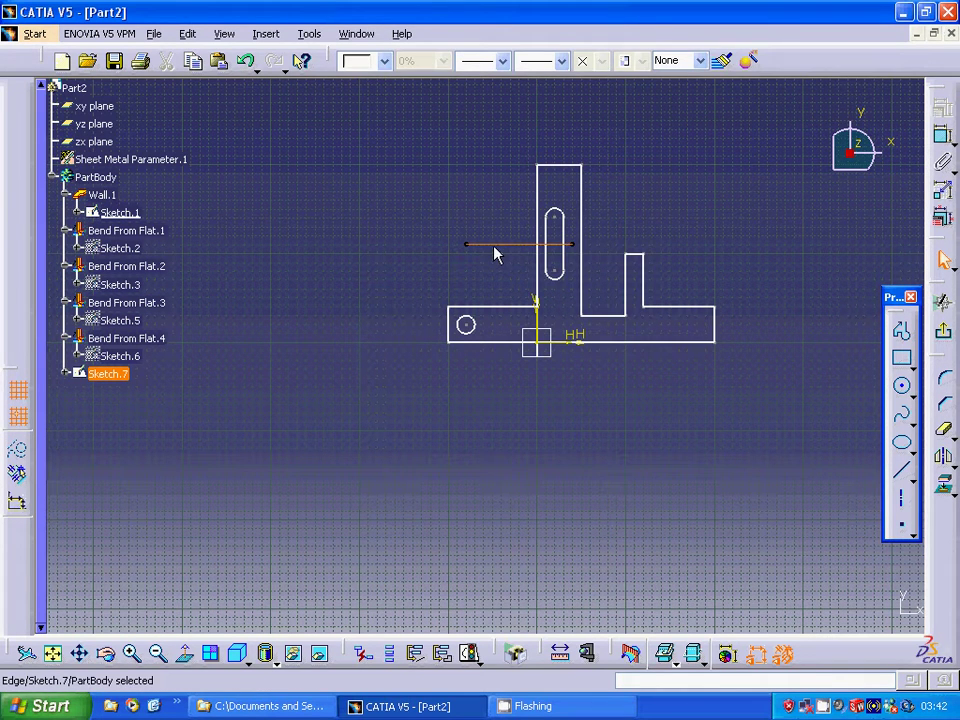
pyautogui.click(470, 228)
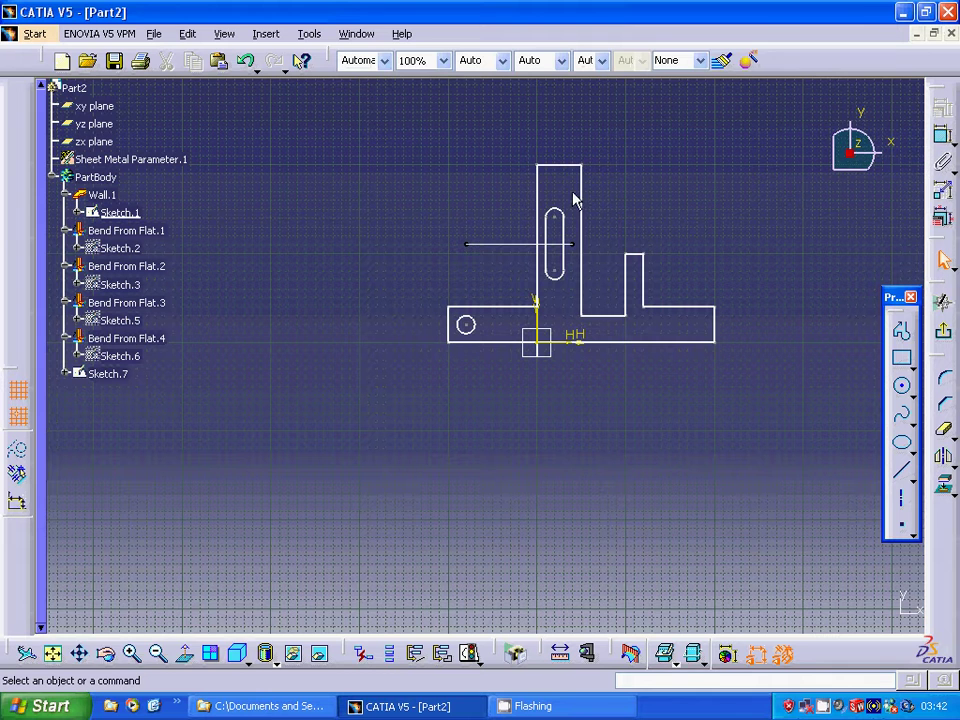
pyautogui.click(545, 280)
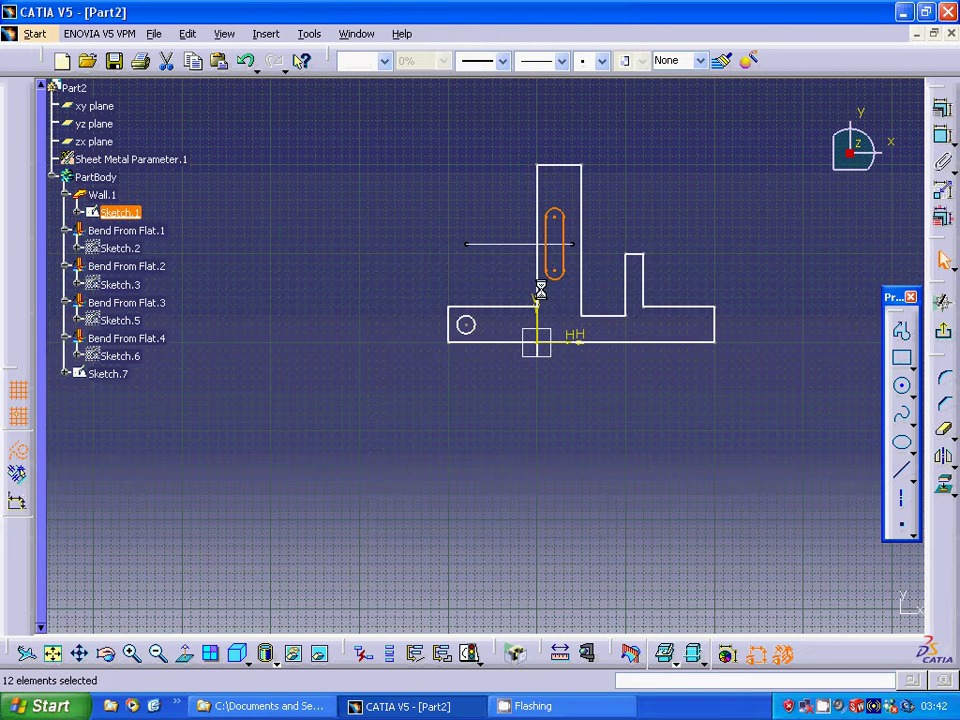
pyautogui.rightClick(553, 270)
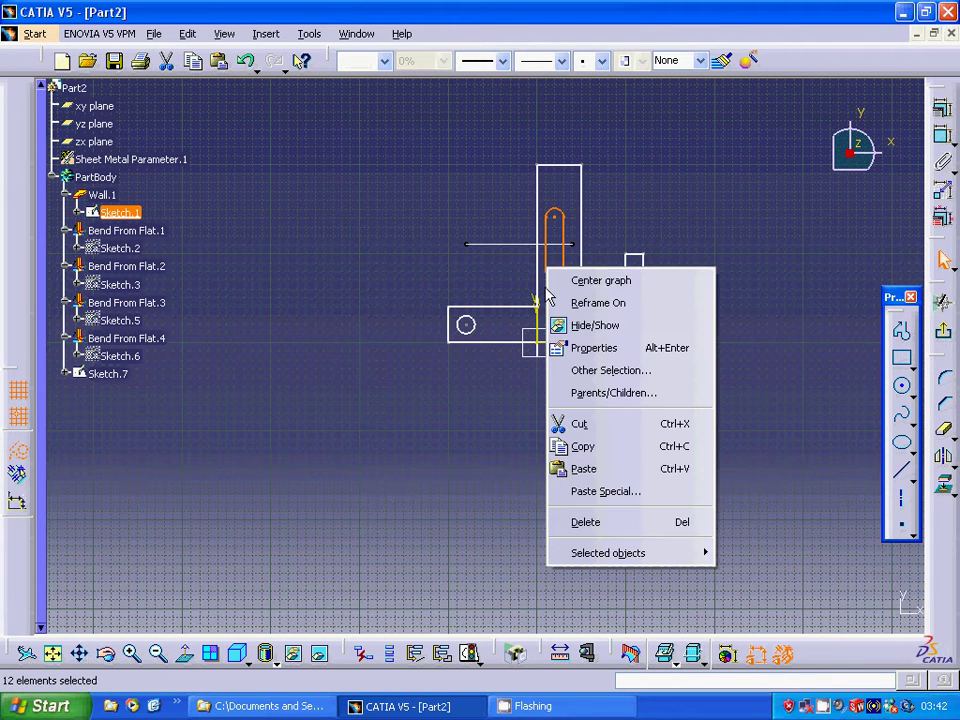
pyautogui.click(574, 521)
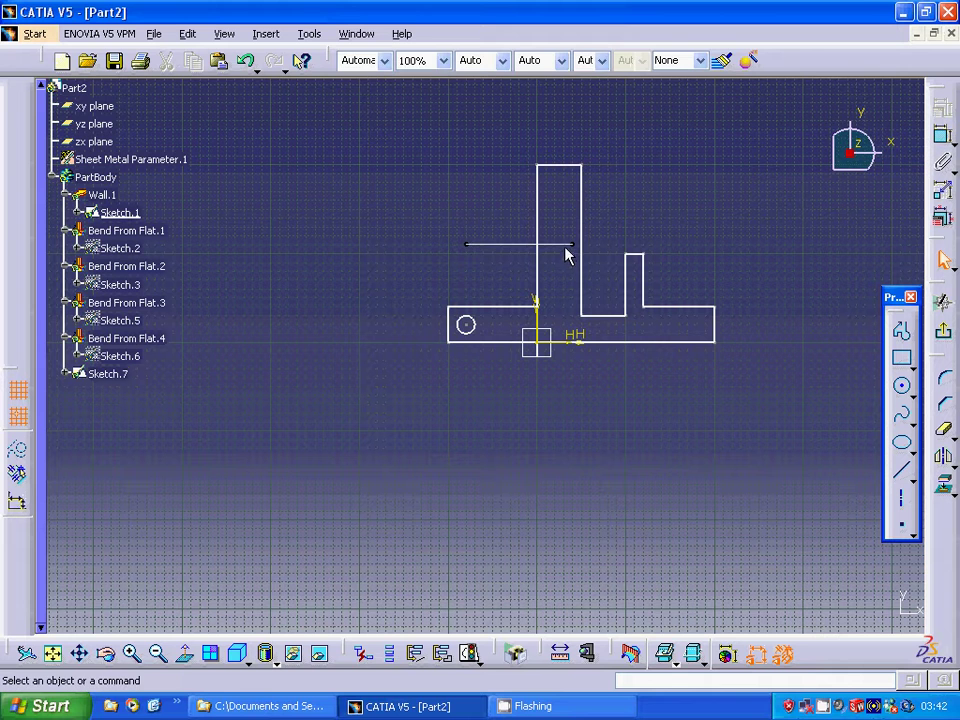
# Duplicate the bend line's sketch while leaving the wall profile, and open and close the duplicate, Sketch.8, to check its position
pyautogui.click(573, 245)
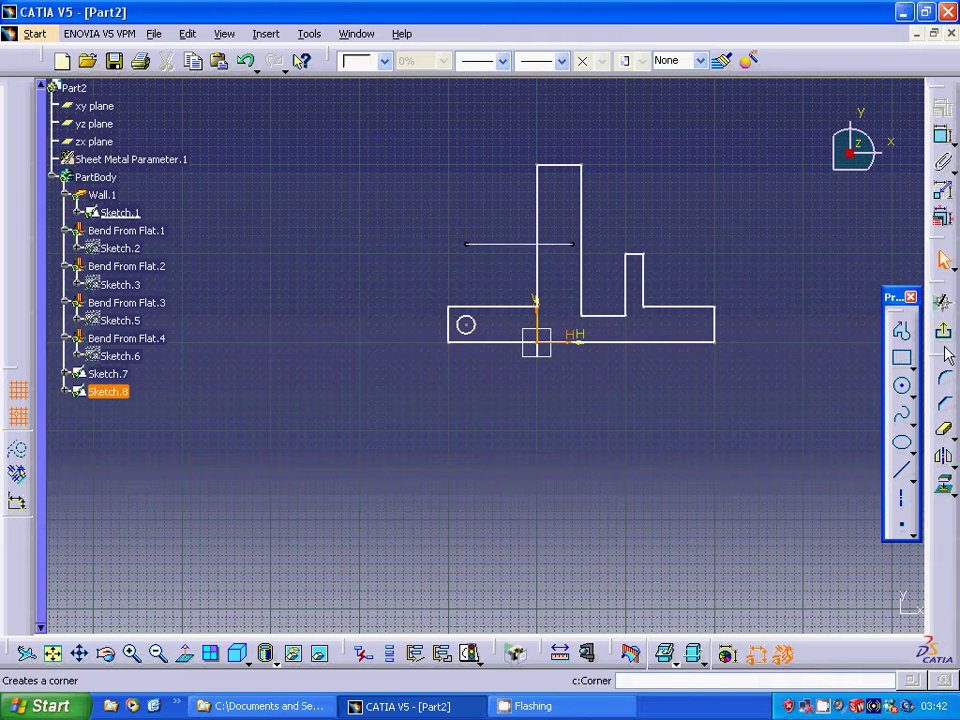
pyautogui.click(944, 342)
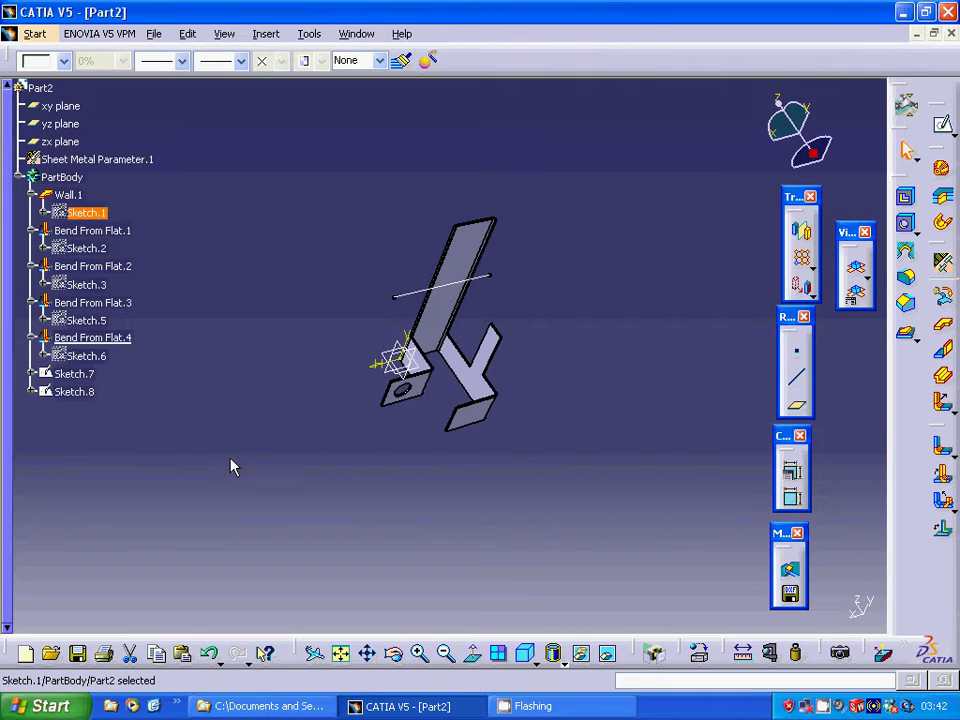
pyautogui.rightClick(82, 395)
pyautogui.moveTo(219, 390)
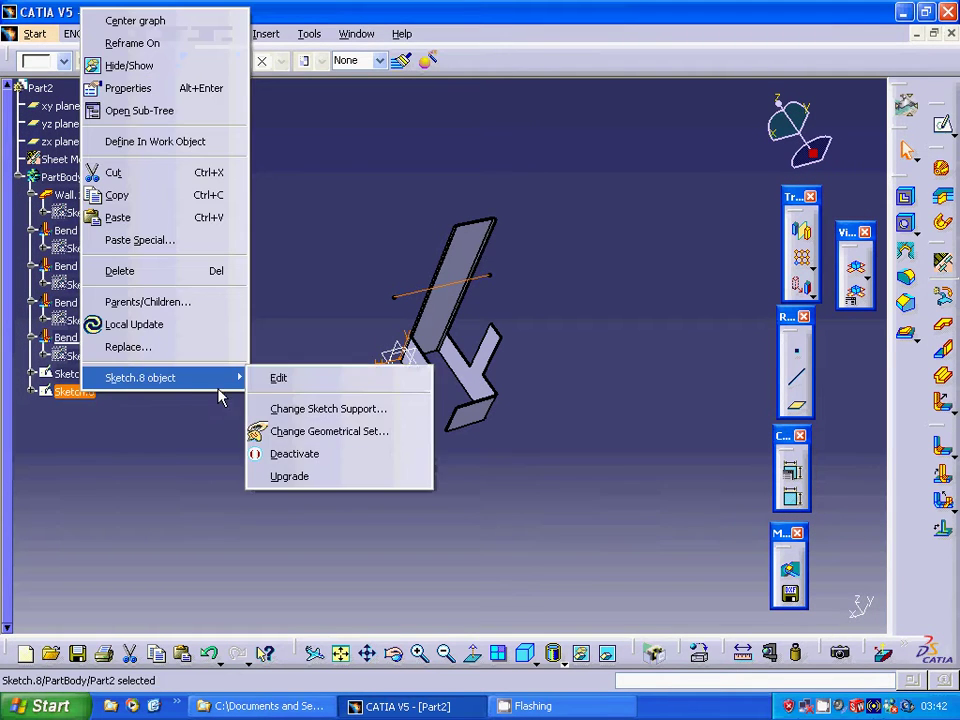
pyautogui.click(284, 383)
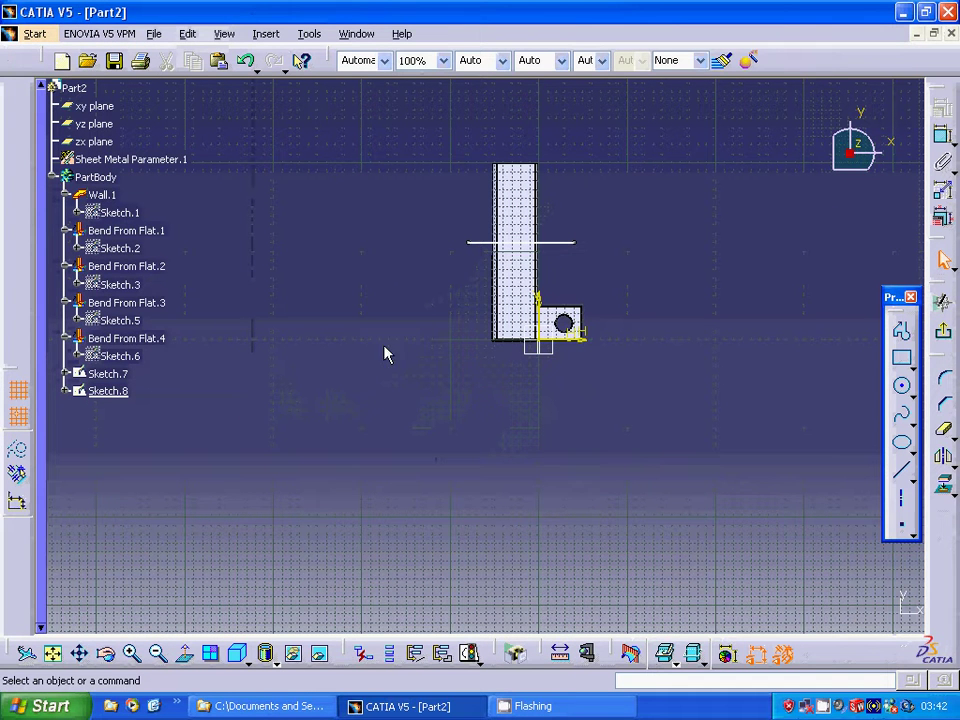
pyautogui.click(946, 340)
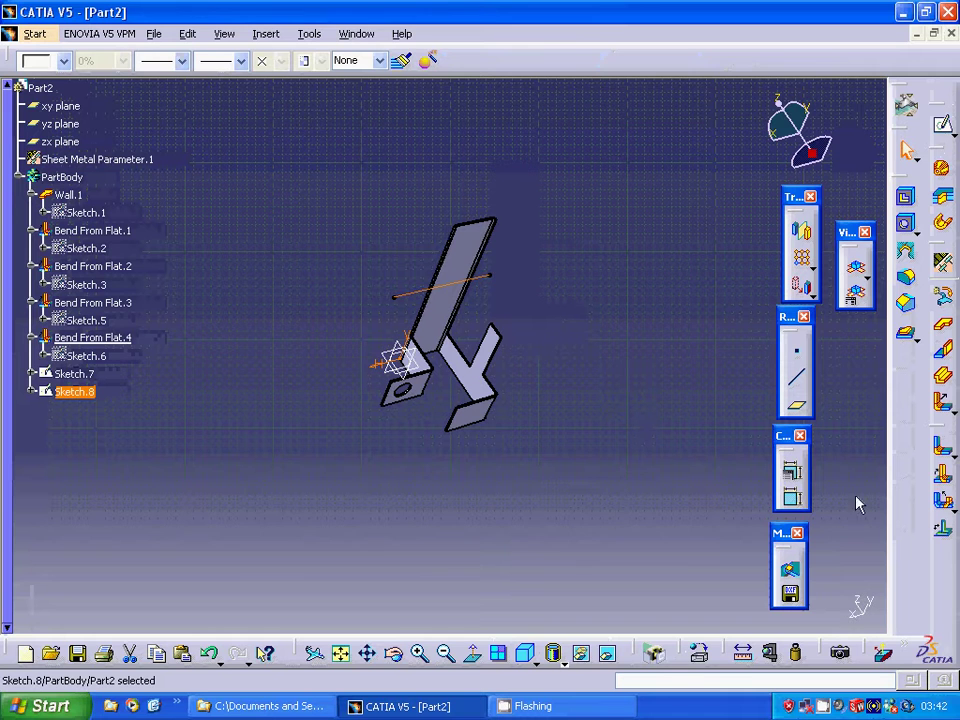
# Try to bend the tall arm 90 degrees along the line of Sketch.8 with Bend From Flat
pyautogui.click(941, 474)
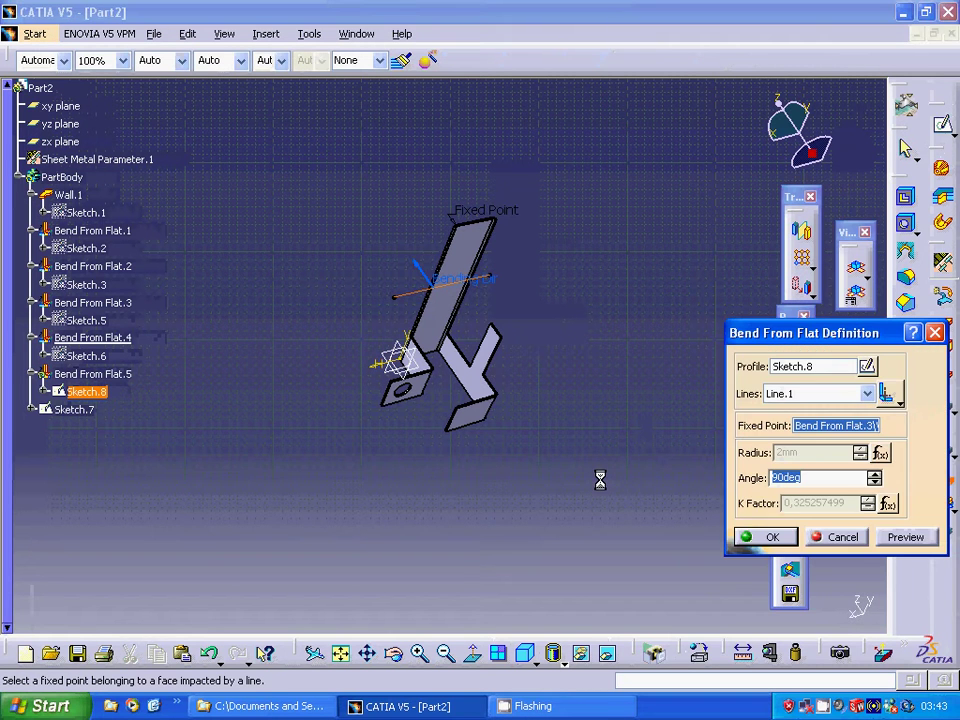
pyautogui.click(763, 536)
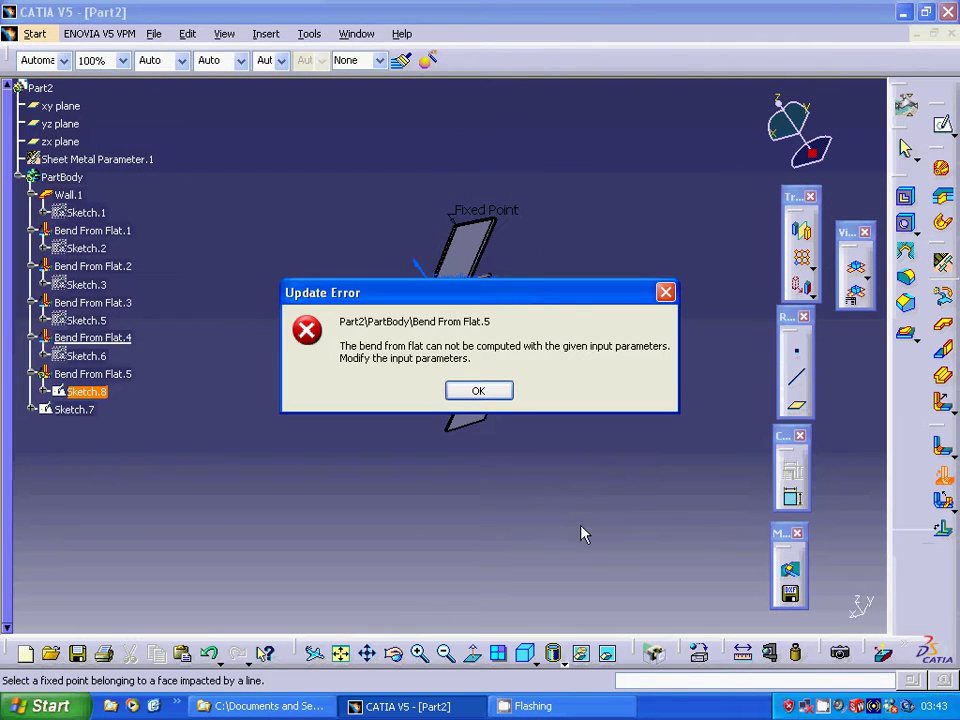
pyautogui.click(478, 390)
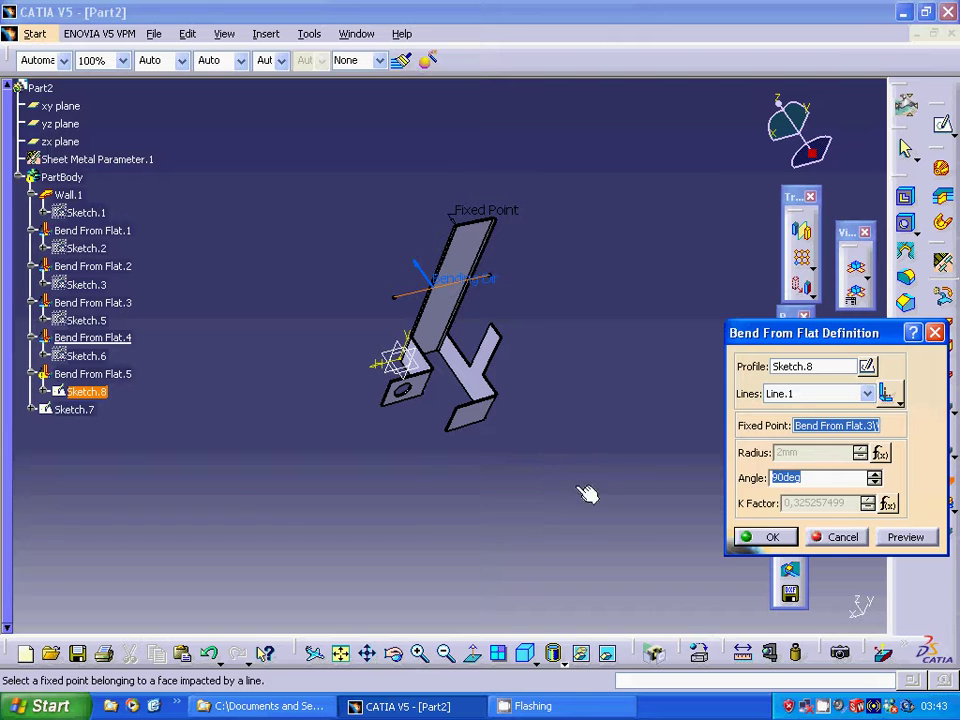
pyautogui.click(843, 540)
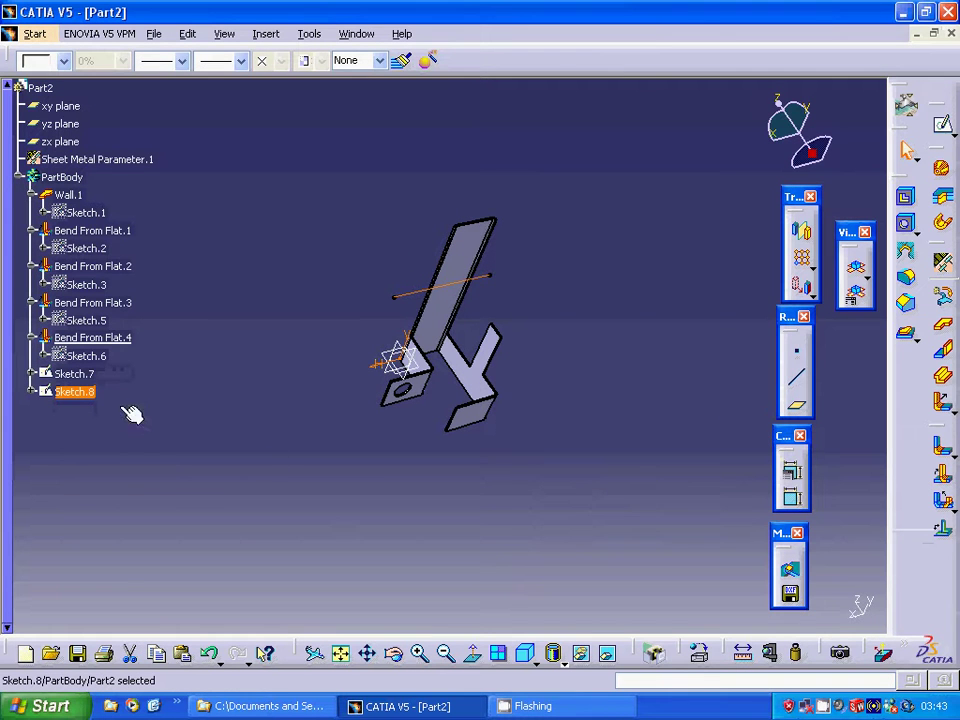
# Delete the duplicated bend line sketch, Sketch.8
pyautogui.rightClick(78, 383)
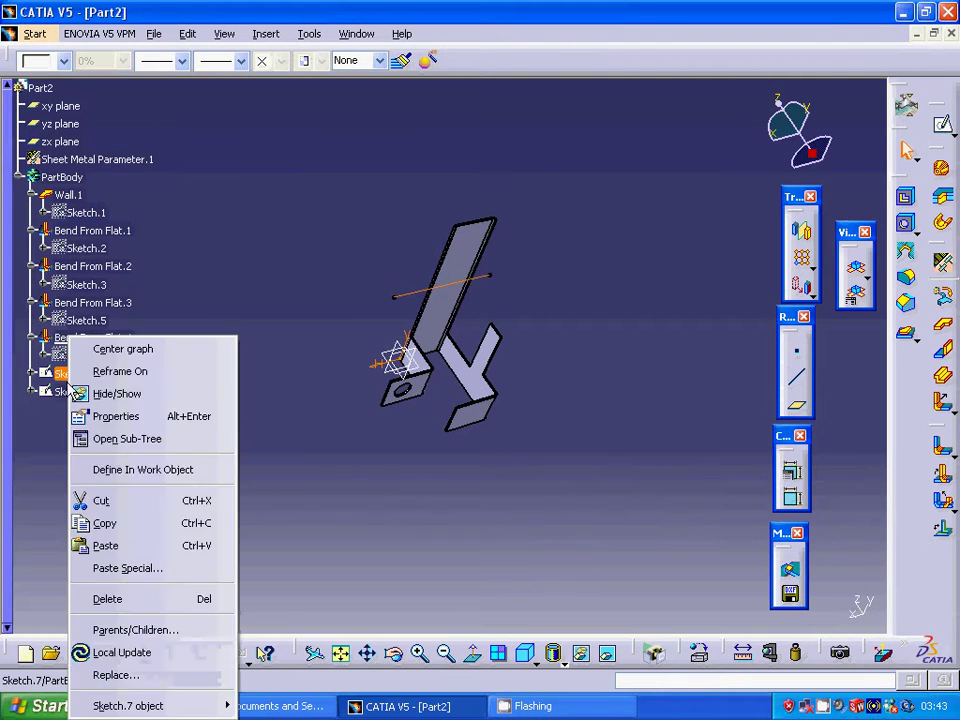
pyautogui.click(265, 437)
pyautogui.rightClick(88, 398)
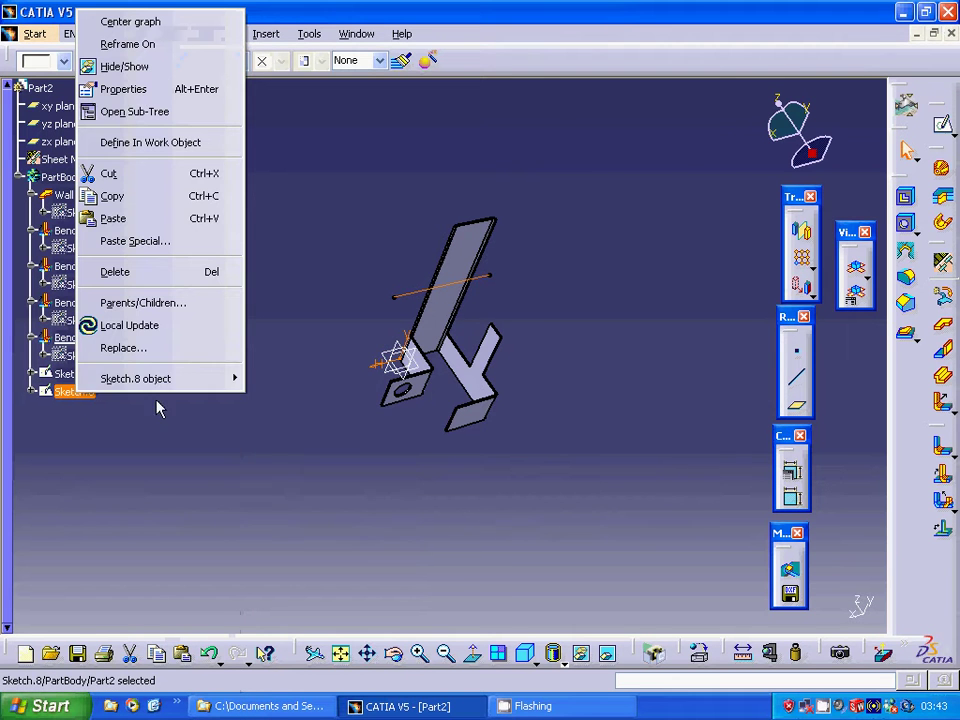
pyautogui.click(140, 272)
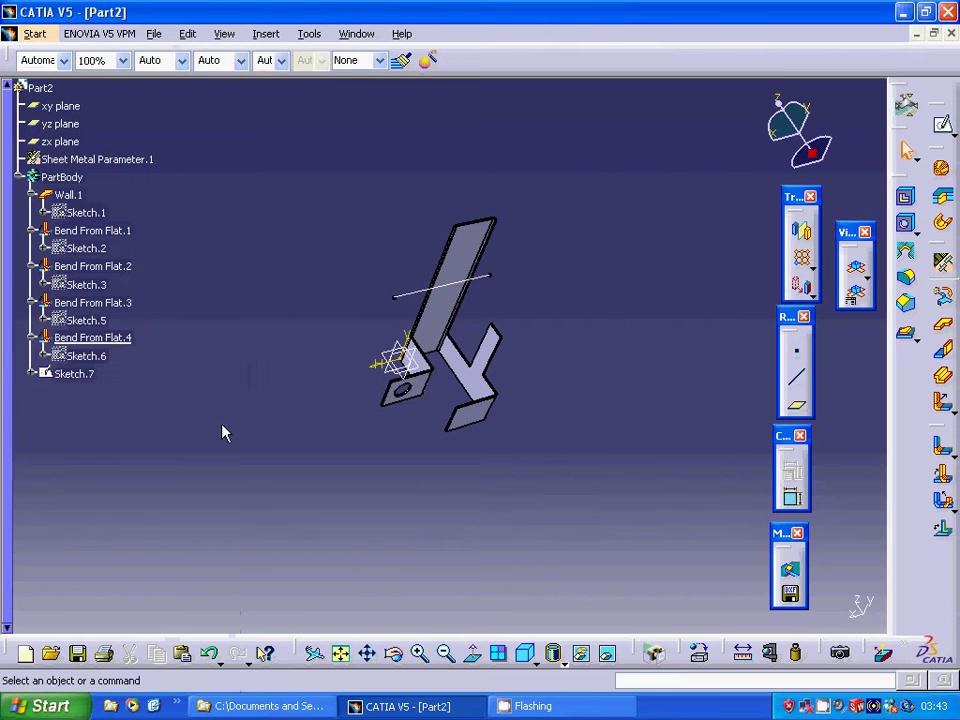
# Try to bend the tall arm 90 degrees along the line of Sketch.7 with Bend From Flat
pyautogui.click(74, 374)
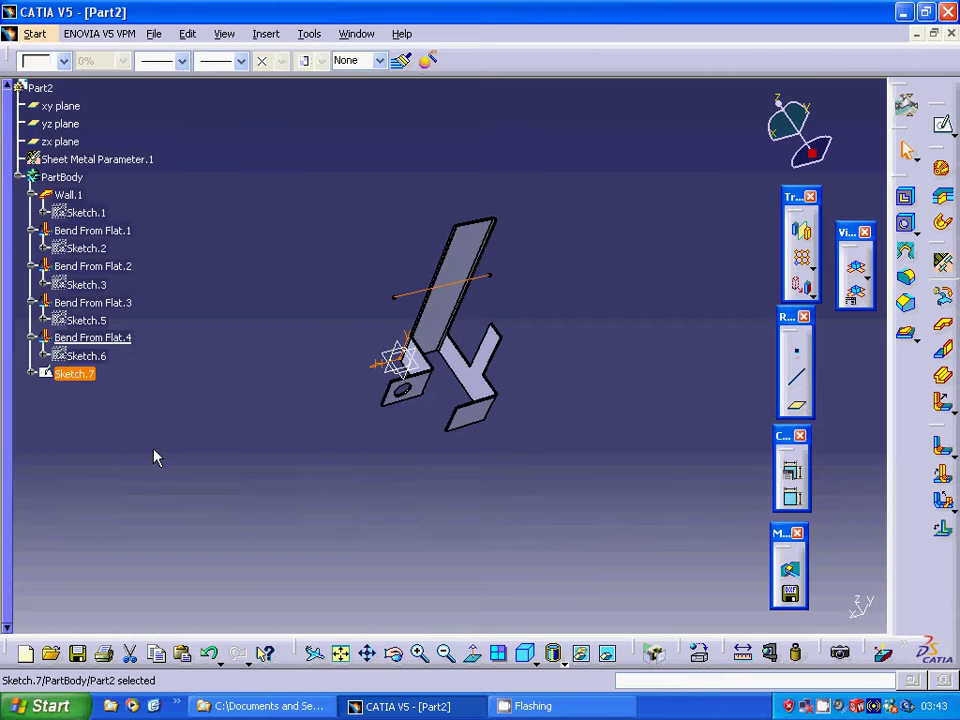
pyautogui.click(940, 488)
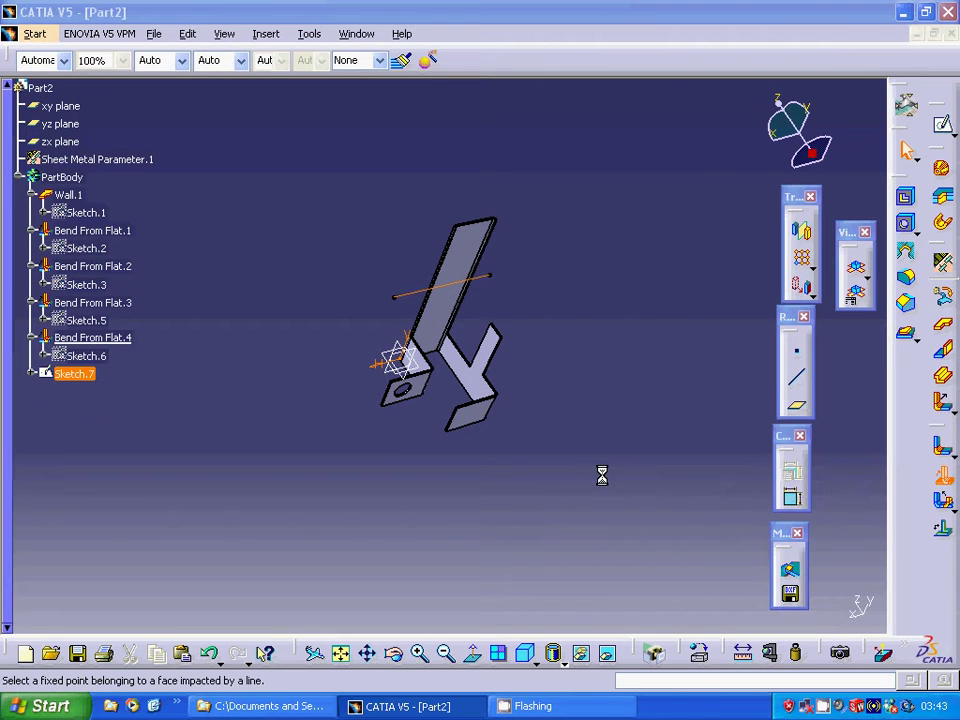
pyautogui.click(752, 537)
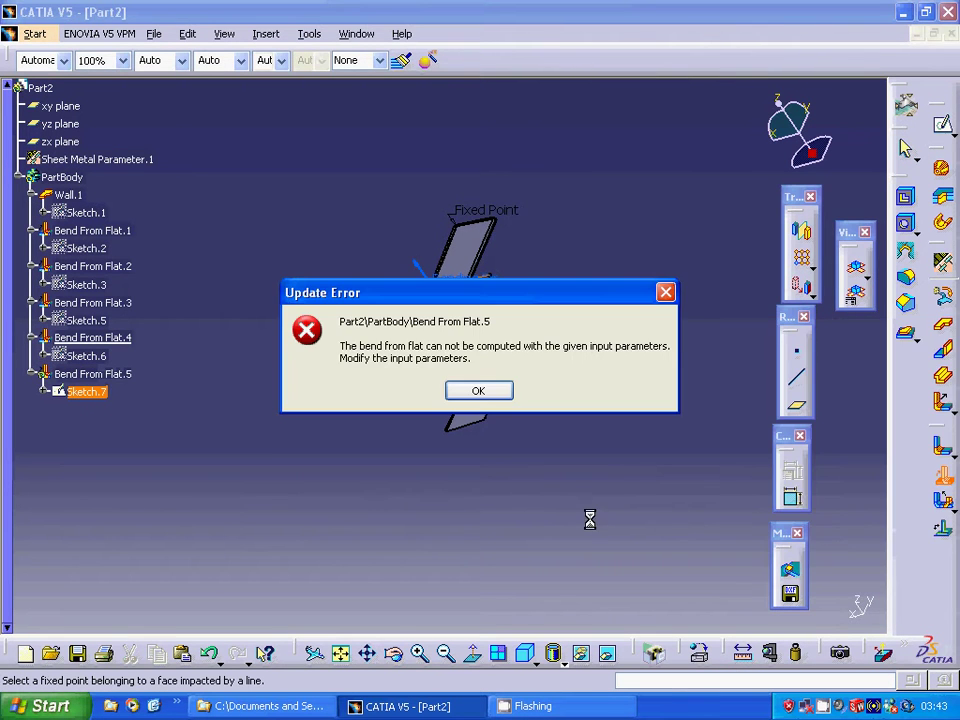
pyautogui.click(478, 391)
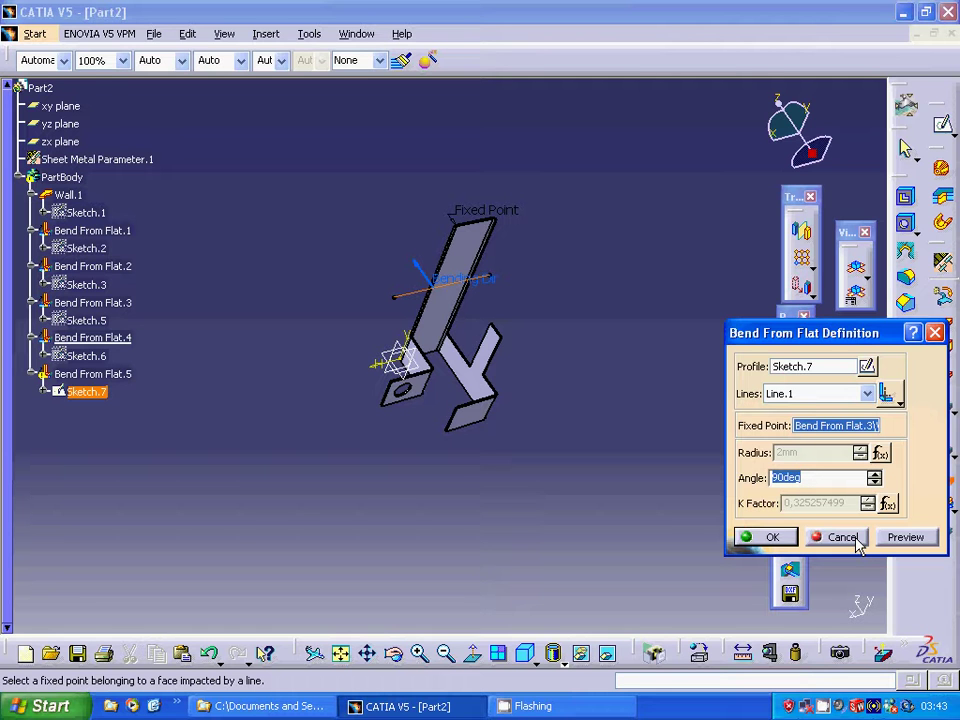
pyautogui.click(773, 538)
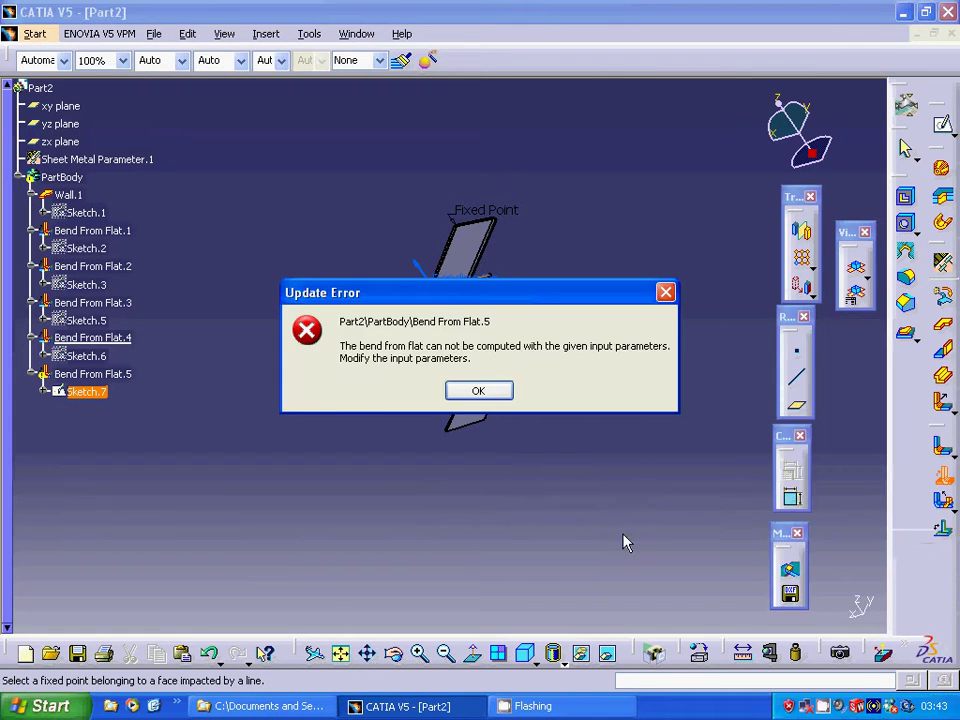
pyautogui.click(479, 391)
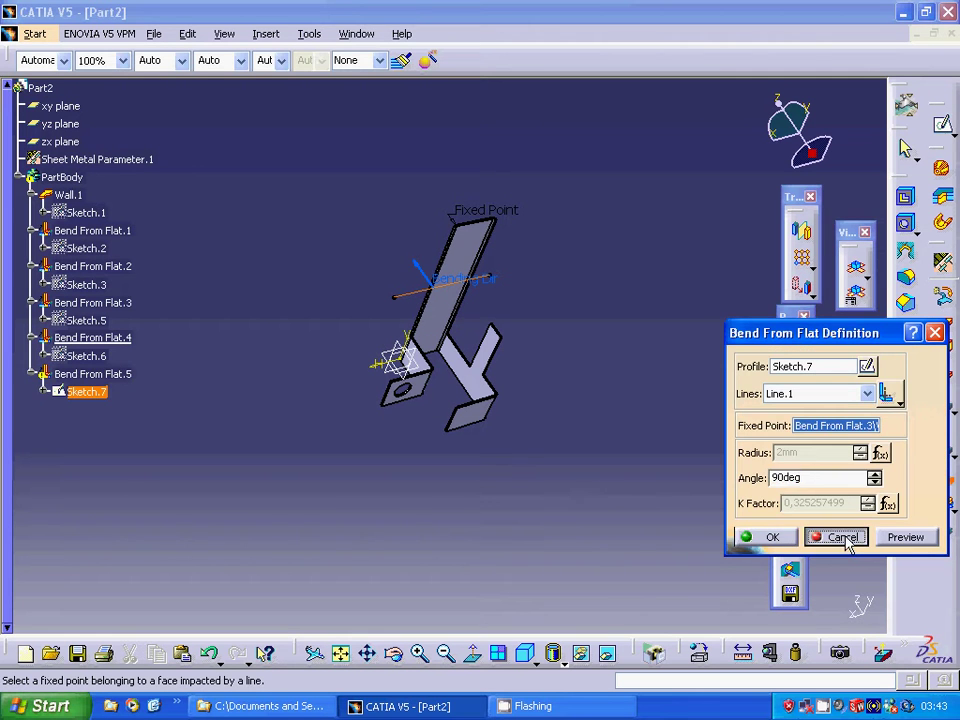
pyautogui.click(846, 537)
pyautogui.click(578, 489)
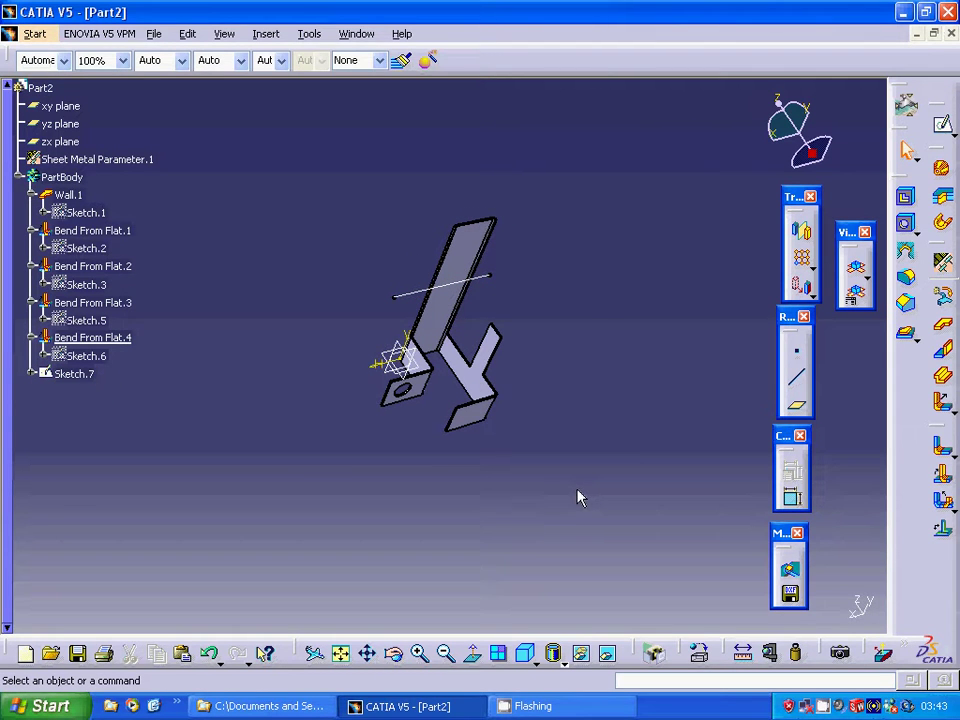
# Delete Sketch.7, the bend line across the tall arm, without its exclusive parents
pyautogui.rightClick(70, 374)
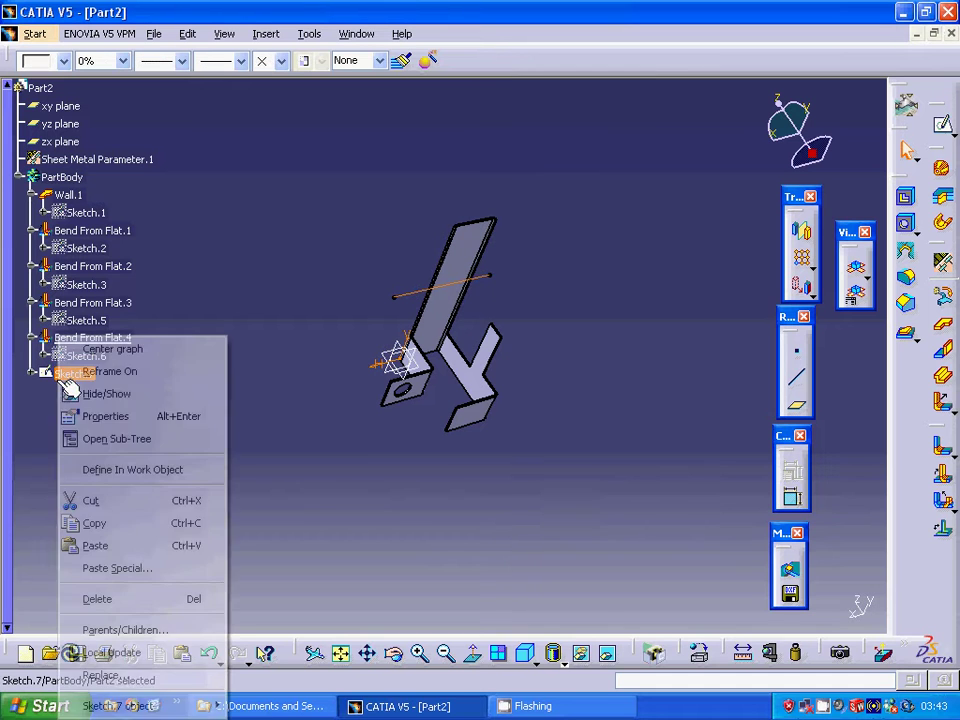
pyautogui.click(126, 598)
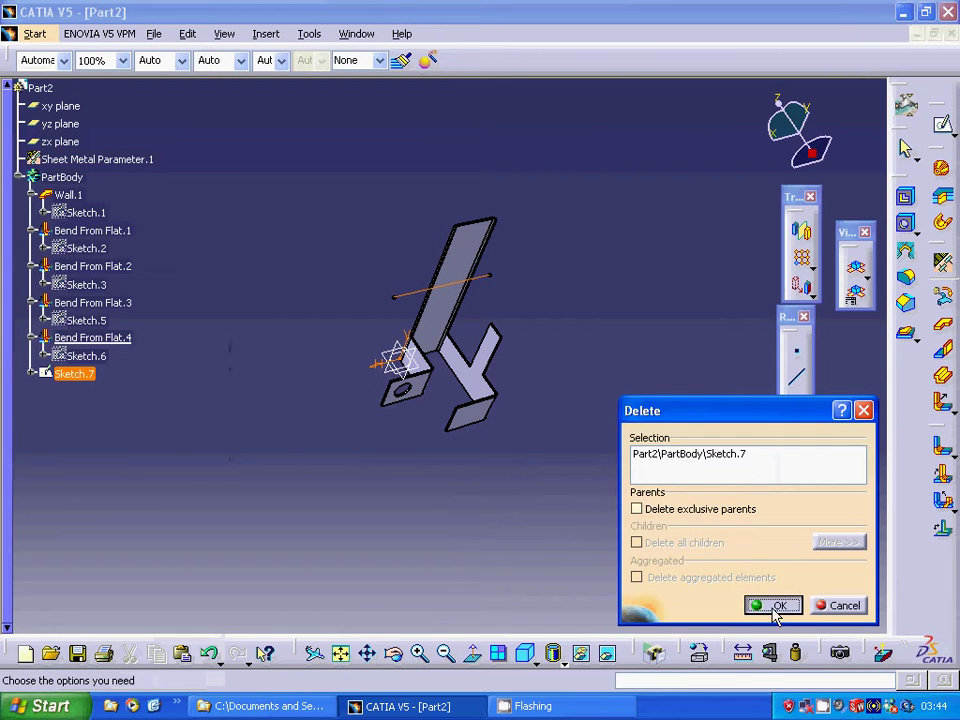
pyautogui.click(776, 612)
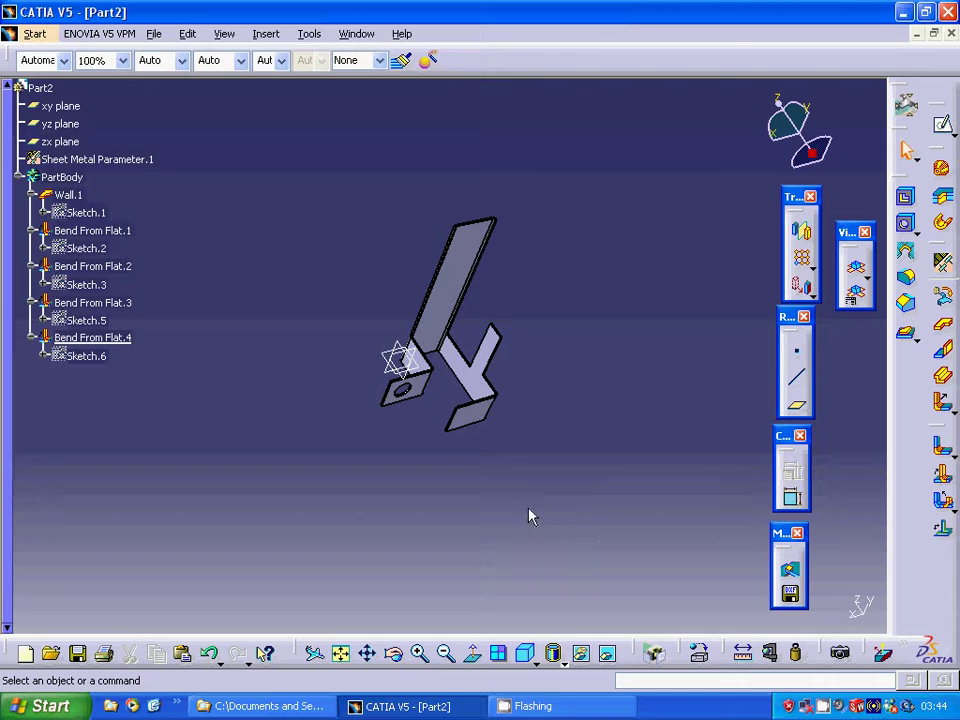
# Reopen the wall's profile sketch, shorten the tall arm by lowering its upper edge, and delete the arm's vertical edge above the origin
pyautogui.rightClick(90, 212)
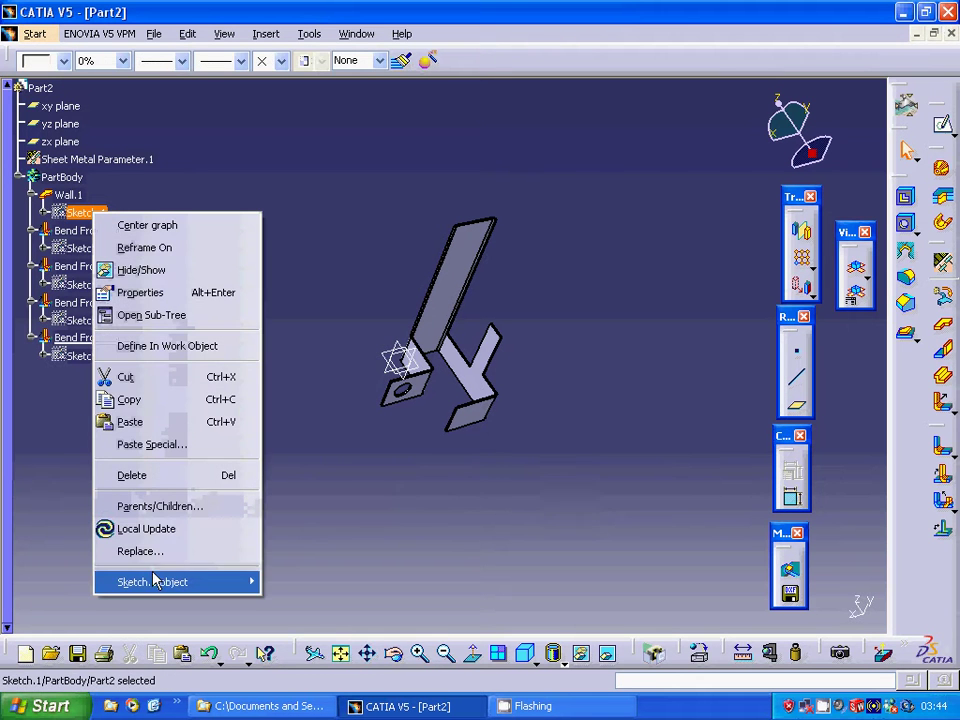
pyautogui.moveTo(255, 588)
pyautogui.click(291, 584)
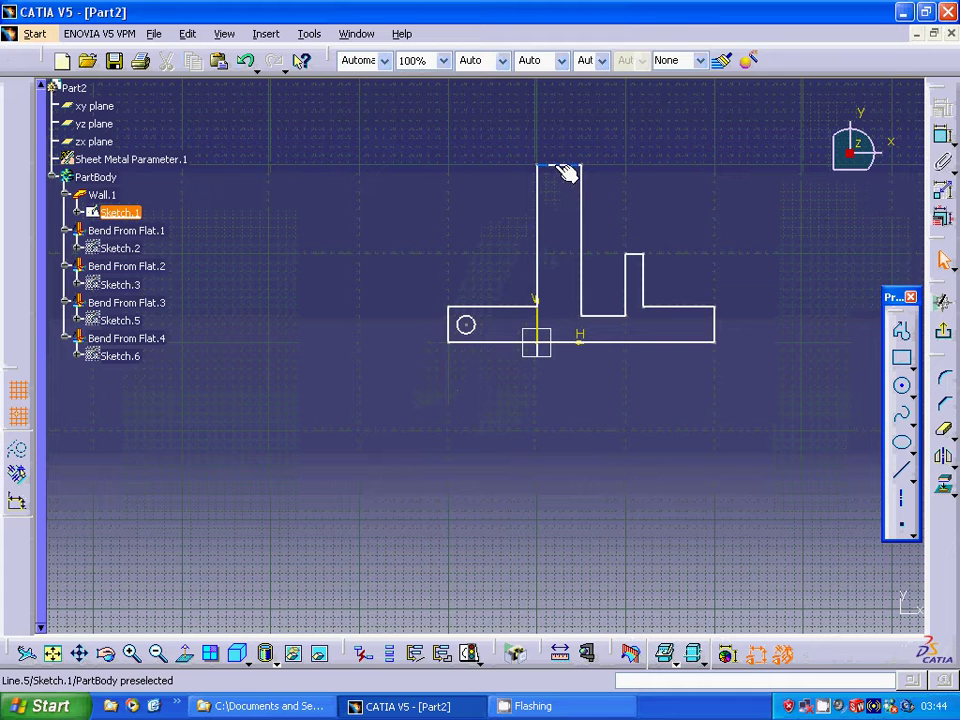
pyautogui.moveTo(565, 172); pyautogui.dragTo(556, 219)
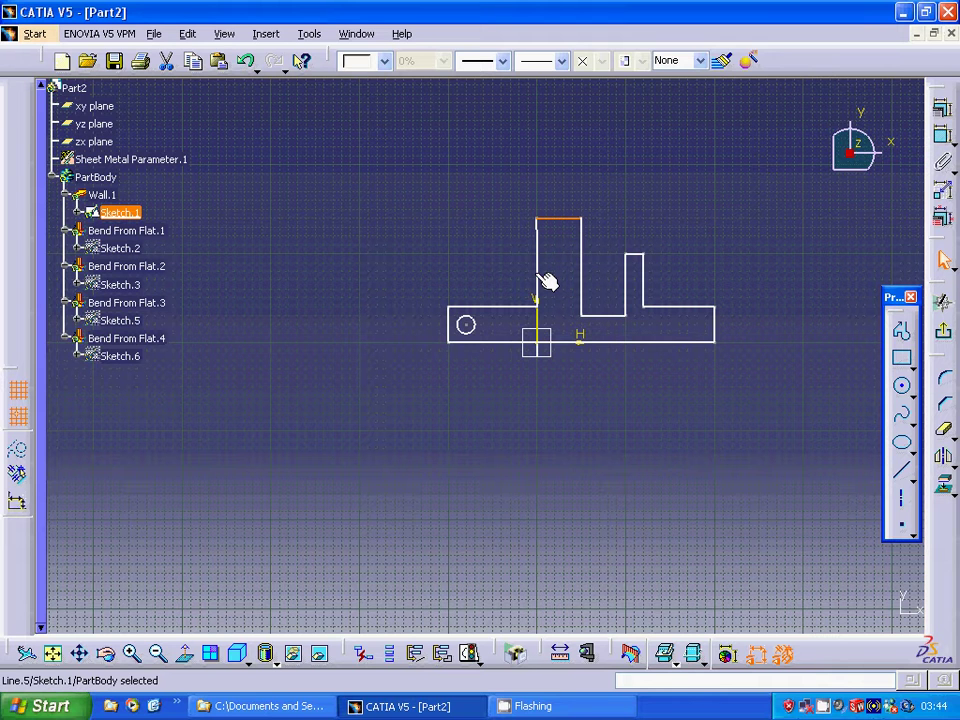
pyautogui.click(540, 279)
pyautogui.rightClick(541, 274)
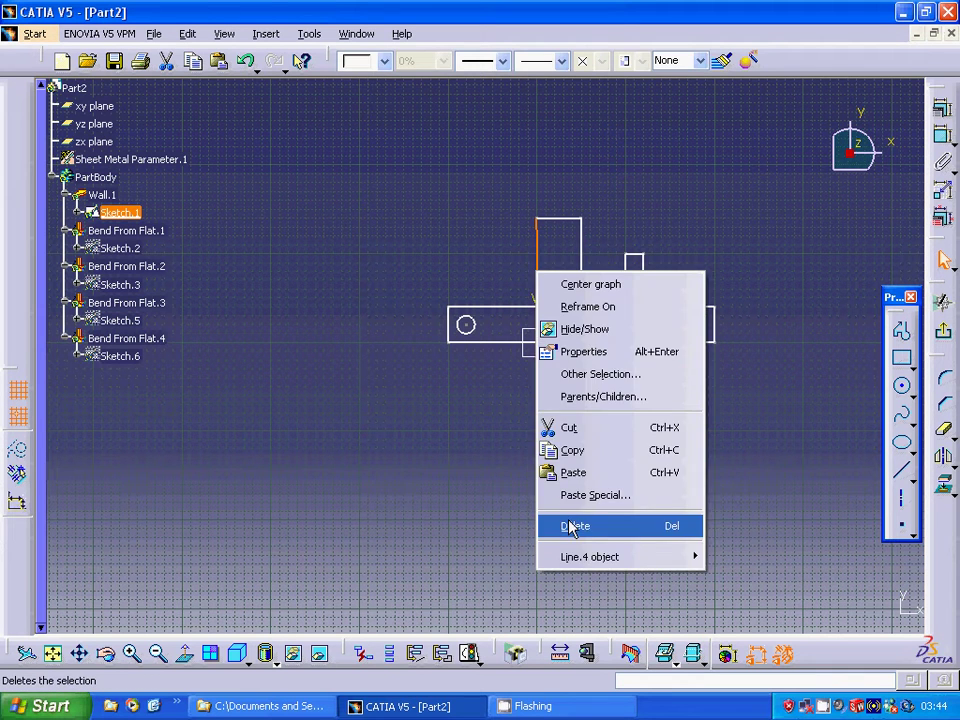
pyautogui.click(571, 527)
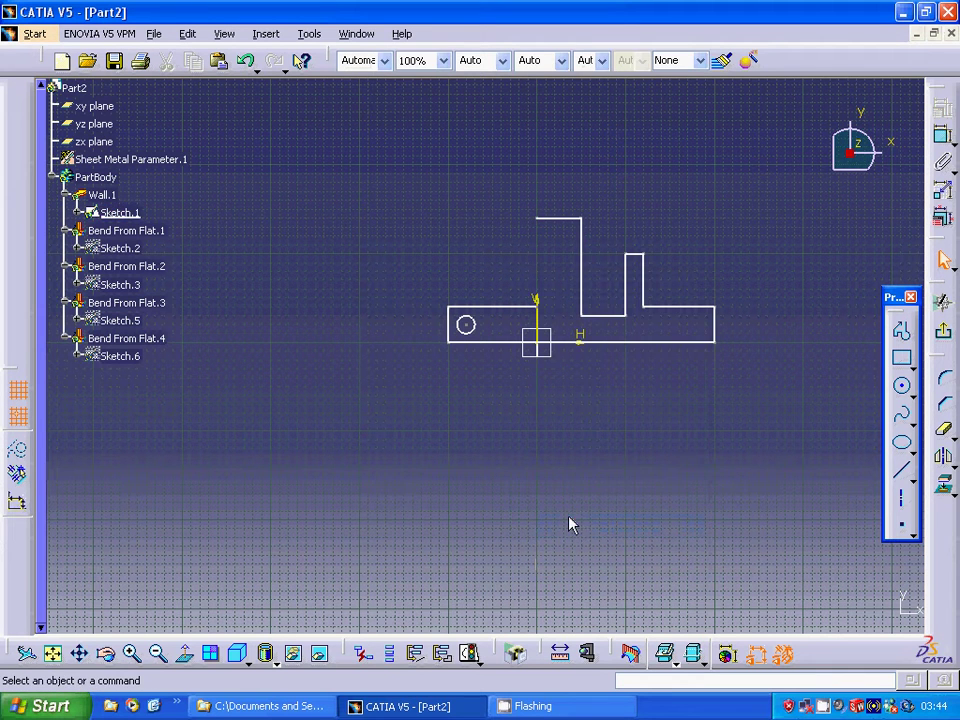
# Close the tall arm's open side with a vertical line about 100 mm long and exit the profile sketch
pyautogui.click(901, 470)
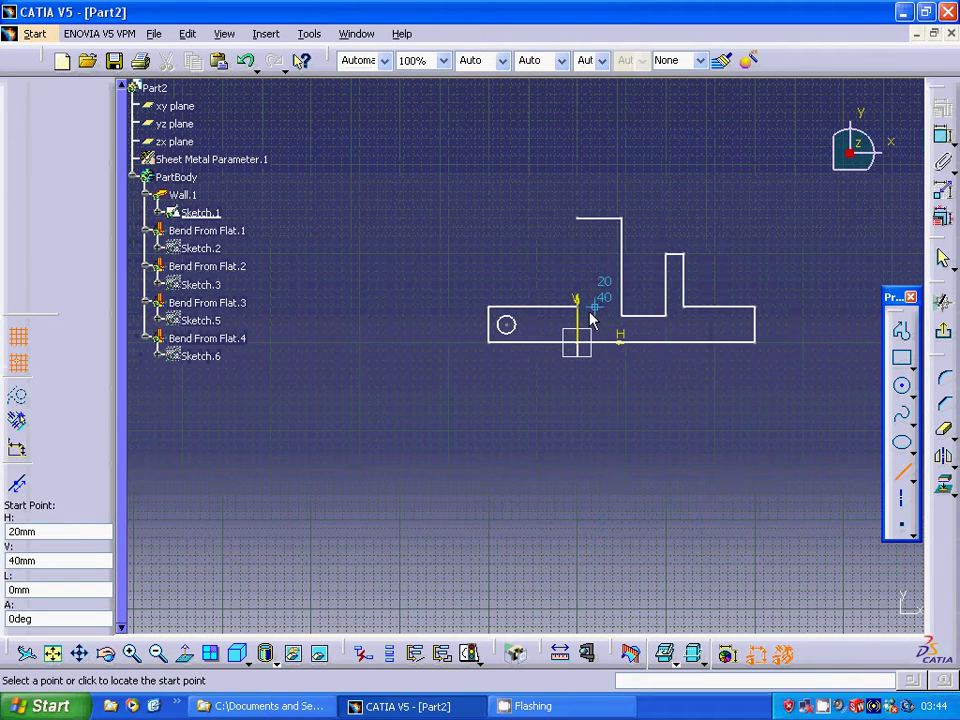
pyautogui.click(580, 302)
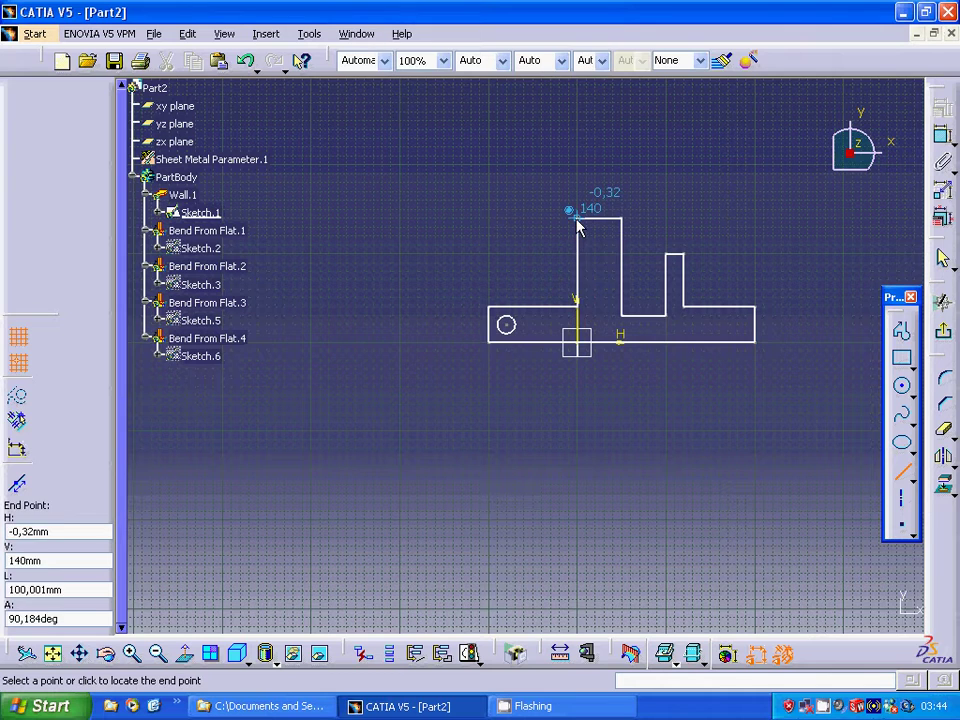
pyautogui.click(577, 218)
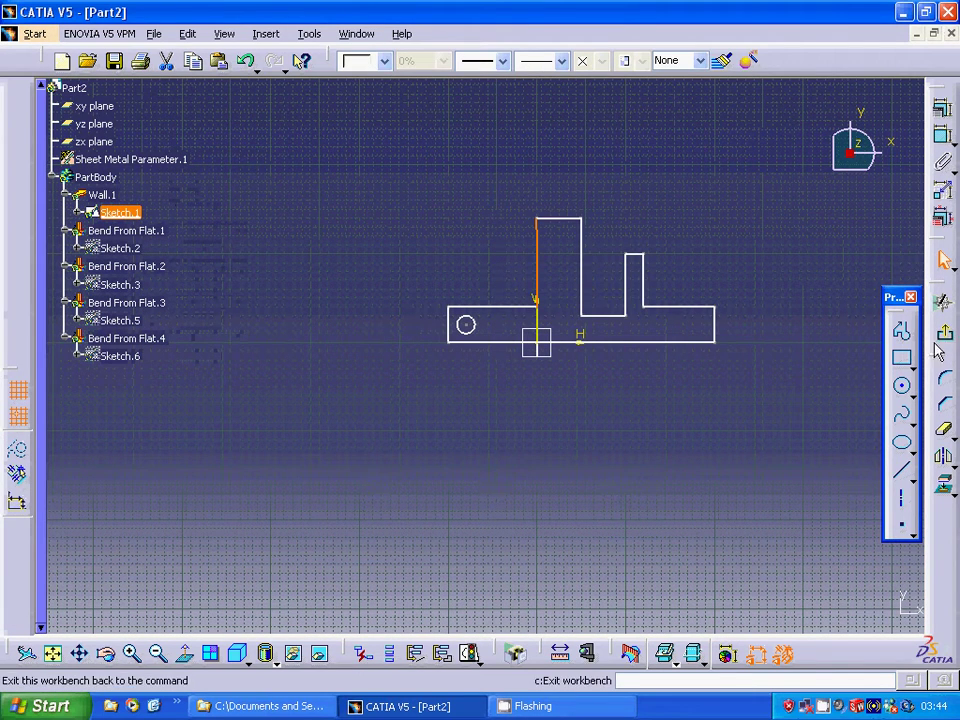
pyautogui.click(940, 342)
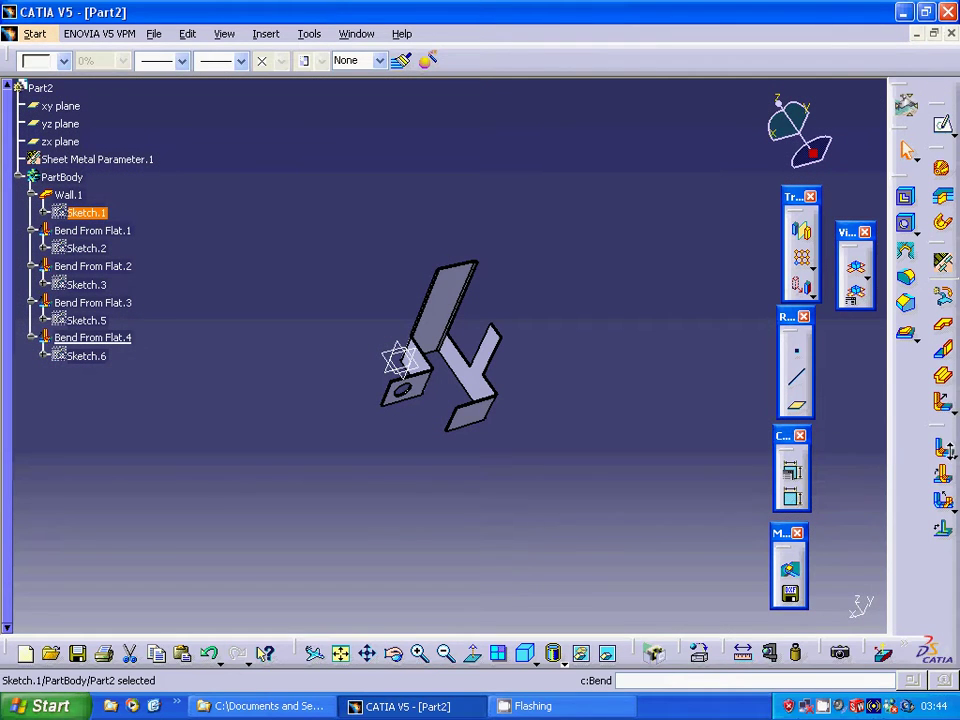
# Add a 90-degree flange 30 mm long along the end edge of the tall arm
pyautogui.click(943, 402)
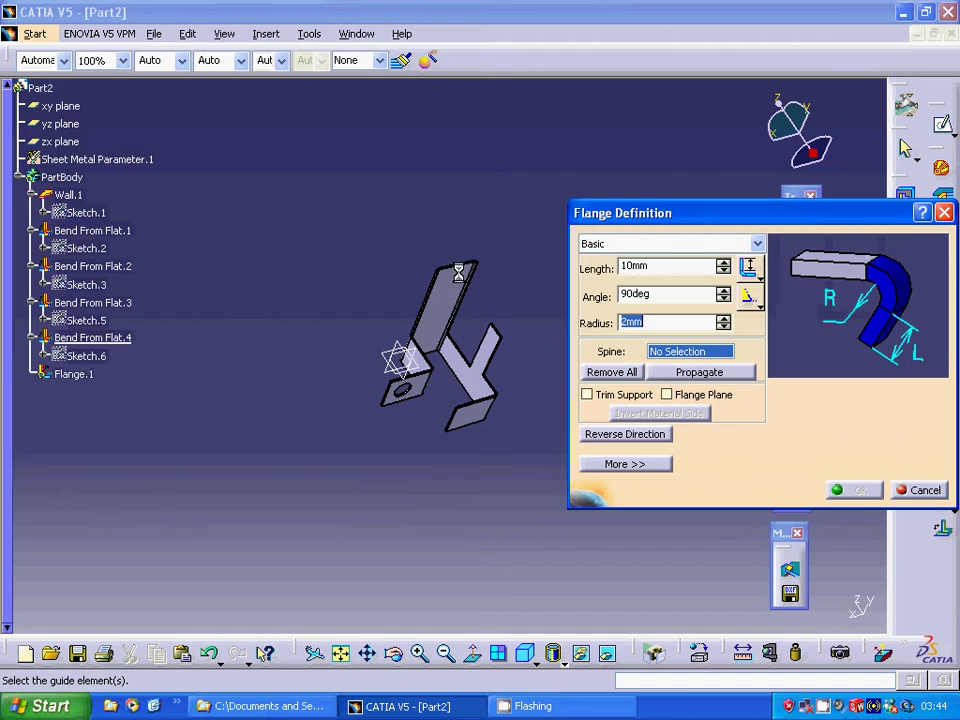
pyautogui.click(455, 266)
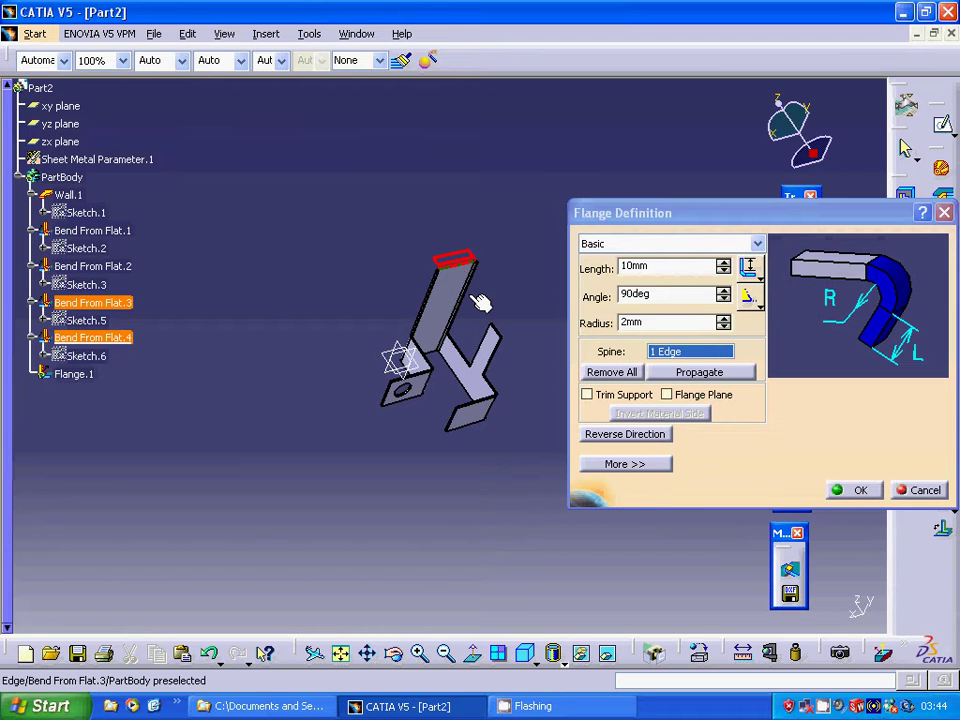
pyautogui.moveTo(658, 265); pyautogui.dragTo(597, 263)
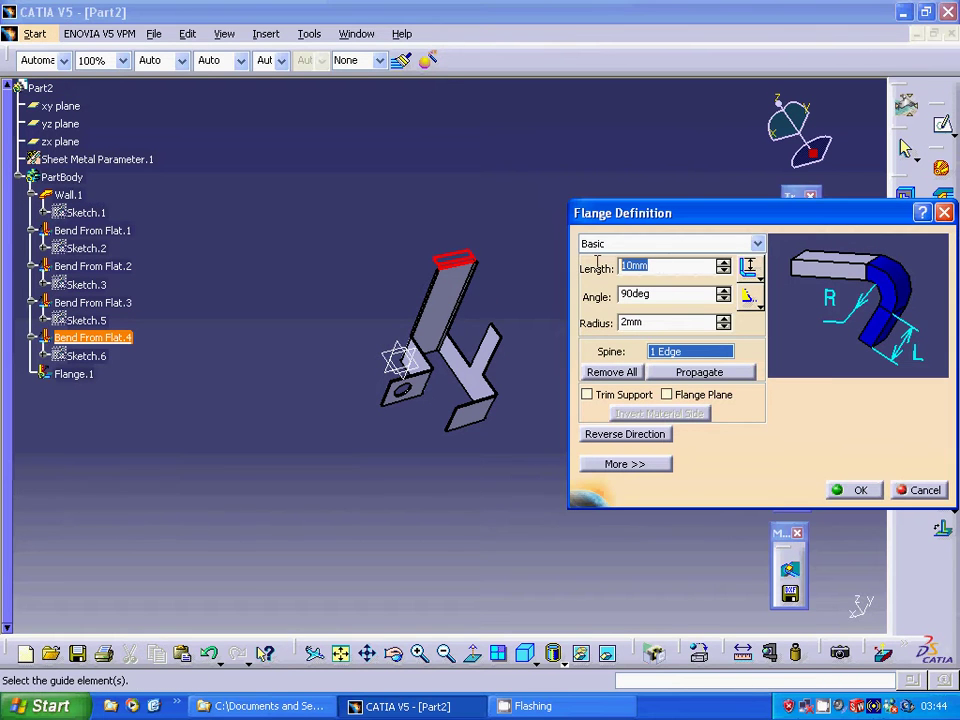
pyautogui.write('30')
pyautogui.click(853, 490)
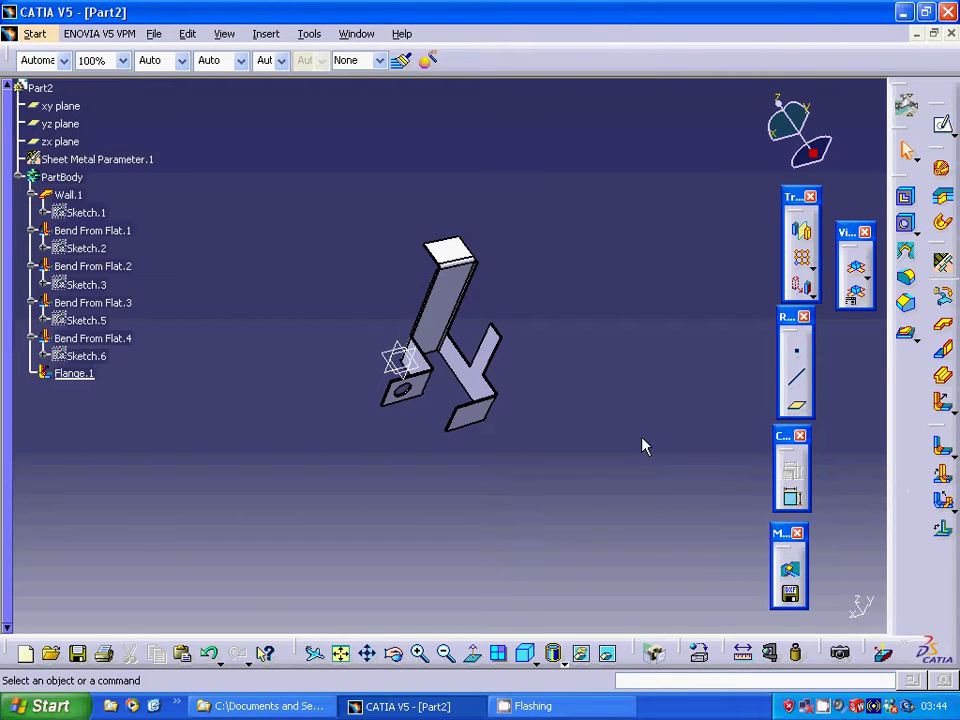
# Edit the definition of the tall arm's flange and set its bend radius to 5 mm
pyautogui.rightClick(92, 379)
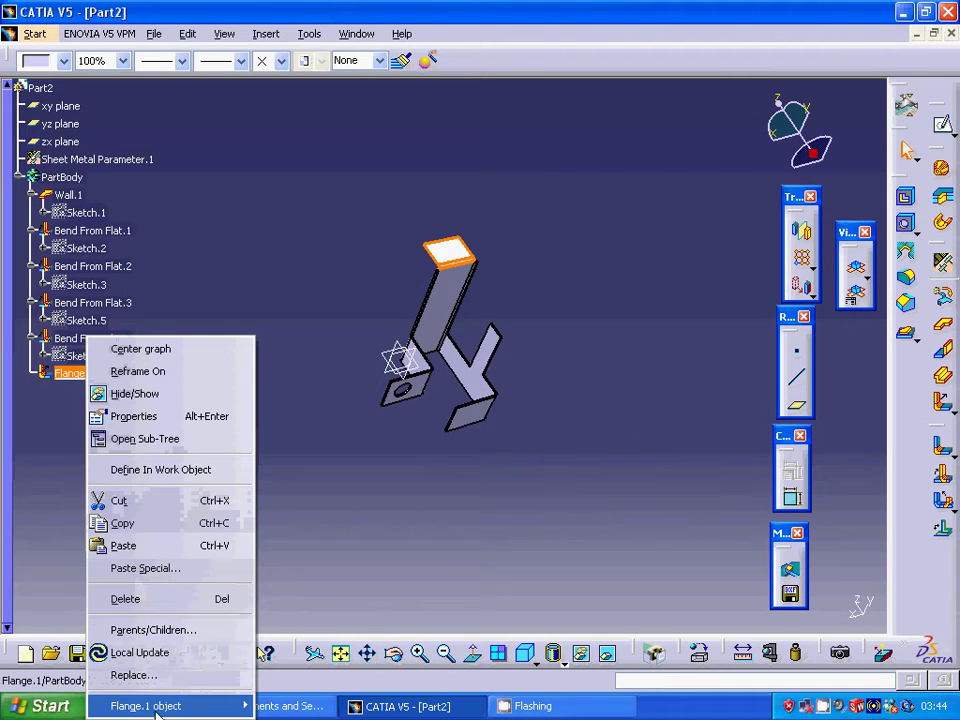
pyautogui.moveTo(200, 705)
pyautogui.click(287, 628)
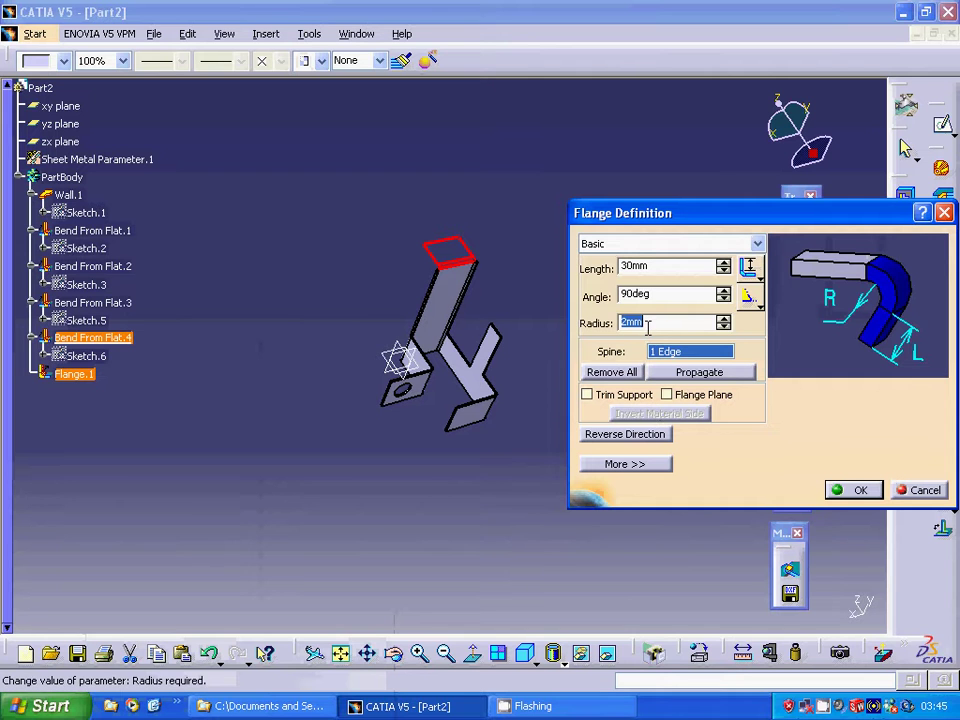
pyautogui.write('5')
pyautogui.click(853, 489)
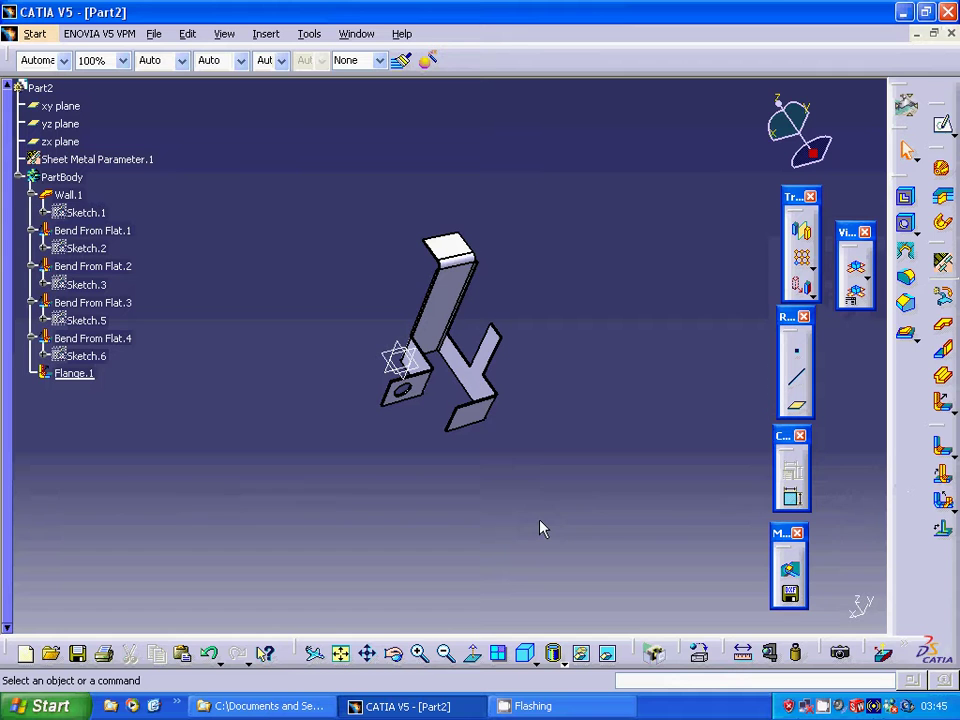
# Reopen the definition of the tall arm's flange and set its length to 50 mm
pyautogui.rightClick(72, 373)
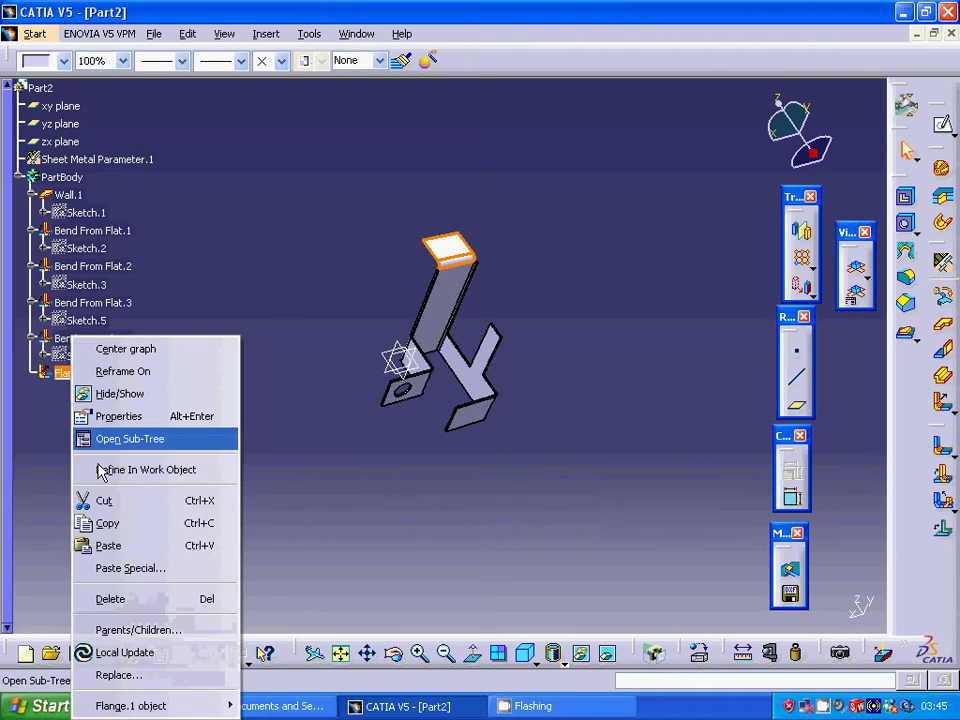
pyautogui.moveTo(118, 708)
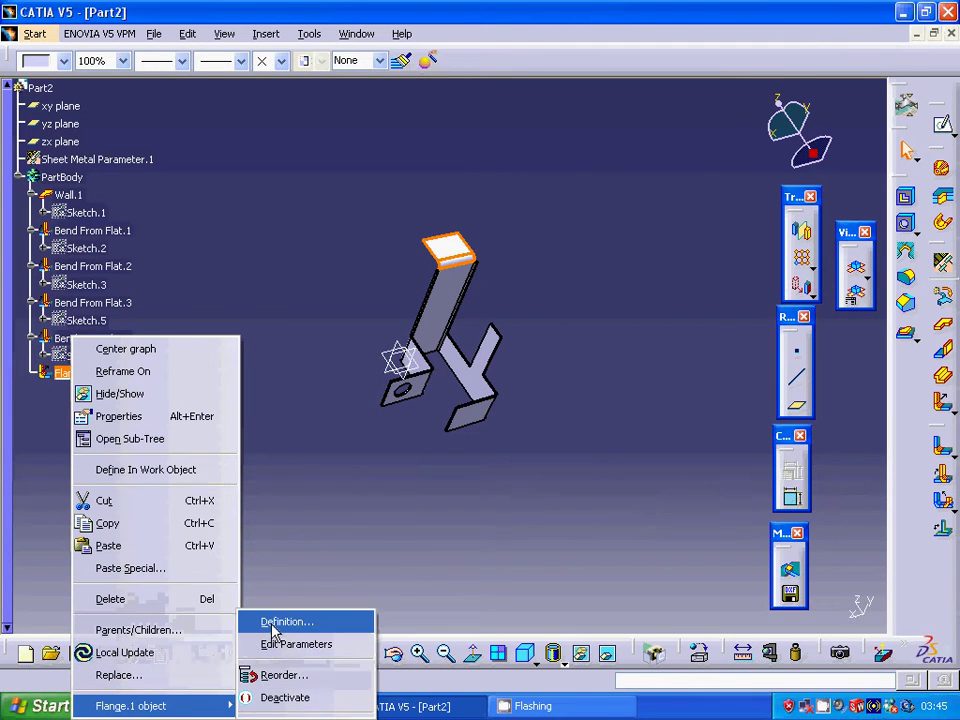
pyautogui.click(276, 623)
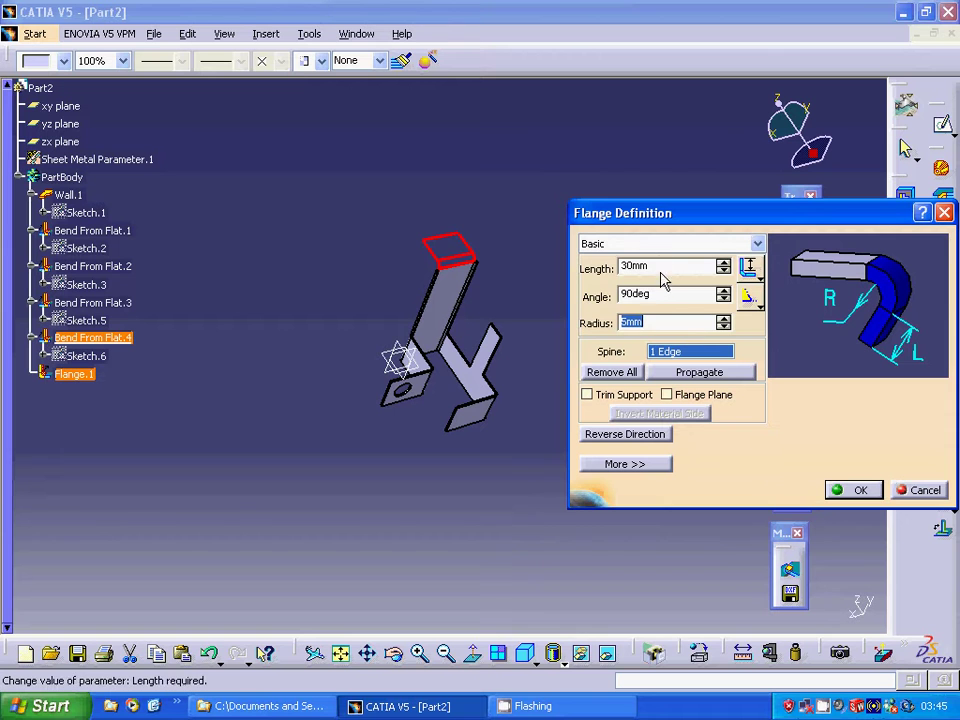
pyautogui.click(648, 267)
pyautogui.write('5')
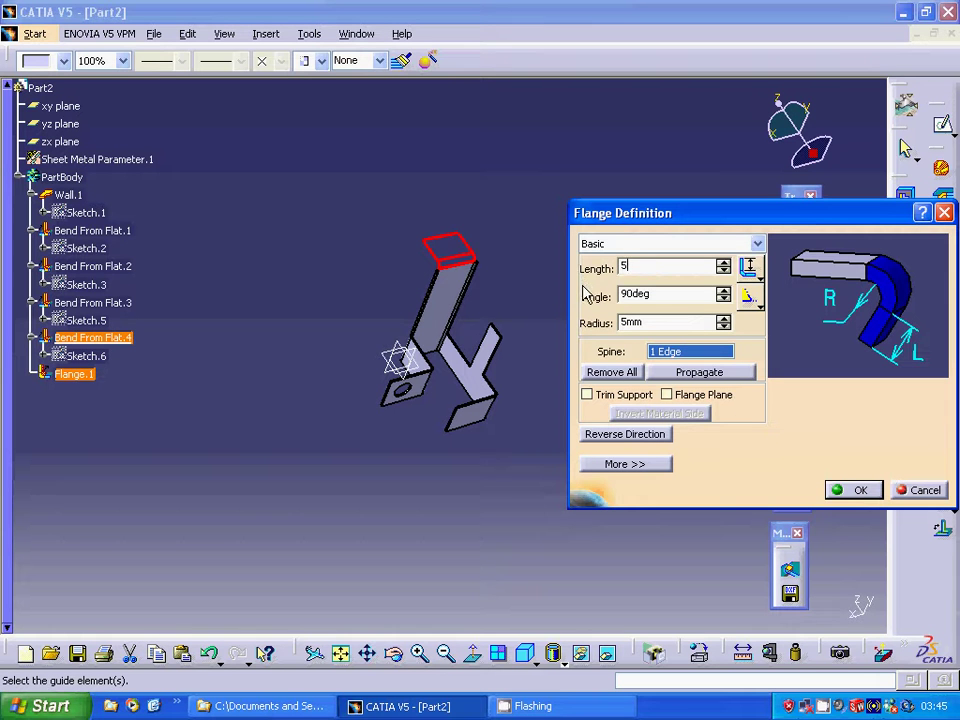
pyautogui.write('0')
pyautogui.click(859, 490)
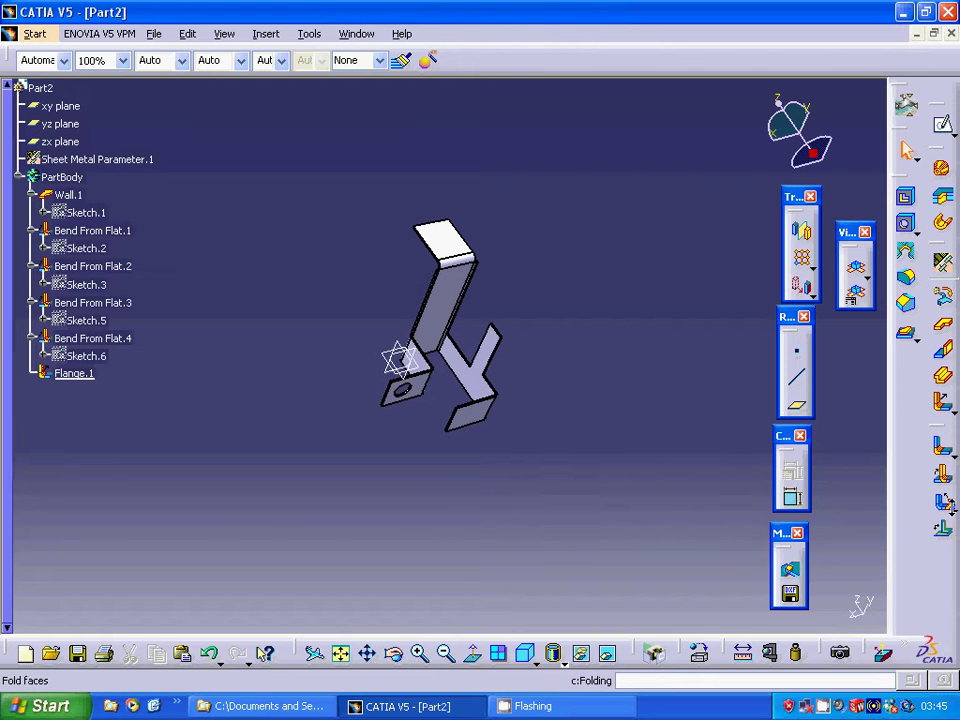
# Unfold the flange's bend face, using the tall arm's wall face as the fixed reference
pyautogui.click(943, 503)
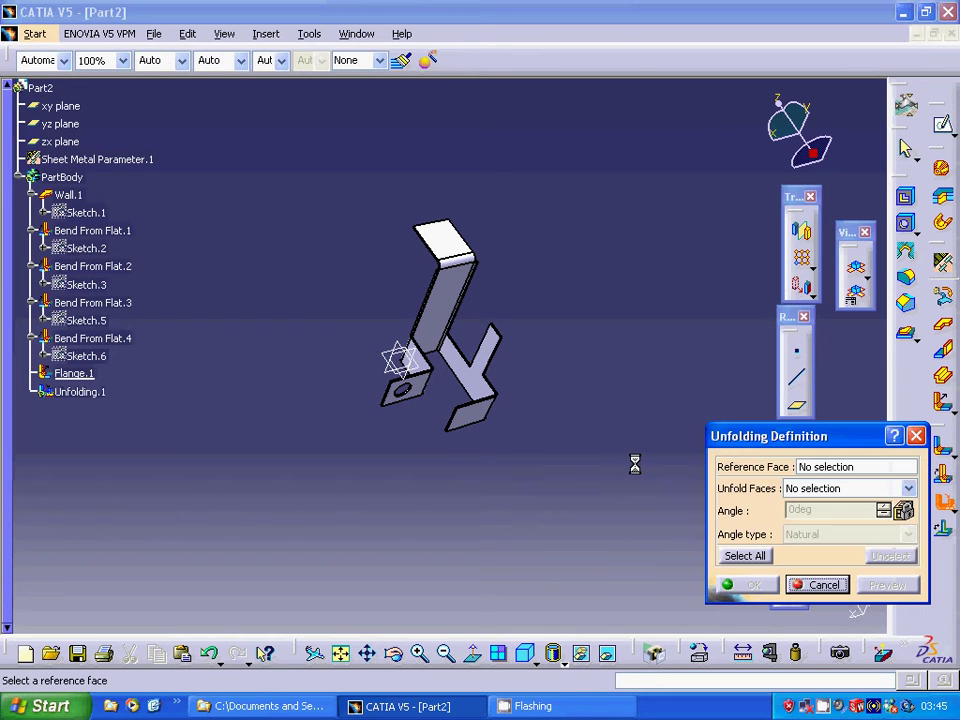
pyautogui.click(418, 293)
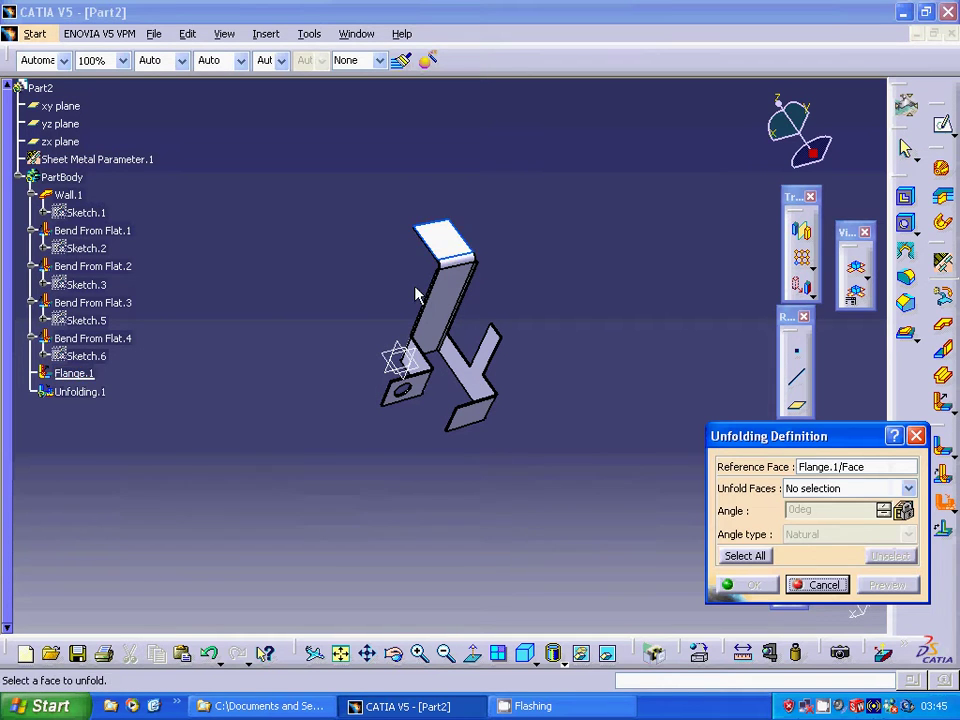
pyautogui.click(842, 464)
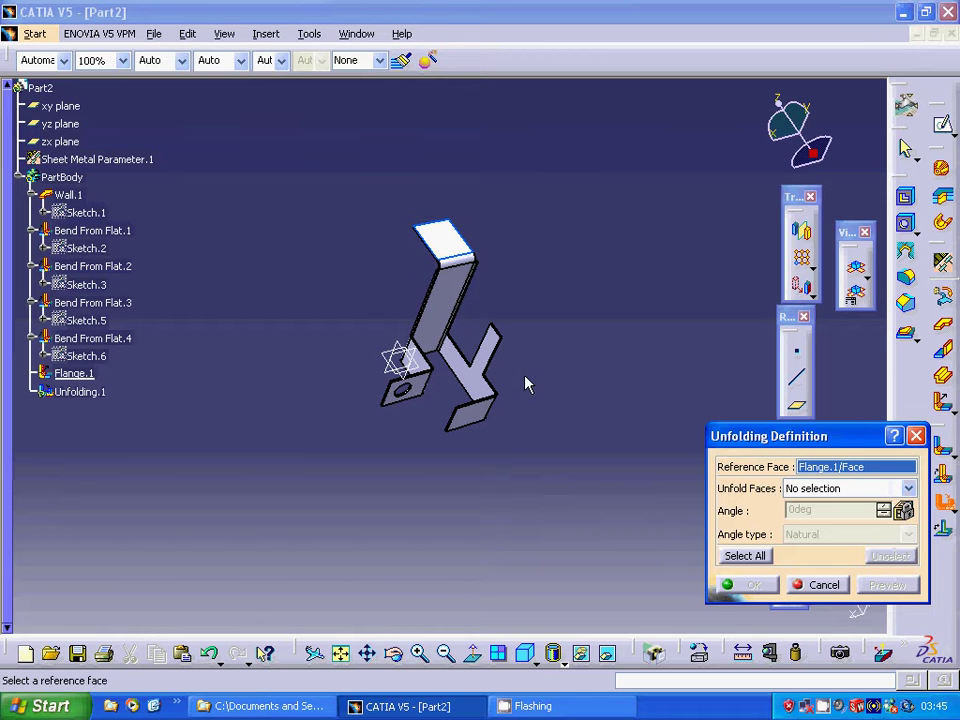
pyautogui.click(458, 312)
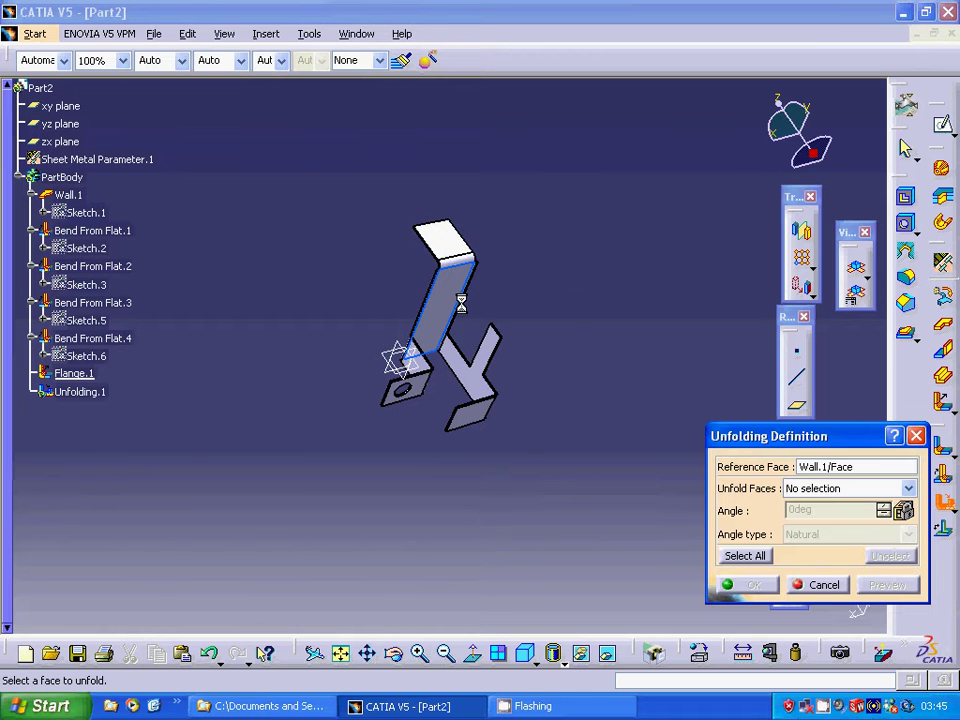
pyautogui.click(808, 490)
pyautogui.click(652, 441)
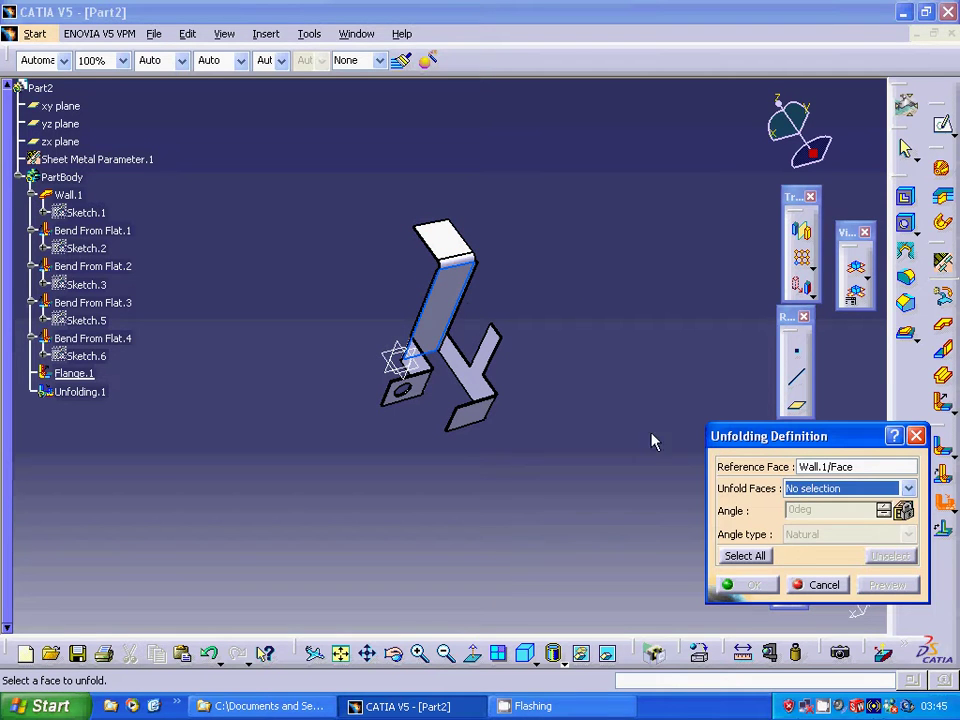
pyautogui.click(442, 263)
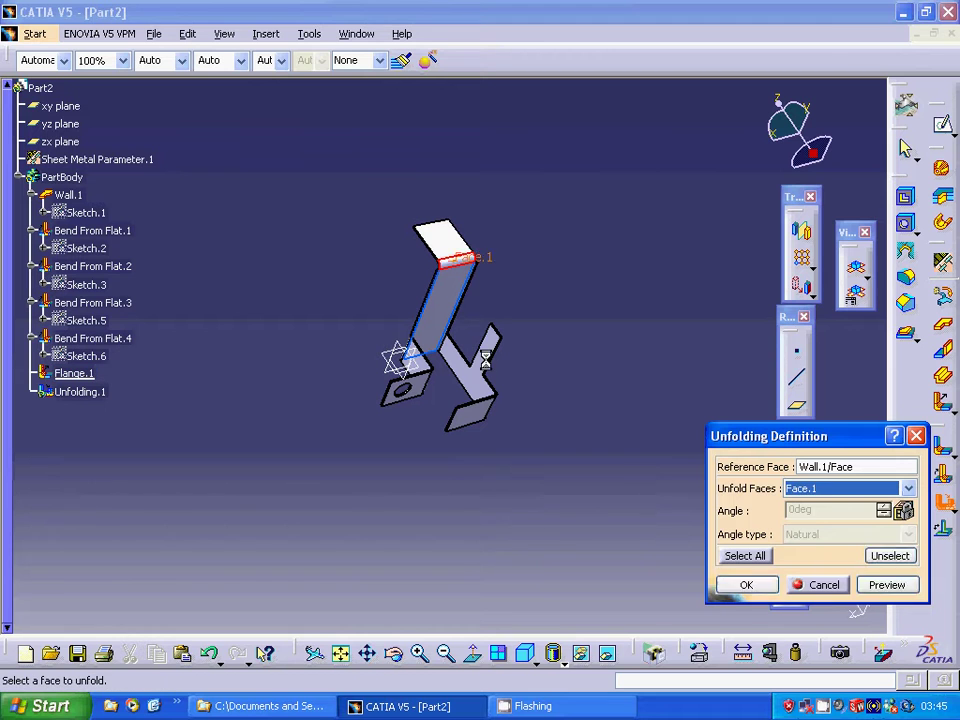
pyautogui.click(757, 586)
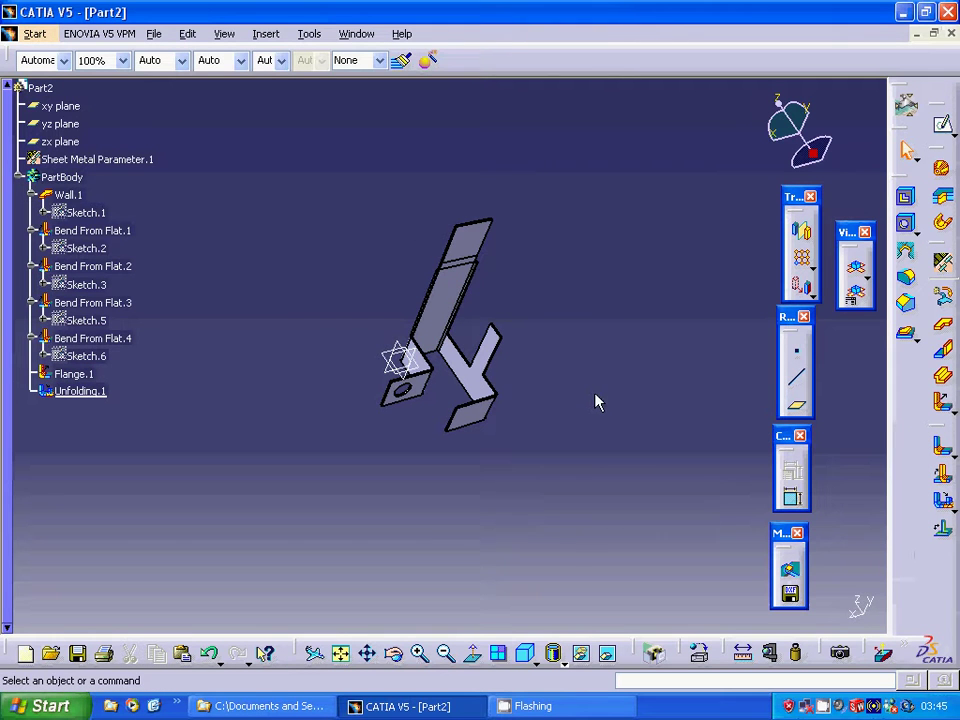
# Start a sketch on the unfolded flange's face and draw a rectangle 20 mm wide and 60 mm high across the bend
pyautogui.click(481, 254)
pyautogui.click(943, 124)
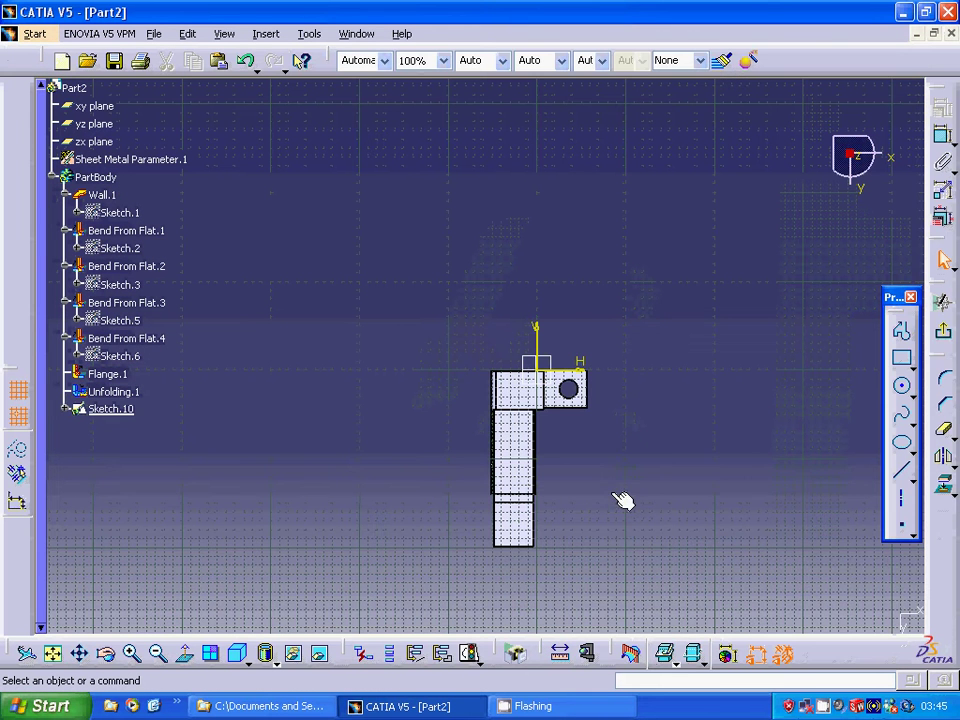
pyautogui.click(899, 366)
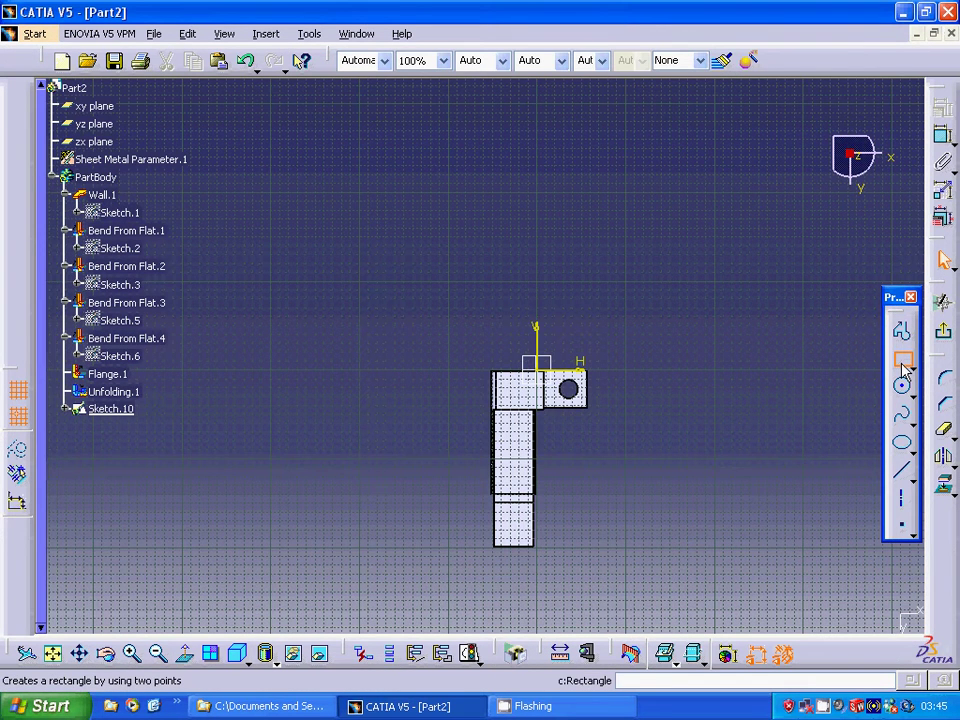
pyautogui.click(903, 362)
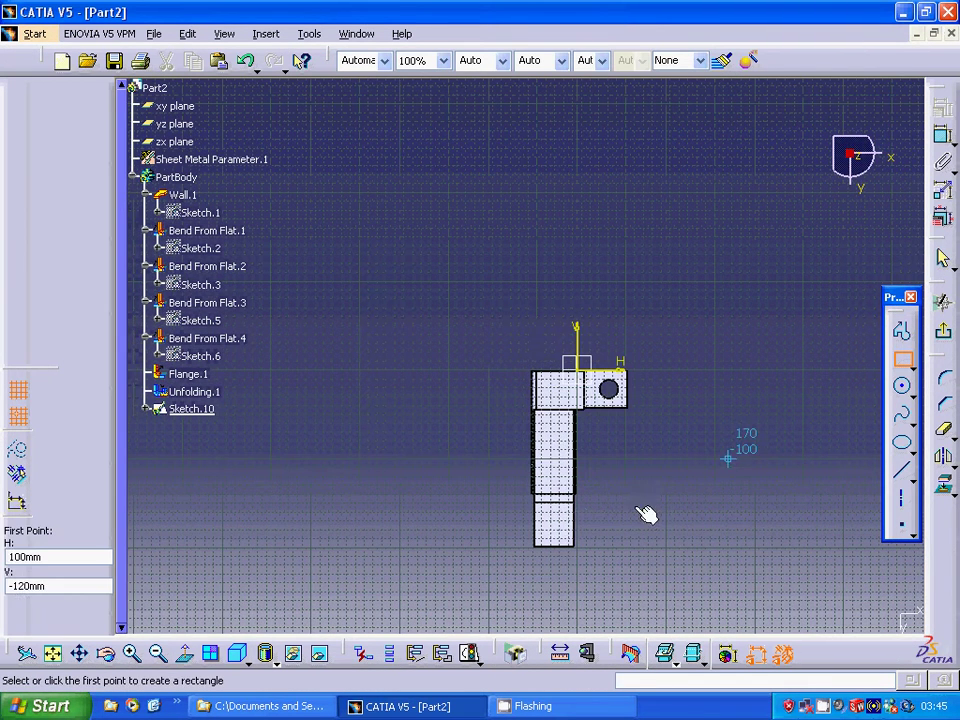
pyautogui.click(561, 522)
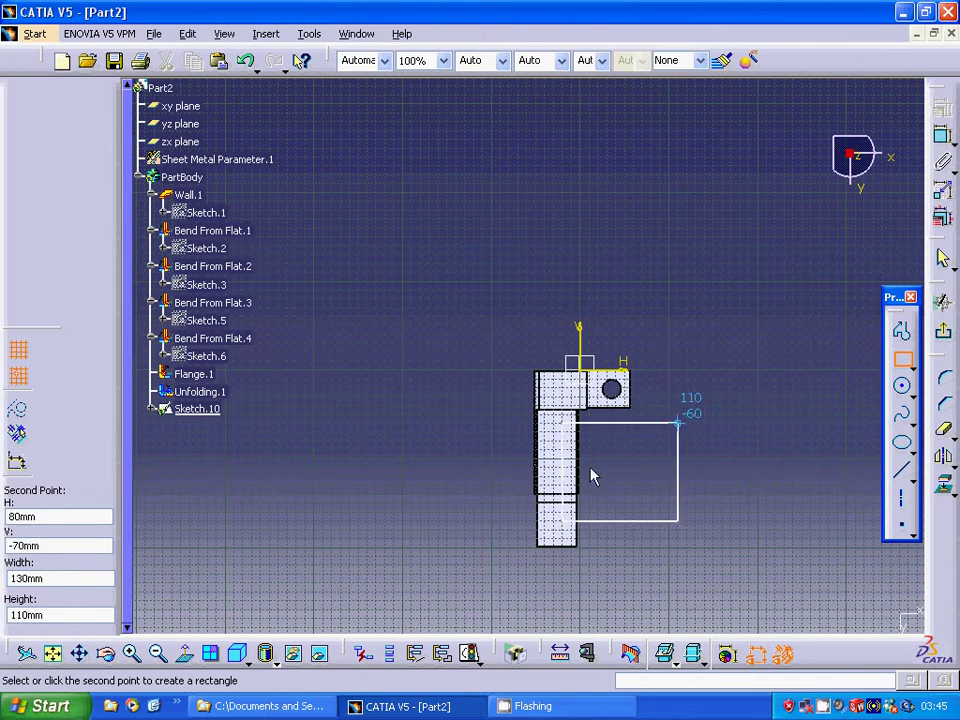
pyautogui.click(545, 470)
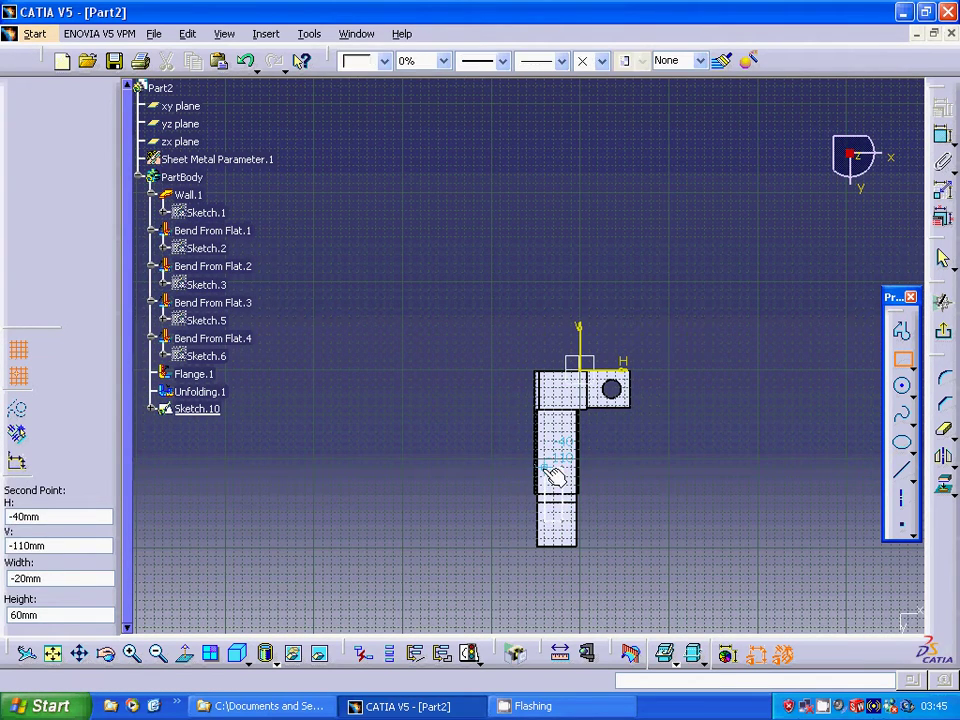
# Draw a circle as wide as the rectangle at the middle of each short side, centred at (-30, -110) and (-30, -170) mm
pyautogui.click(901, 385)
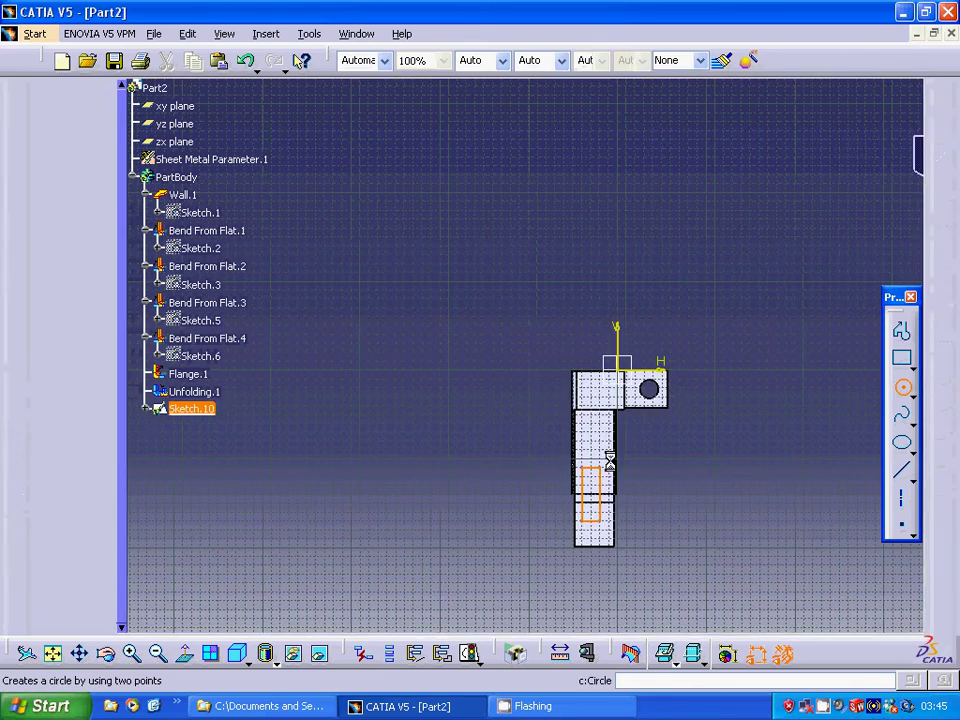
pyautogui.click(552, 464)
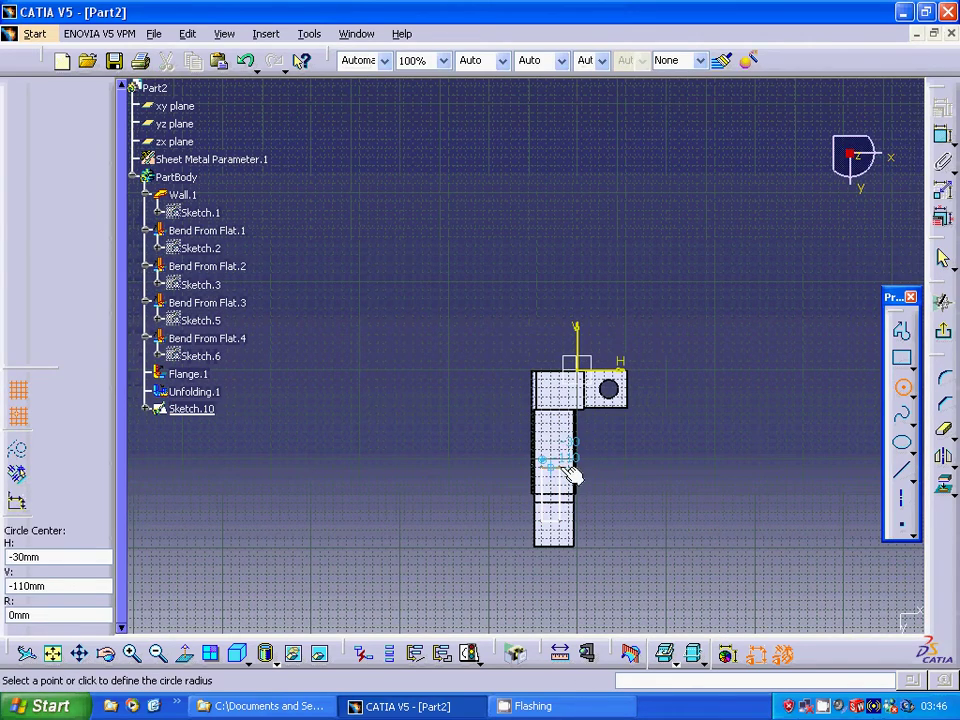
pyautogui.click(570, 472)
pyautogui.click(901, 386)
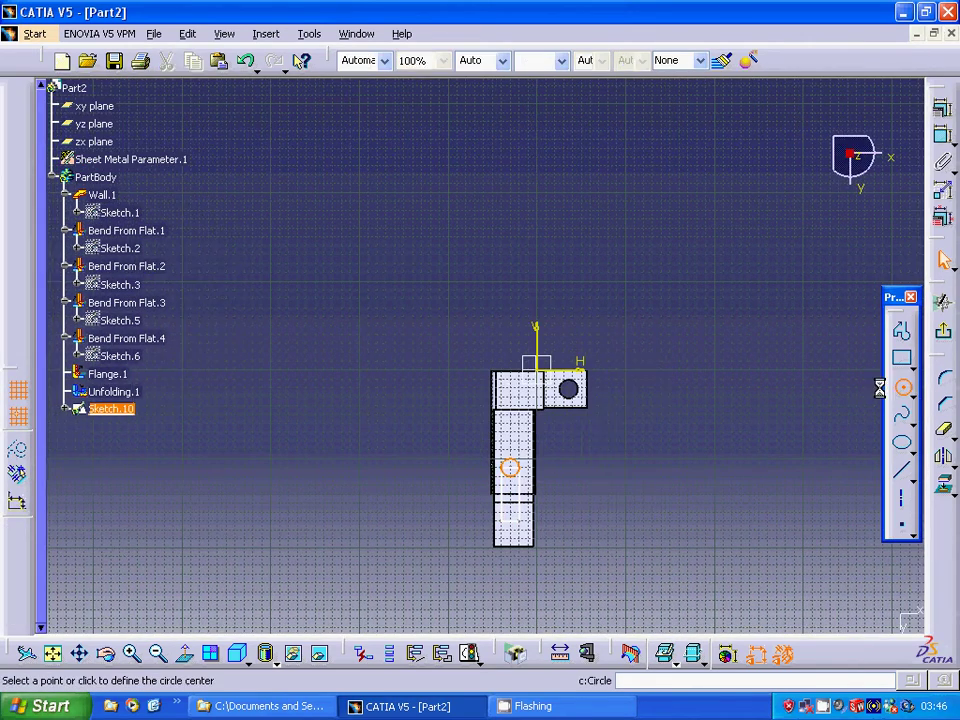
pyautogui.click(555, 521)
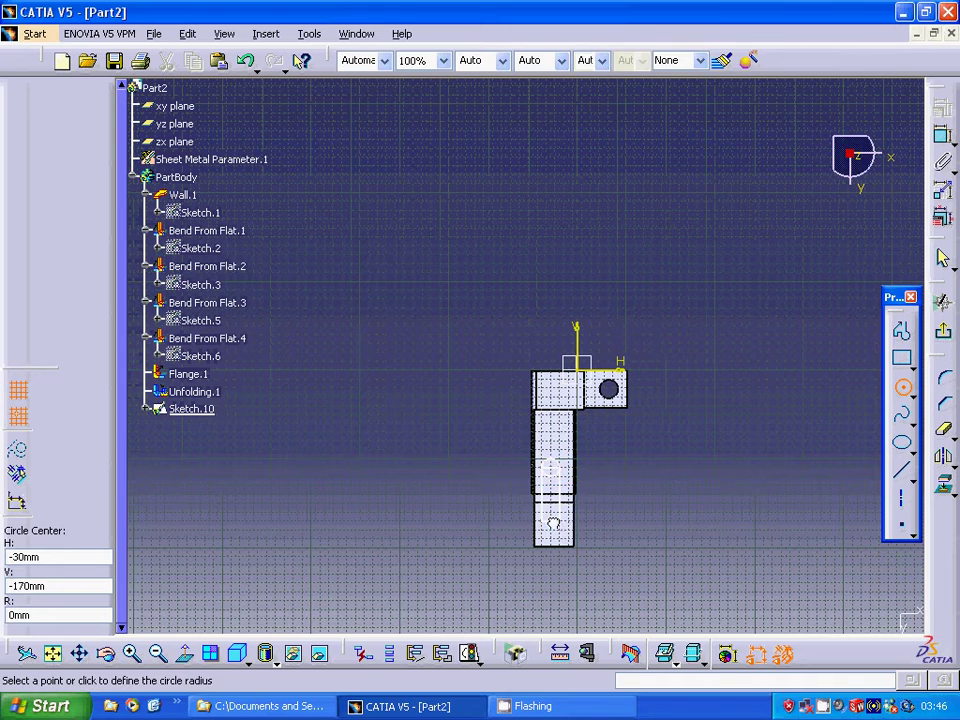
pyautogui.click(572, 530)
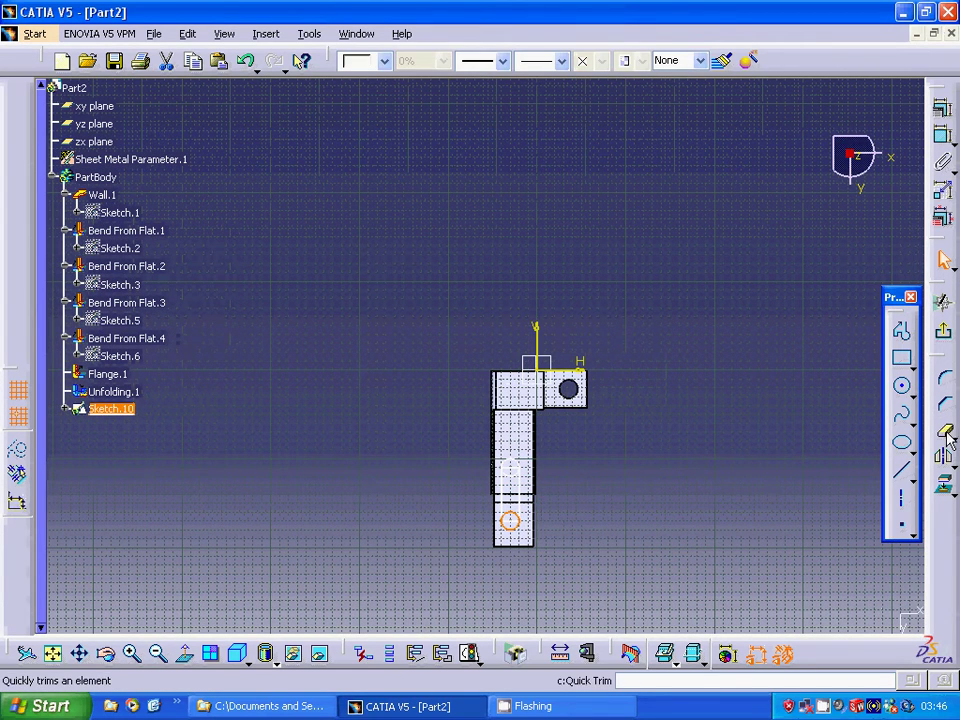
# Quick-trim the inner arcs of both circles and the rectangle's short sides to leave one closed slot outline, and leave the sketch
pyautogui.click(947, 432)
pyautogui.click(514, 513)
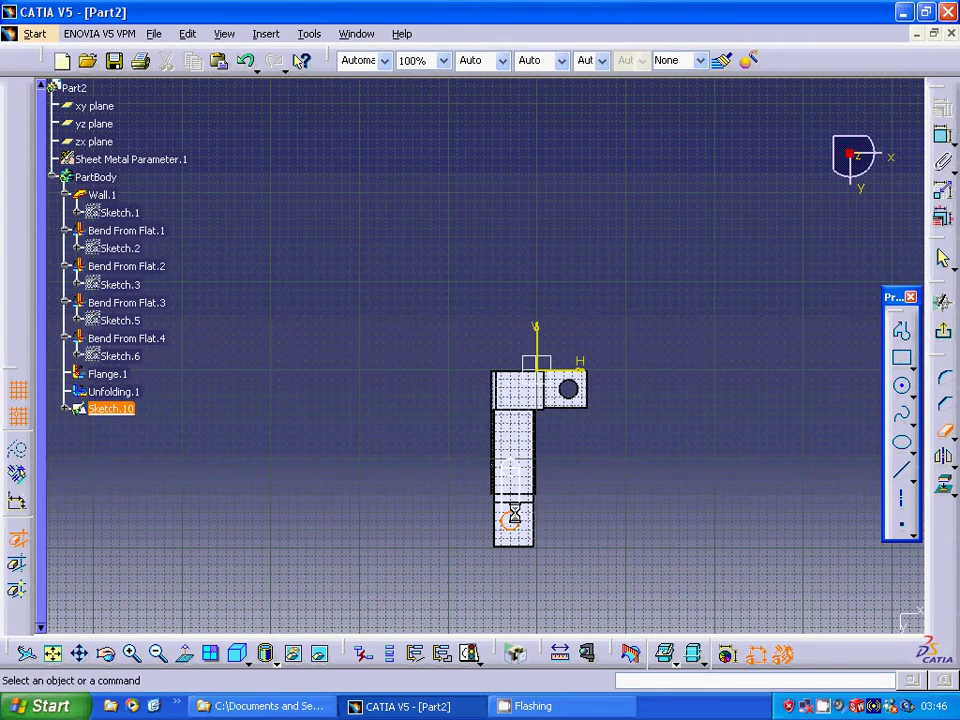
pyautogui.click(945, 431)
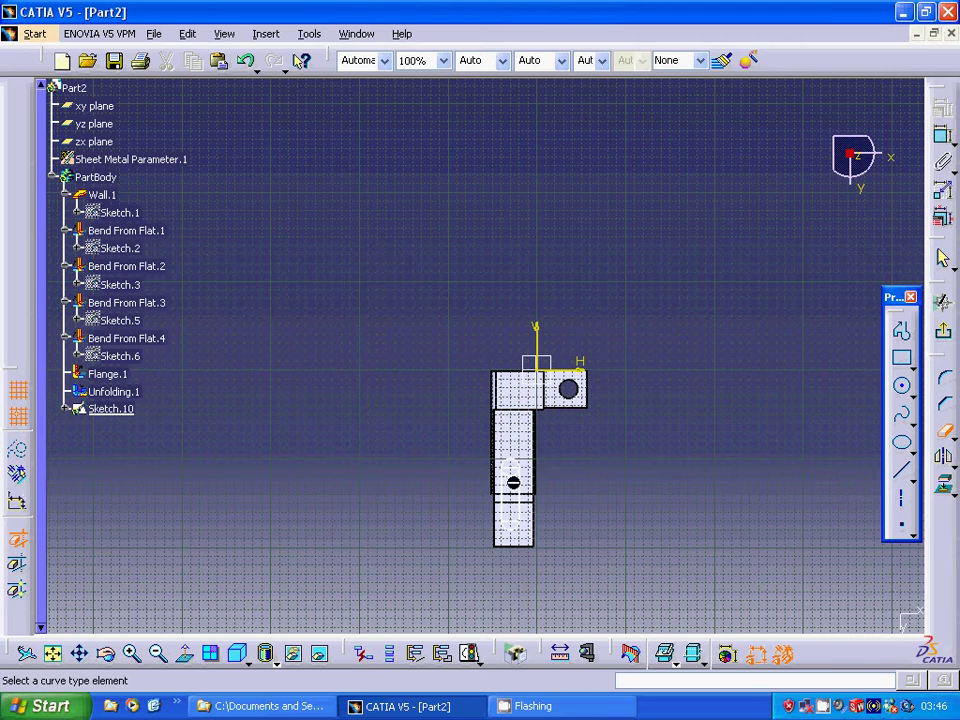
pyautogui.click(510, 470)
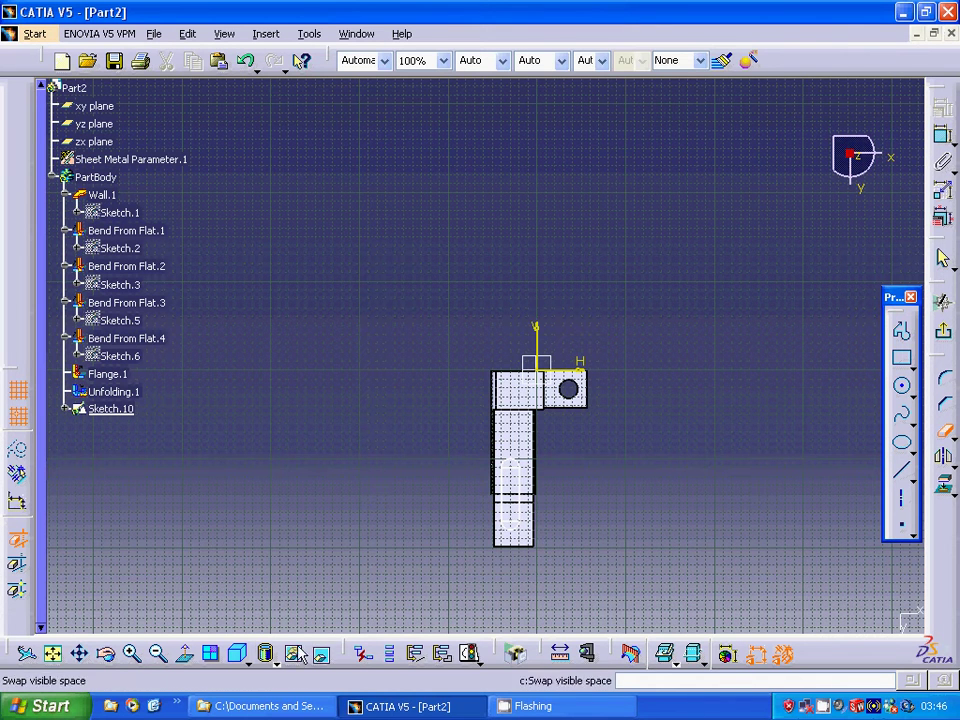
pyautogui.click(132, 655)
pyautogui.click(132, 655)
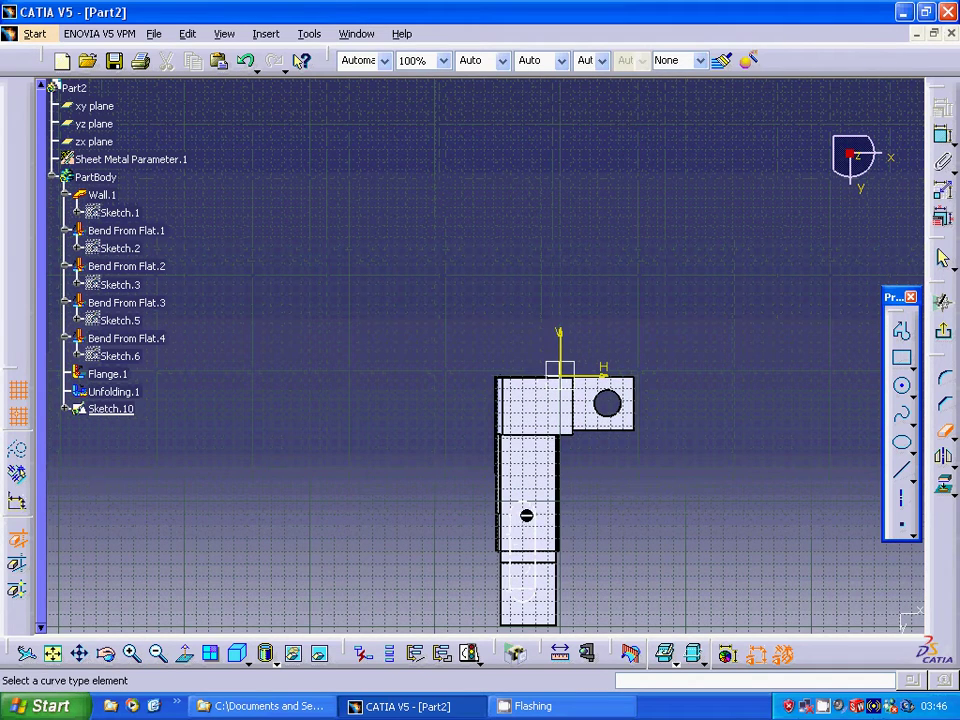
pyautogui.click(948, 432)
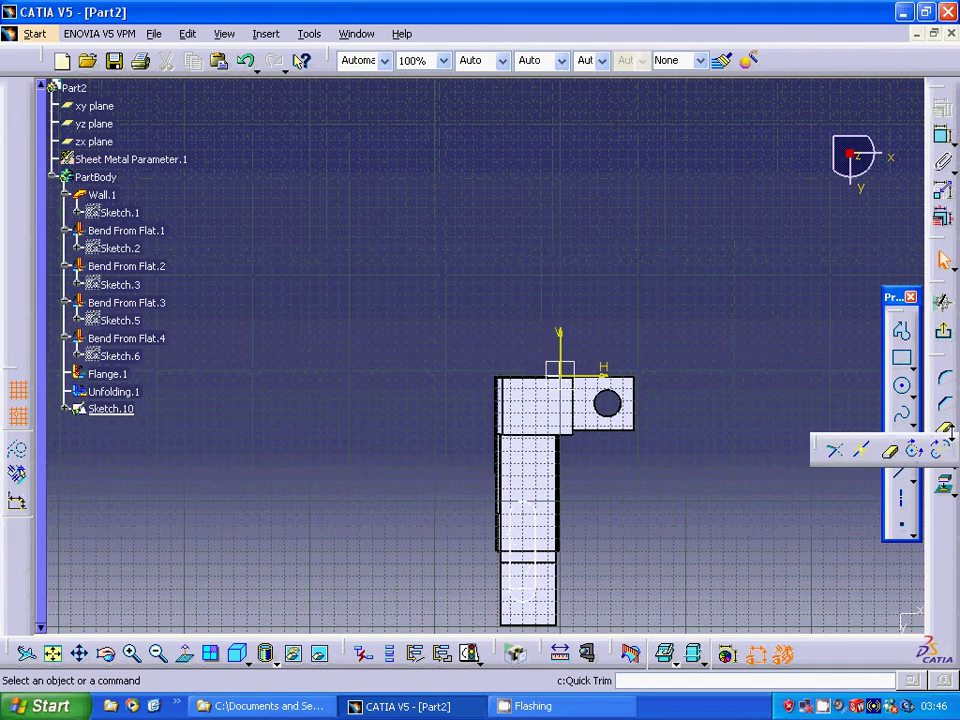
pyautogui.click(890, 451)
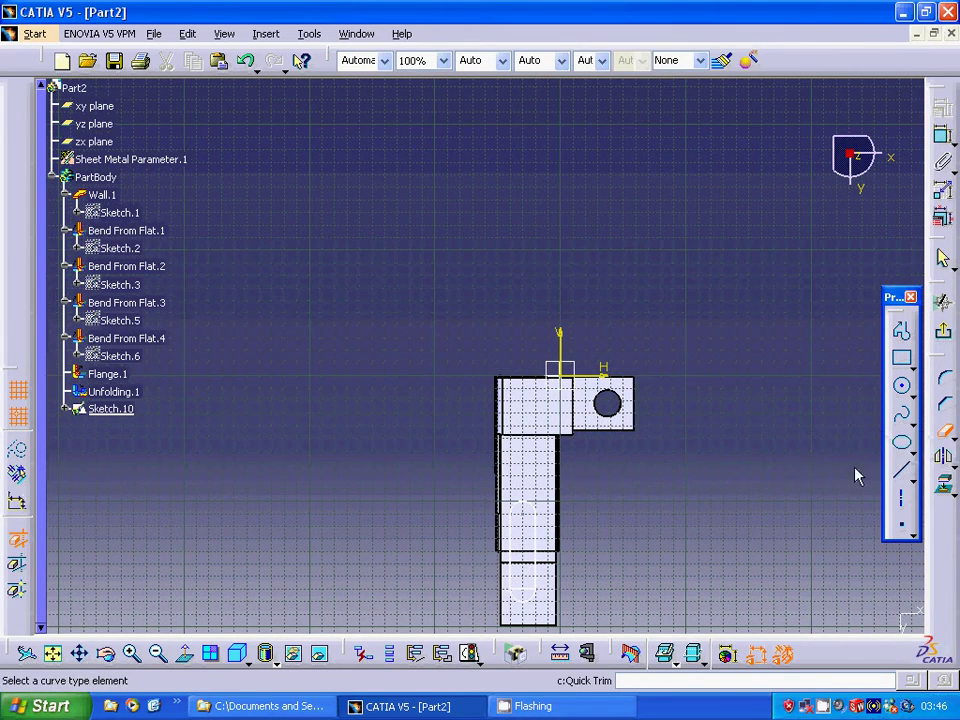
pyautogui.click(528, 597)
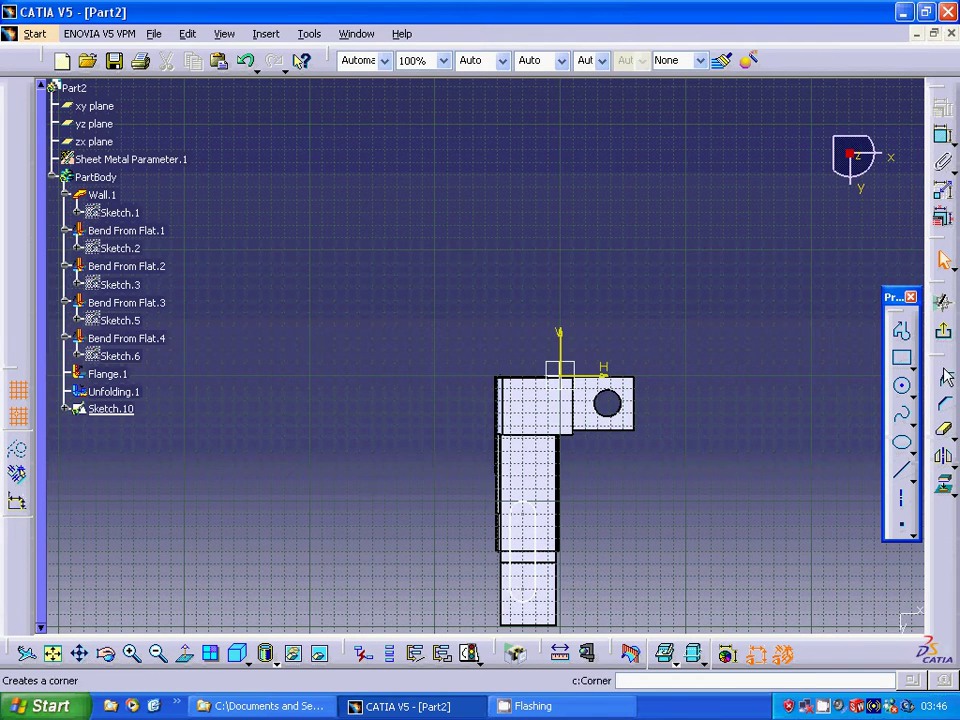
pyautogui.click(943, 259)
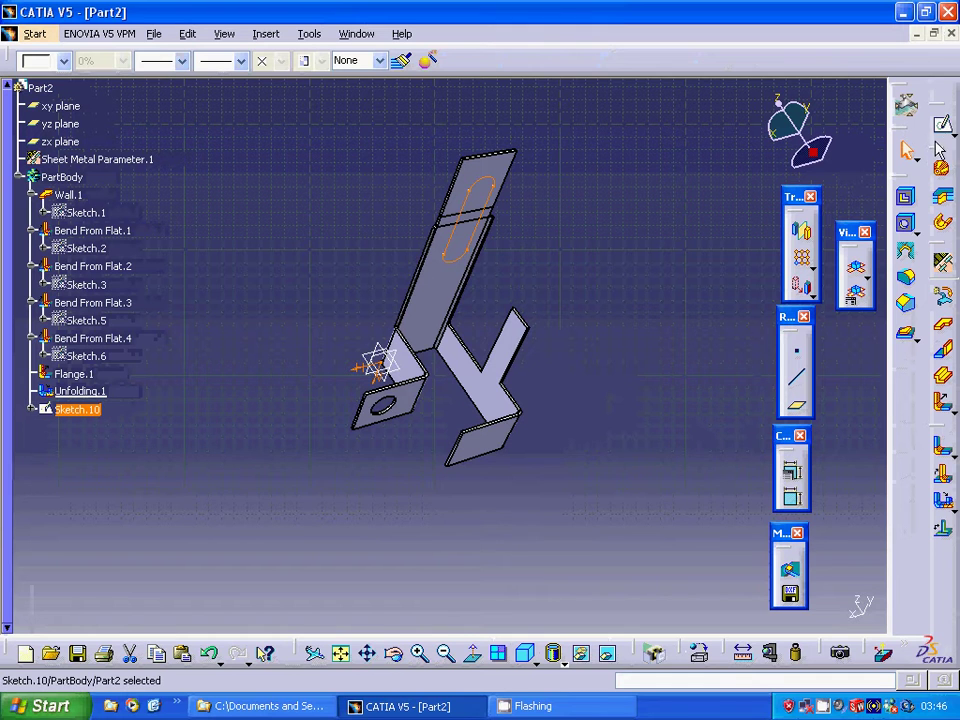
# Cut the slot through the unfolded flange and tall arm as a sheetmetal standard cutout with the end limit Up to last
pyautogui.click(907, 200)
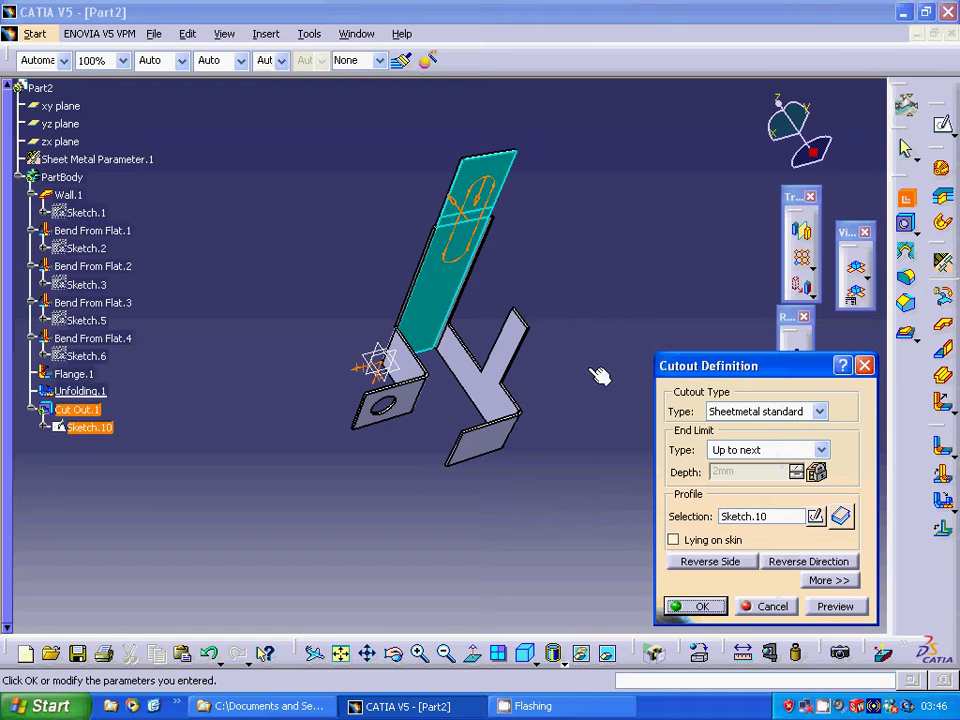
pyautogui.click(805, 452)
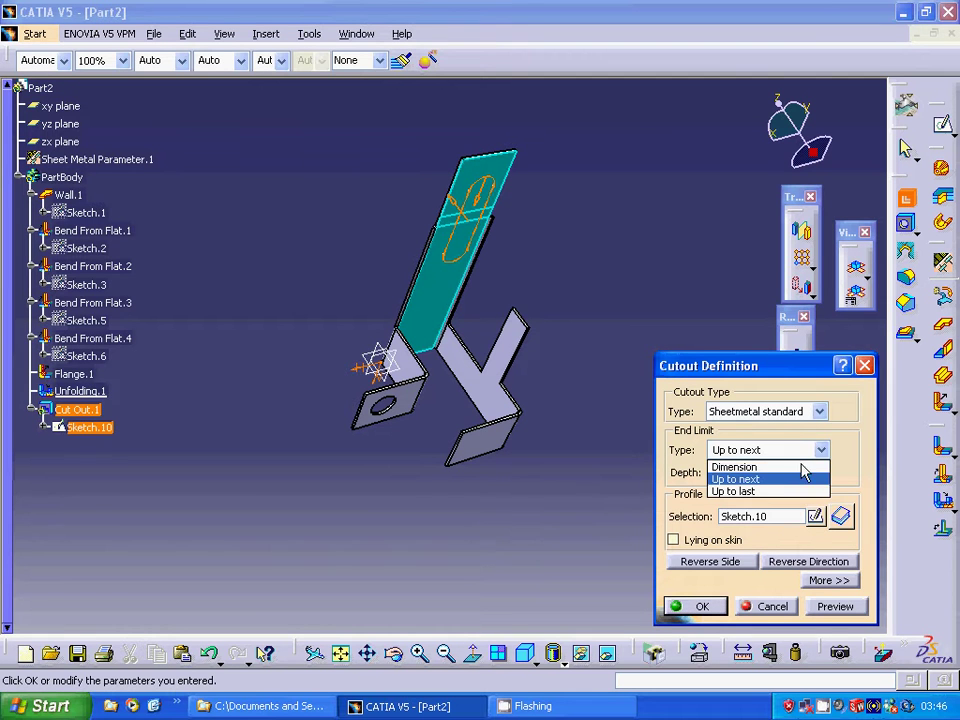
pyautogui.click(764, 492)
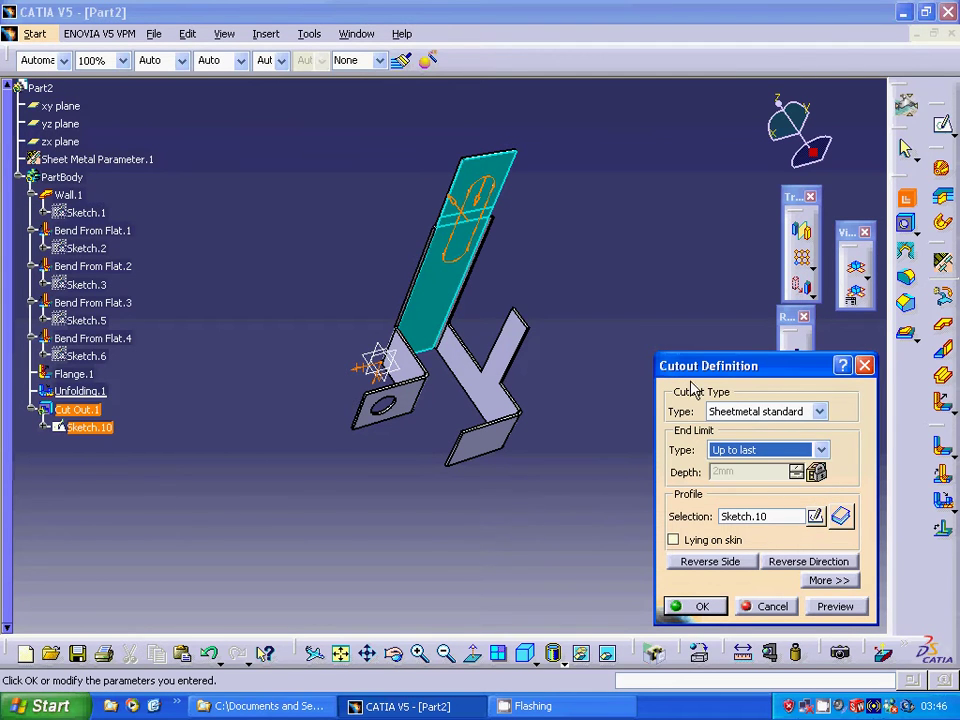
pyautogui.click(702, 607)
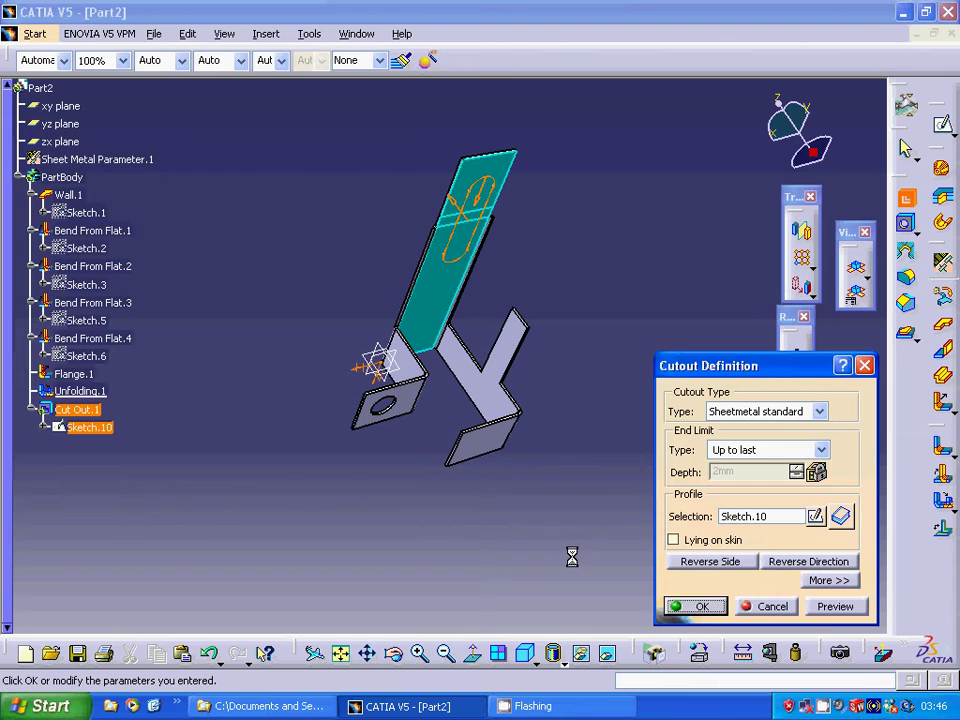
pyautogui.click(616, 531)
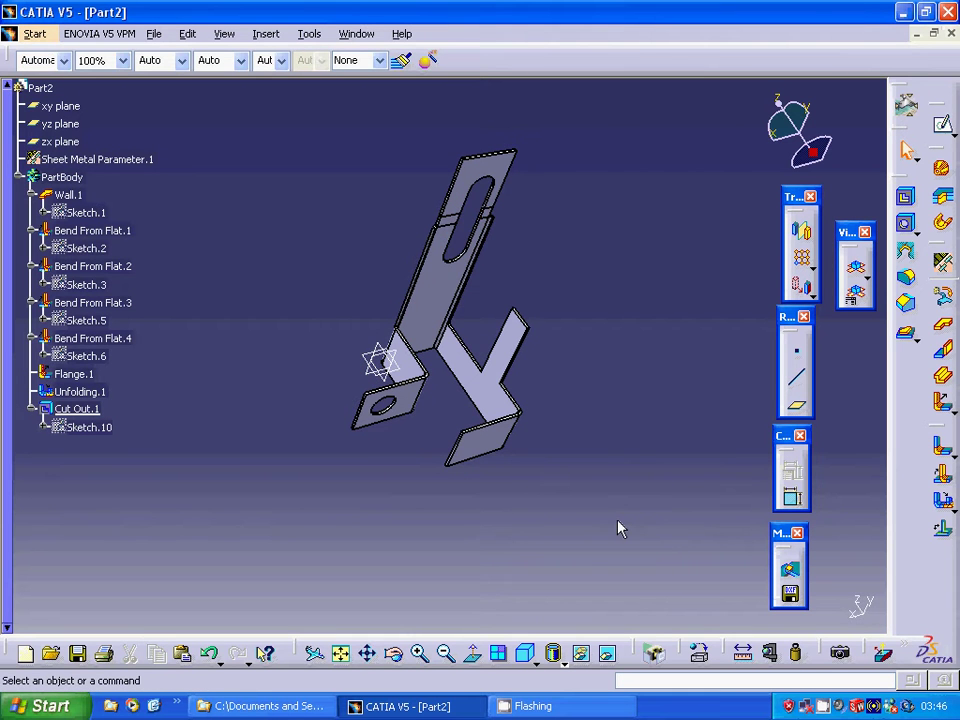
# Fold the flange back at its natural angle, using the tall arm's wall face as reference and both bend faces beside the slot as fold faces
pyautogui.click(941, 502)
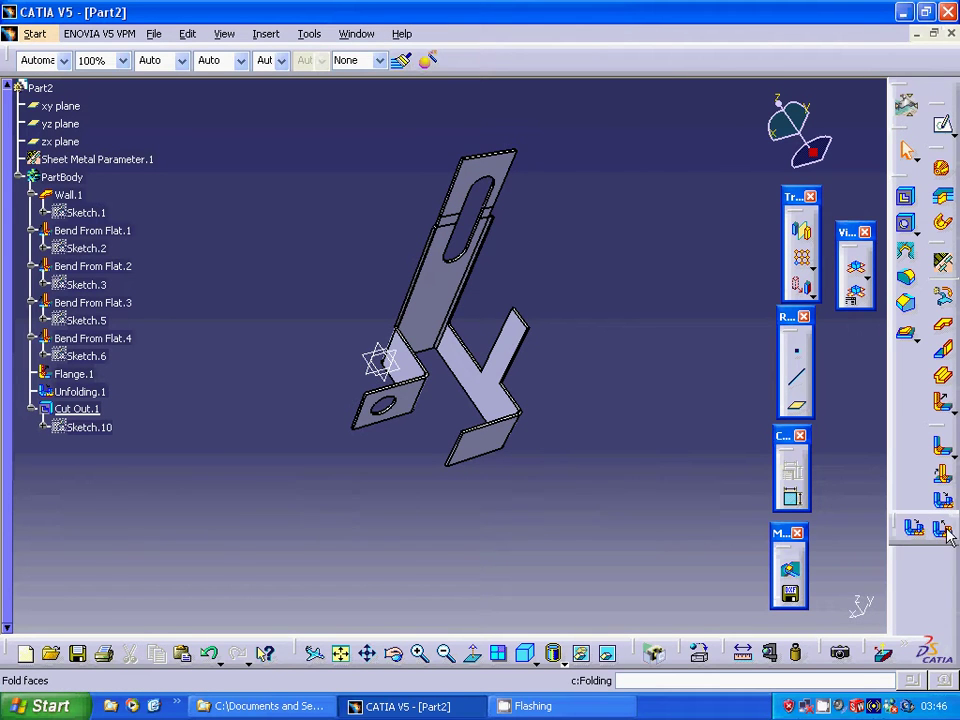
pyautogui.click(942, 530)
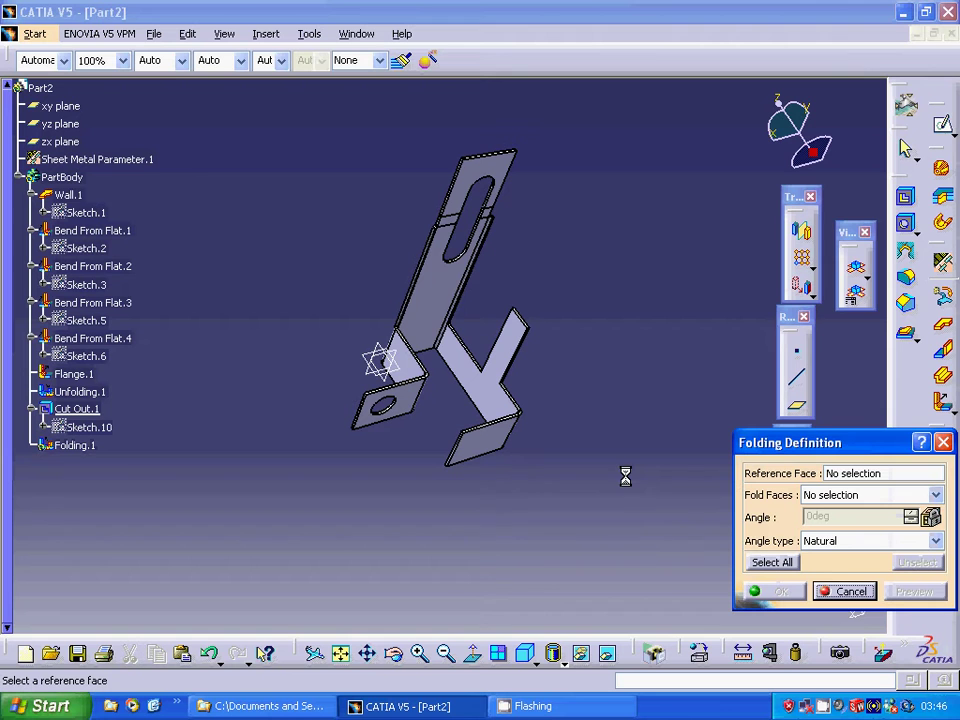
pyautogui.click(437, 300)
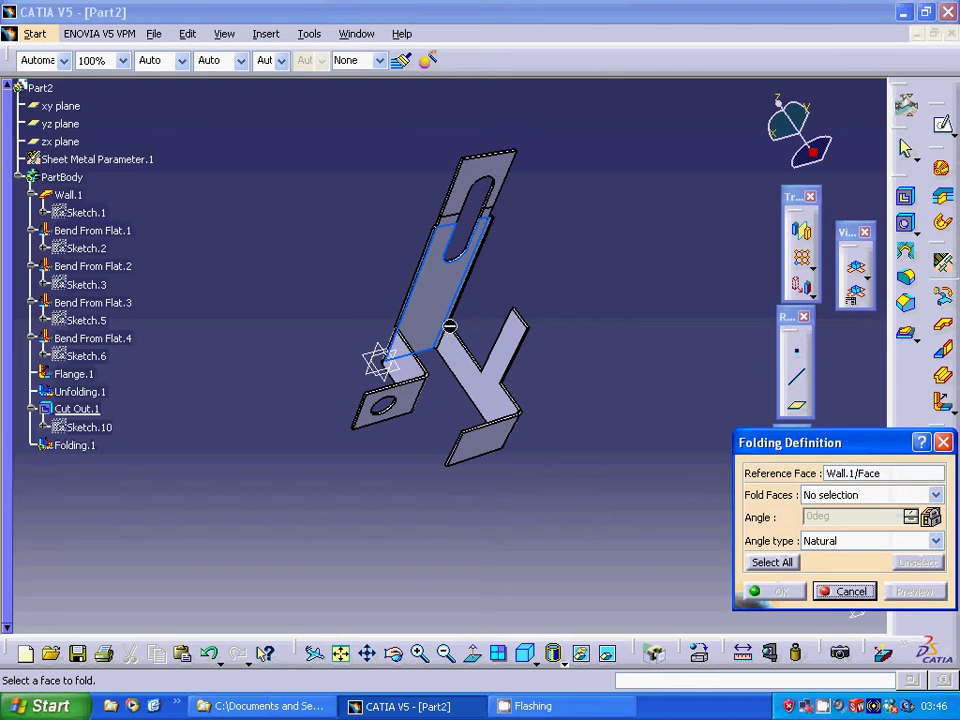
pyautogui.click(838, 495)
pyautogui.click(822, 509)
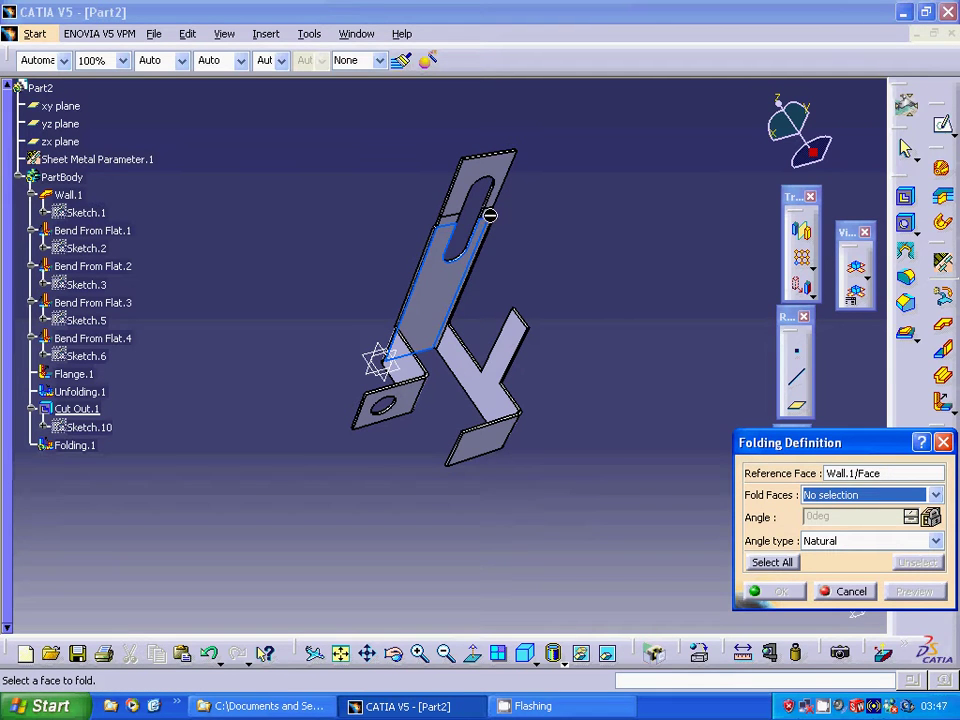
pyautogui.click(420, 653)
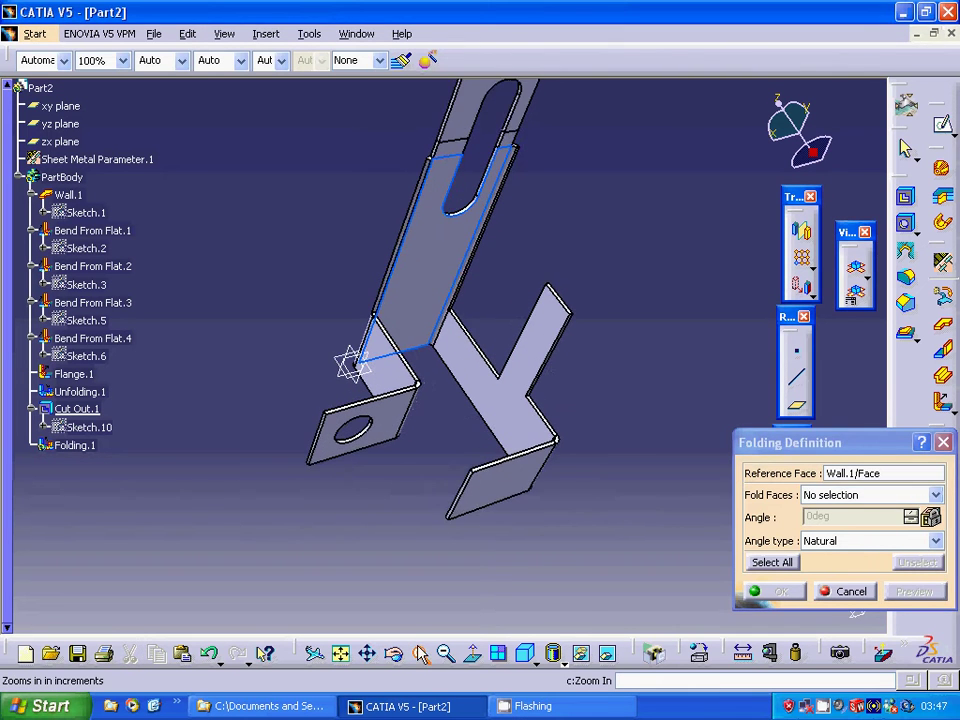
pyautogui.moveTo(429, 471); pyautogui.dragTo(379, 632, button='middle')
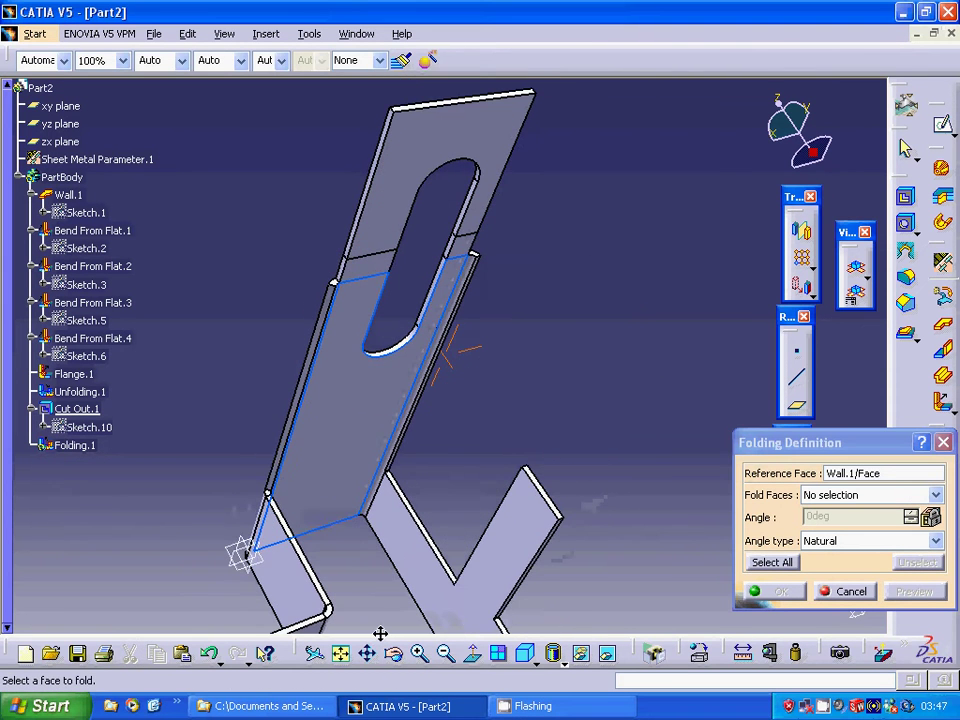
pyautogui.click(378, 272)
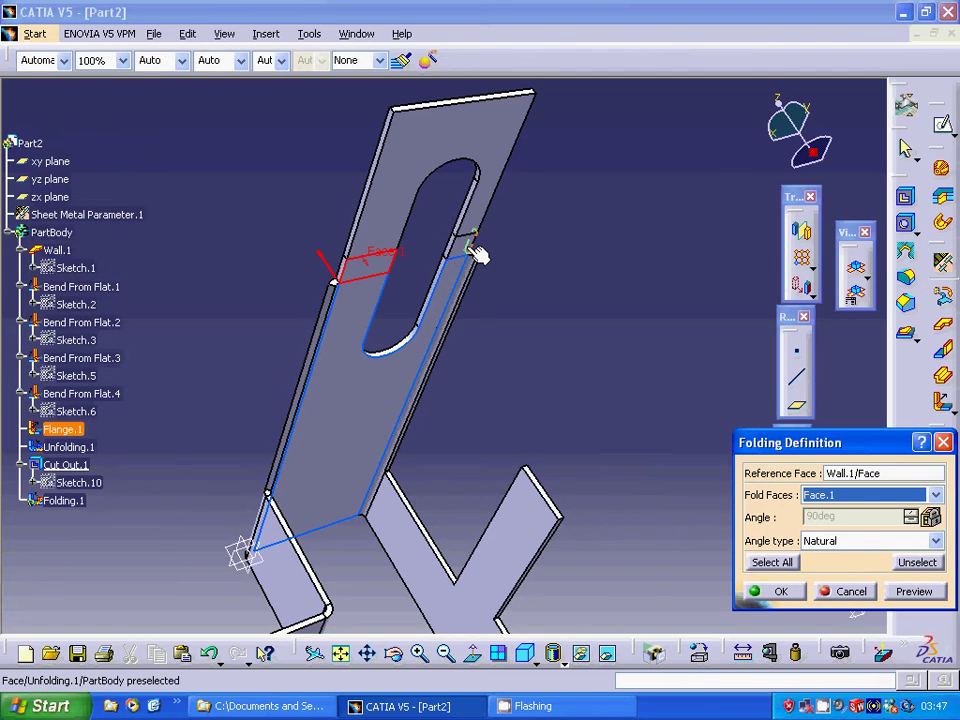
pyautogui.click(476, 252)
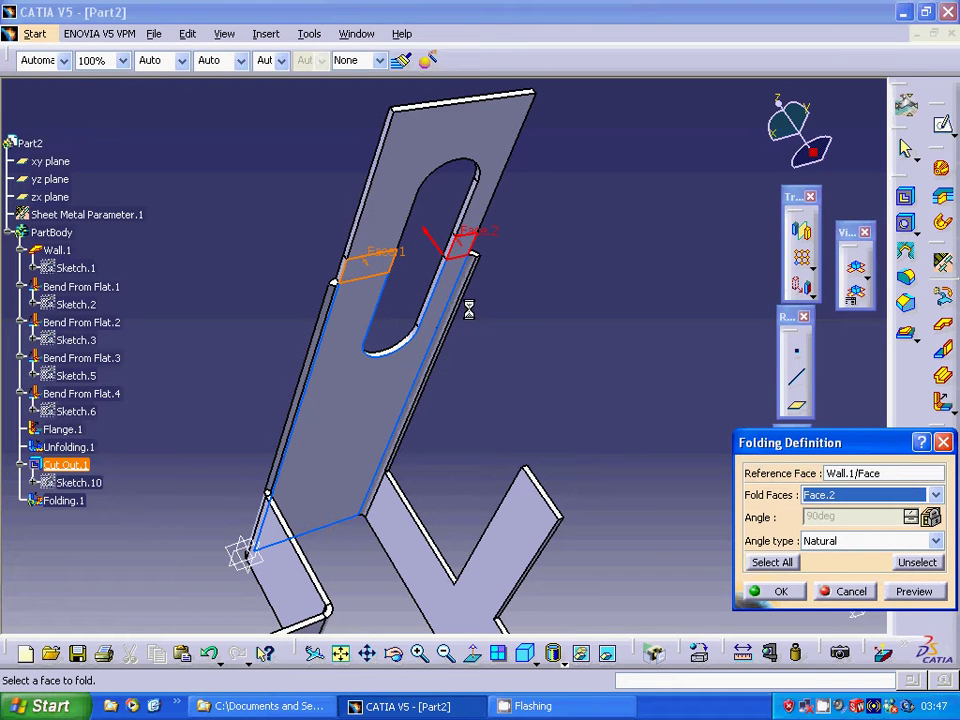
pyautogui.click(937, 497)
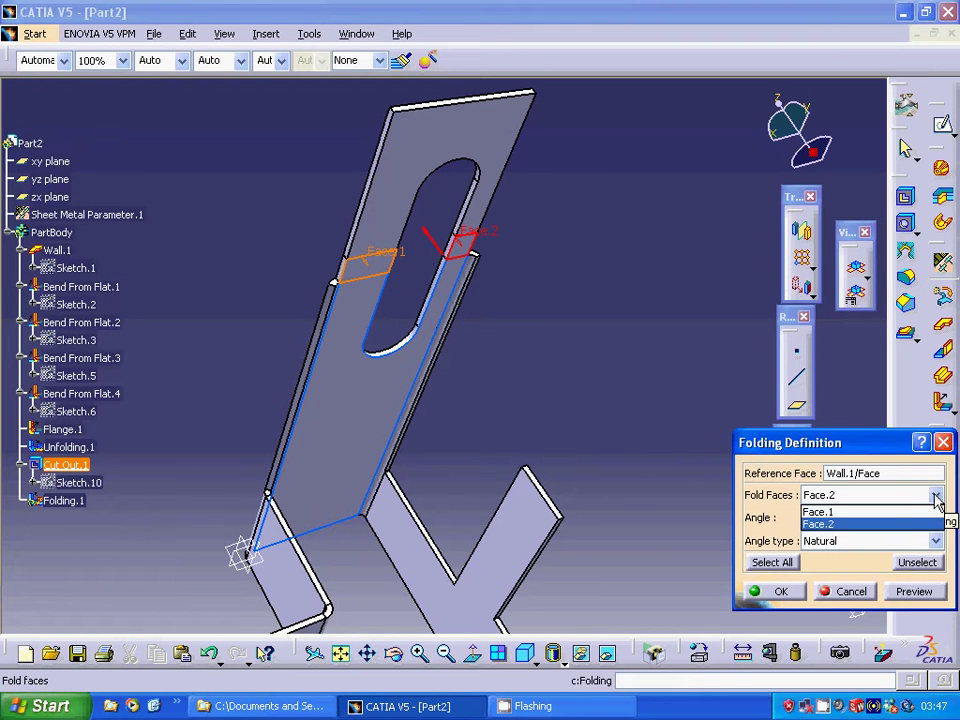
pyautogui.click(688, 470)
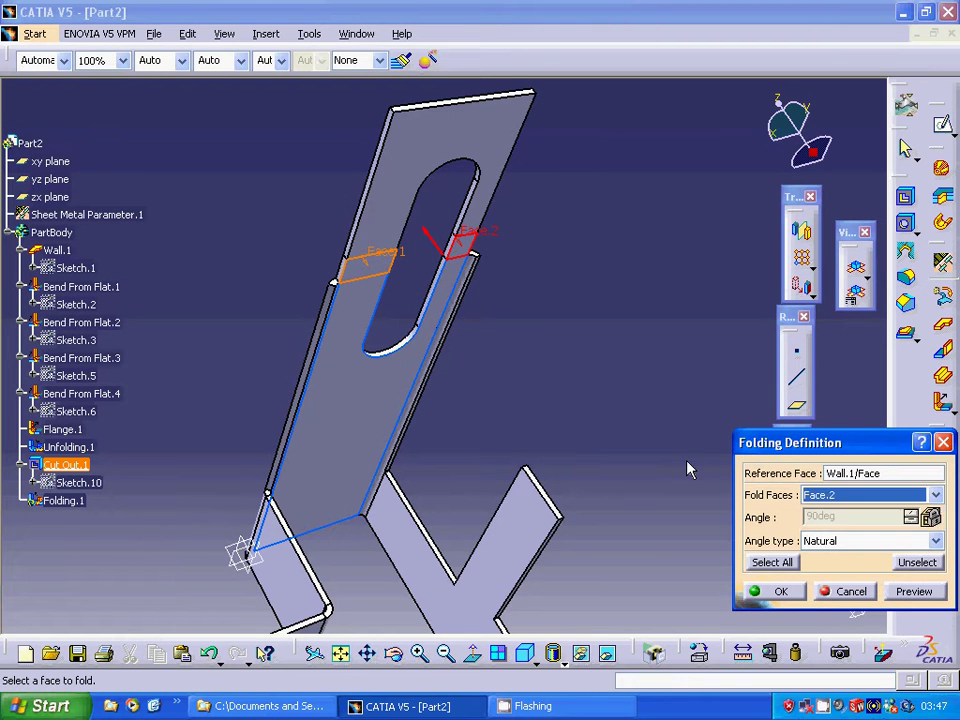
pyautogui.click(912, 590)
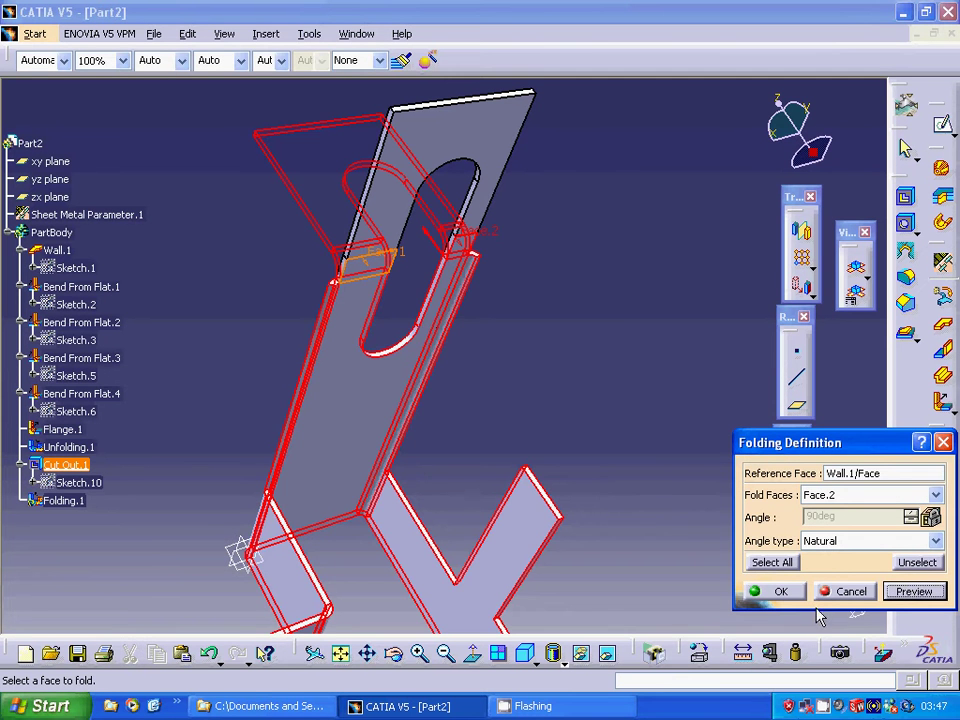
pyautogui.click(779, 591)
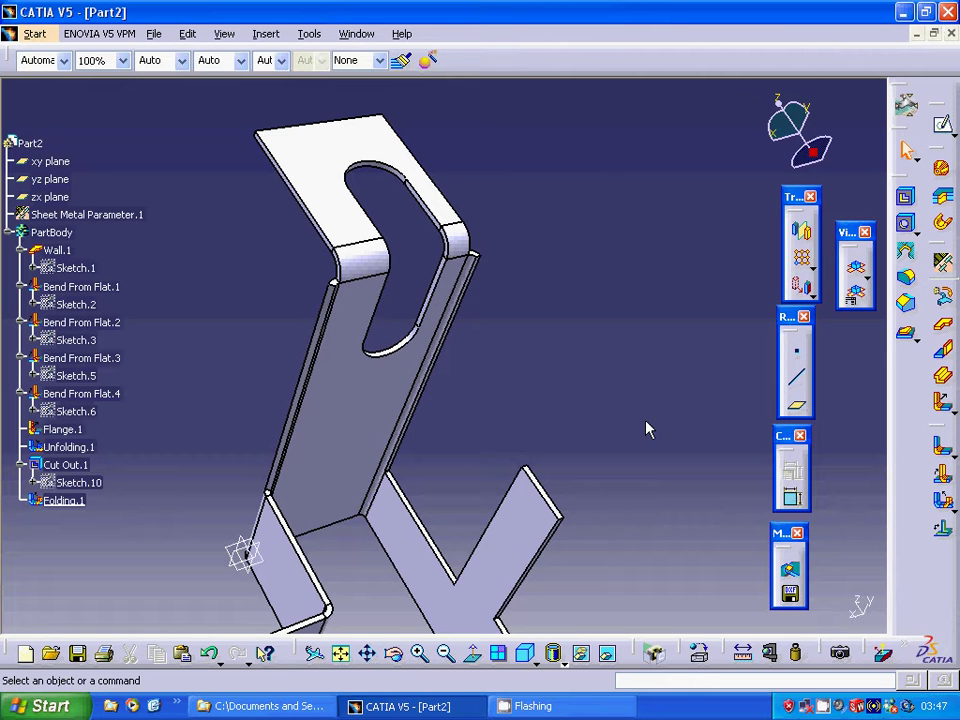
# Open the first flat bend's definition, examine its bend line, fixed point and bending direction on the flat wall, and cancel
pyautogui.moveTo(646, 430); pyautogui.dragTo(617, 480, button='middle')
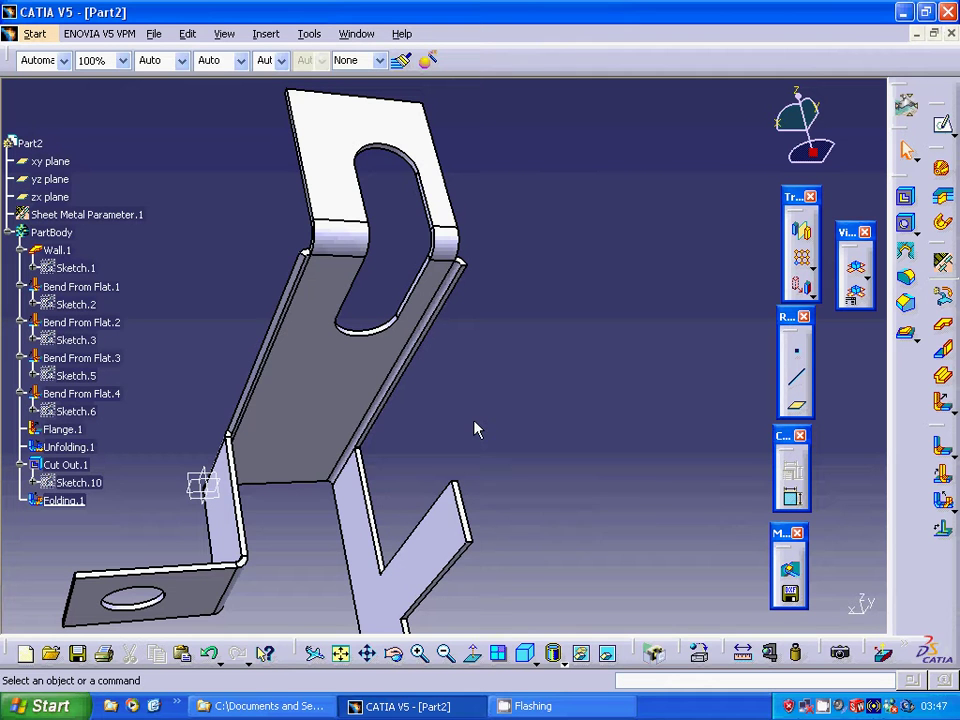
pyautogui.rightClick(92, 287)
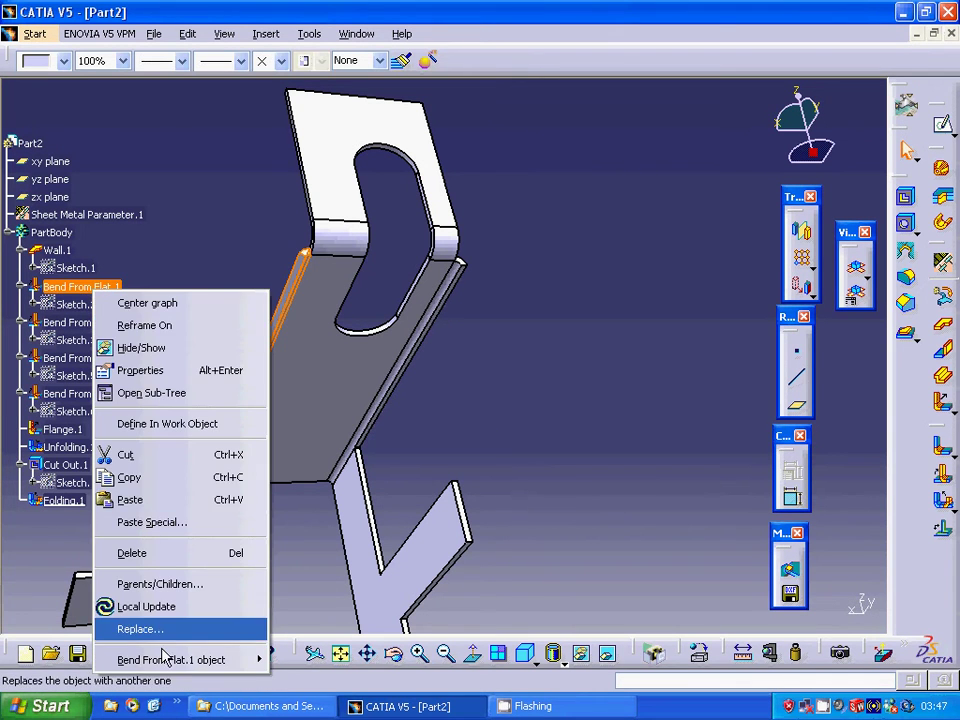
pyautogui.moveTo(165, 655)
pyautogui.click(315, 576)
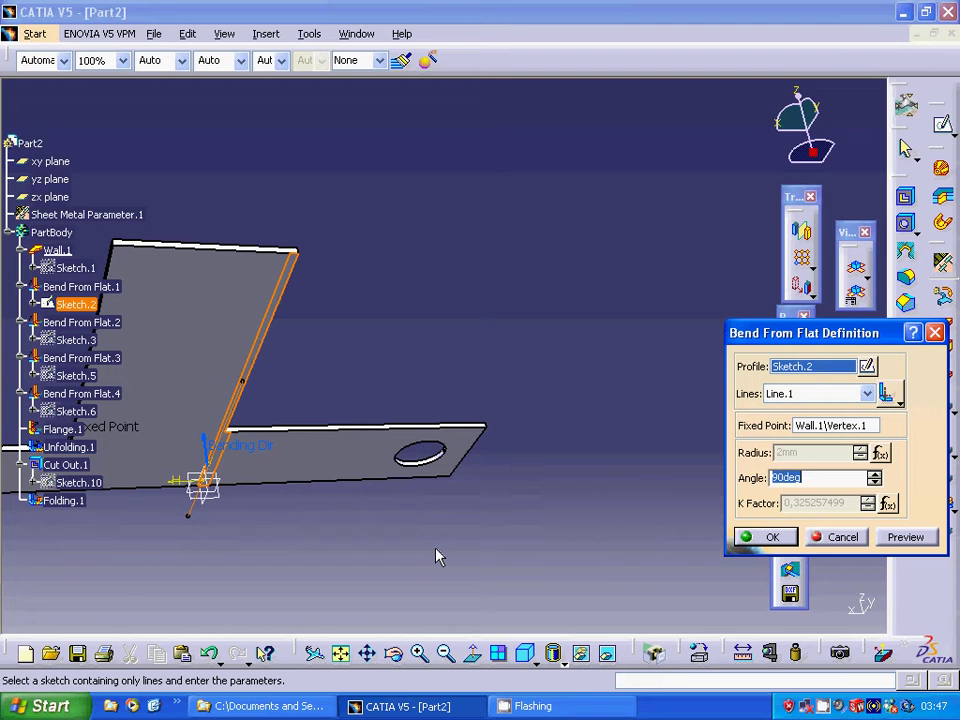
pyautogui.moveTo(465, 345)
pyautogui.mouseDown(button='middle')
pyautogui.moveTo(386, 459)
pyautogui.moveTo(401, 507)
pyautogui.moveTo(512, 510)
pyautogui.moveTo(540, 535)
pyautogui.mouseUp(button='middle')
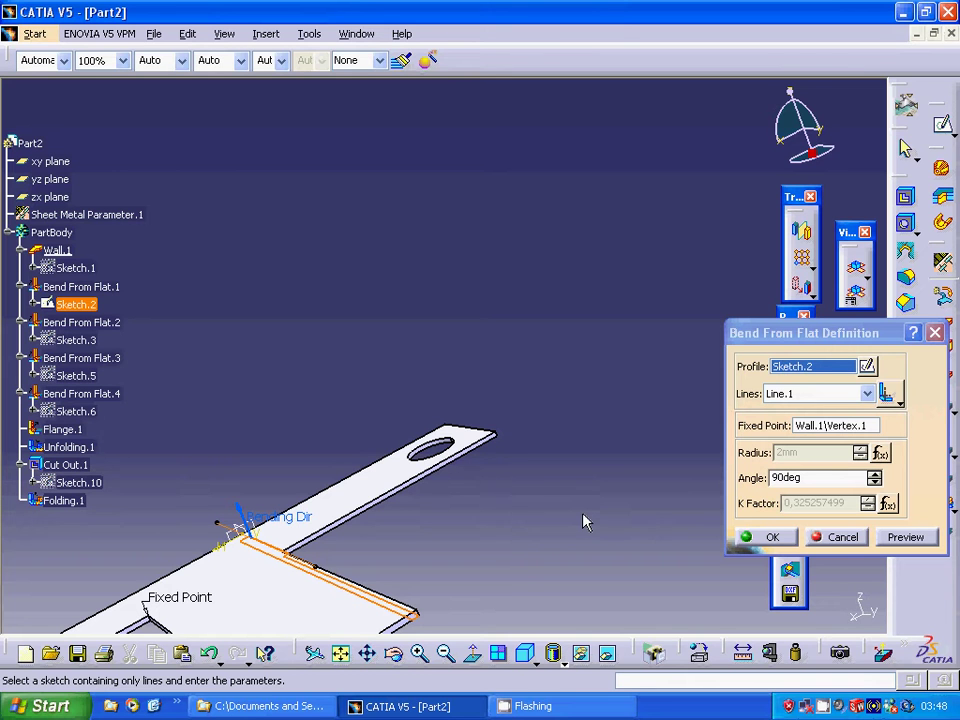
pyautogui.click(835, 538)
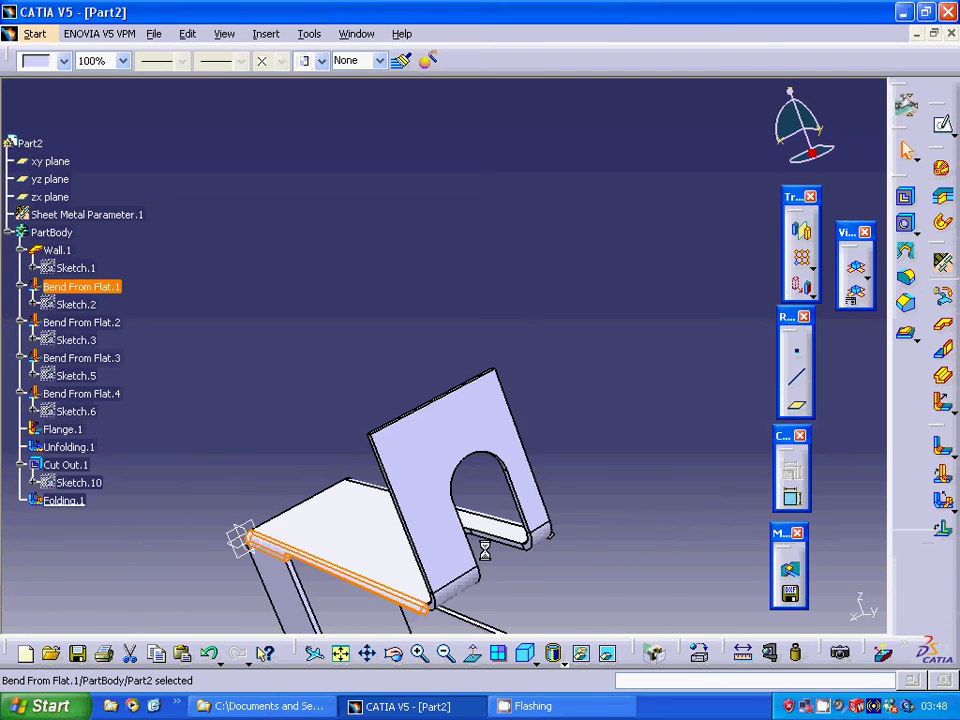
# Edit the first flat bend's sketch, move the bend line's end outside the wall edge back onto the wall, and leave the sketch
pyautogui.rightClick(75, 305)
pyautogui.moveTo(125, 678)
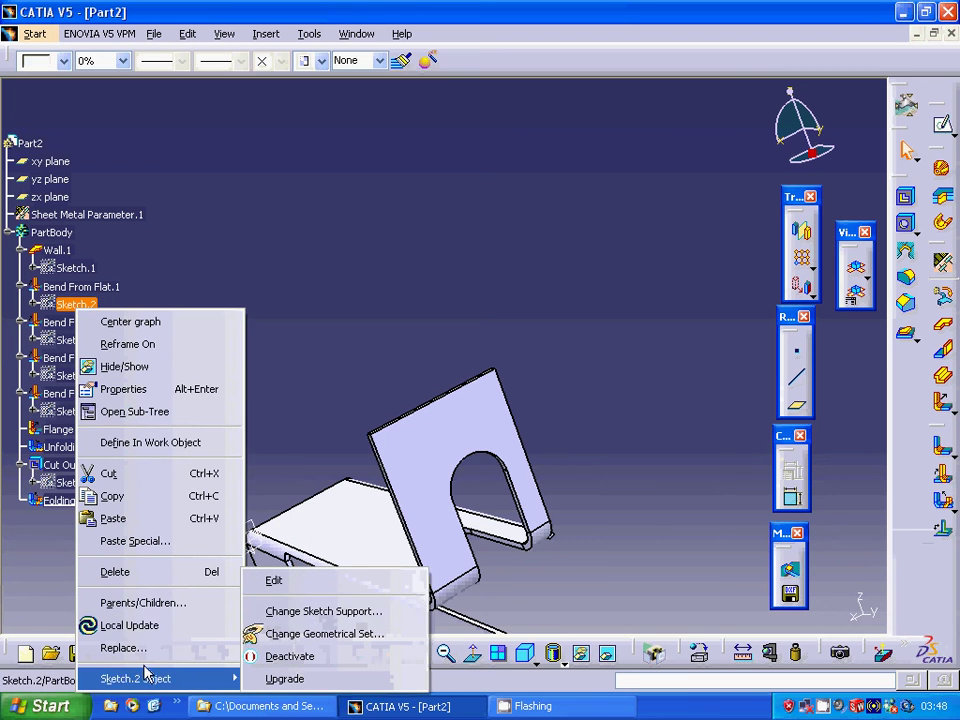
pyautogui.click(261, 580)
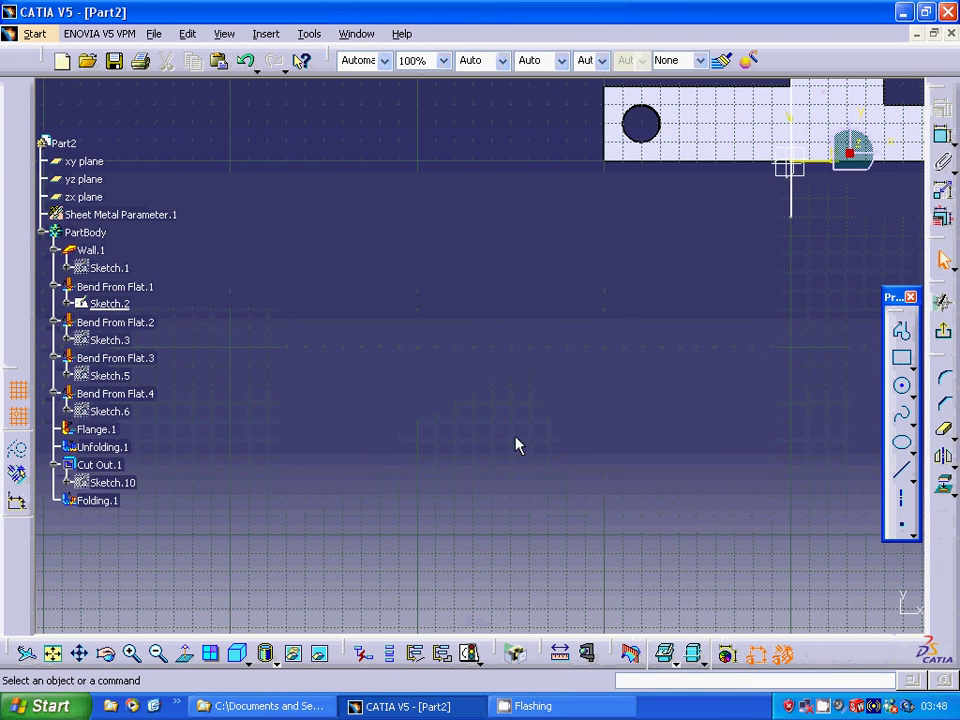
pyautogui.moveTo(654, 270)
pyautogui.mouseDown(button='middle')
pyautogui.moveTo(553, 388)
pyautogui.moveTo(567, 424)
pyautogui.mouseUp(button='middle')
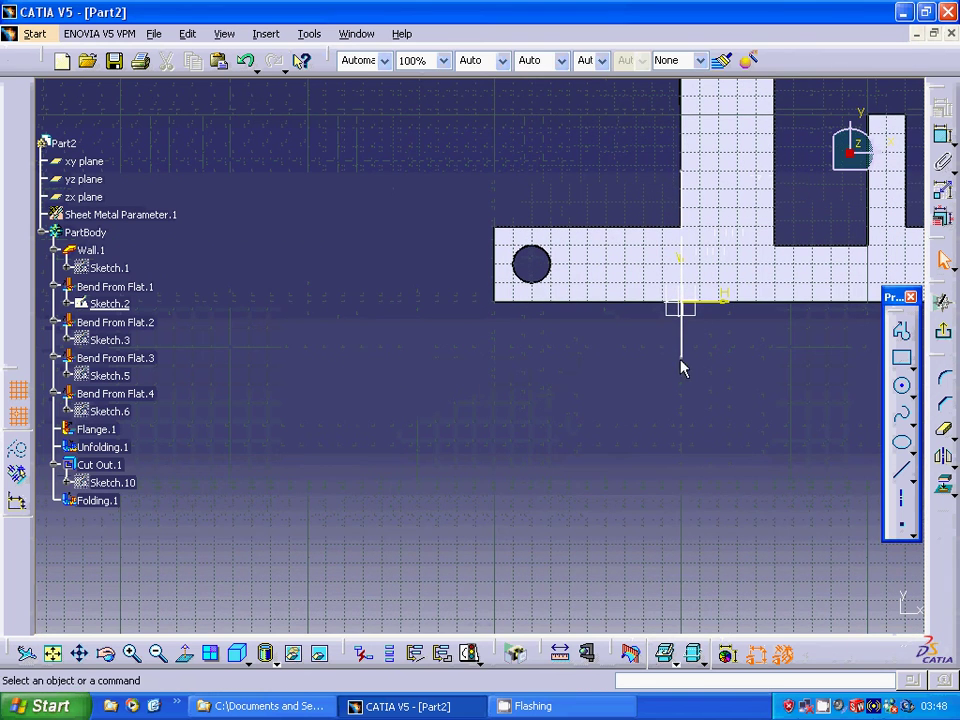
pyautogui.click(679, 318)
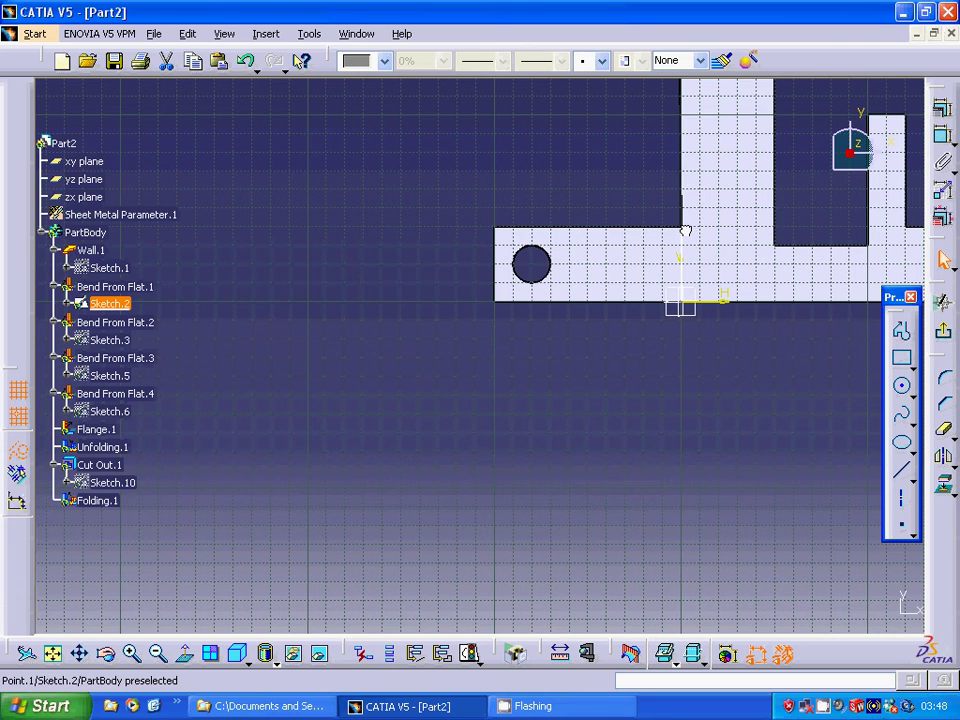
pyautogui.click(942, 330)
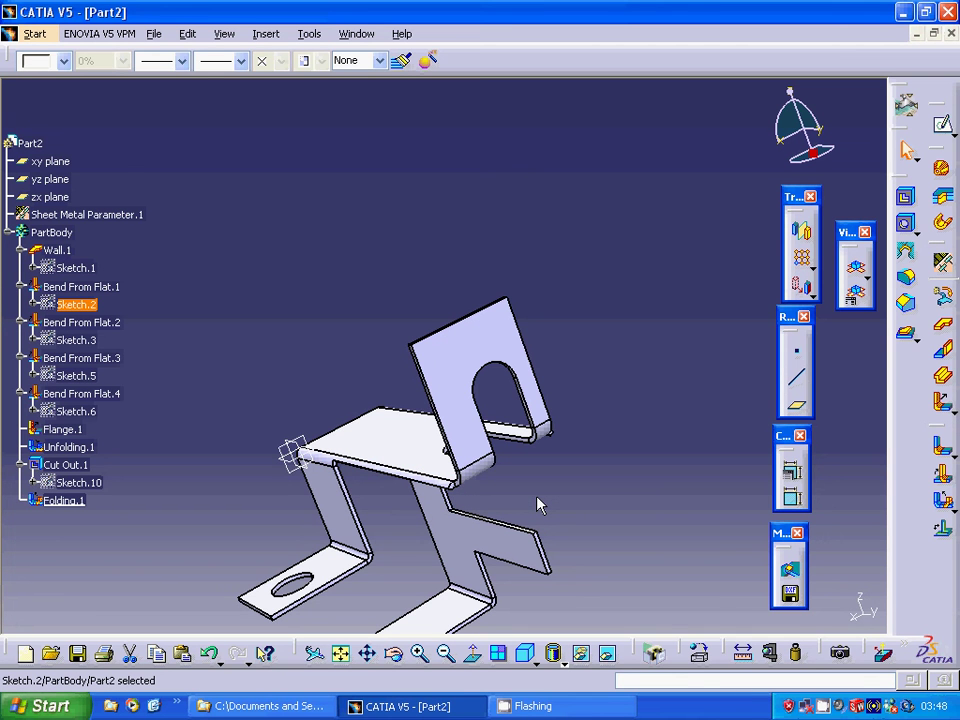
pyautogui.click(525, 656)
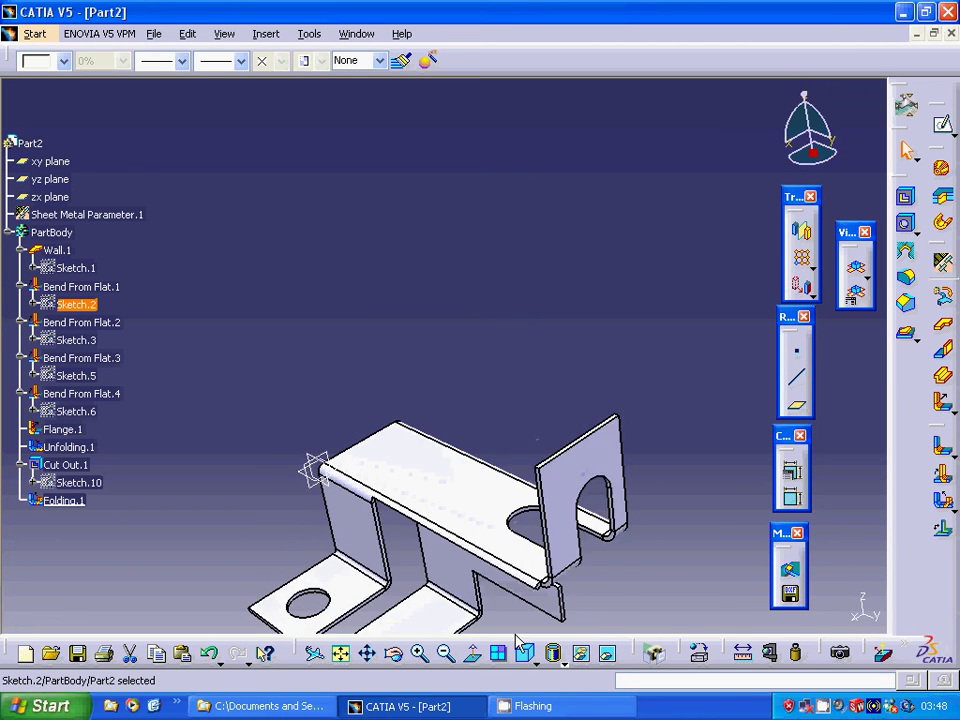
pyautogui.click(343, 656)
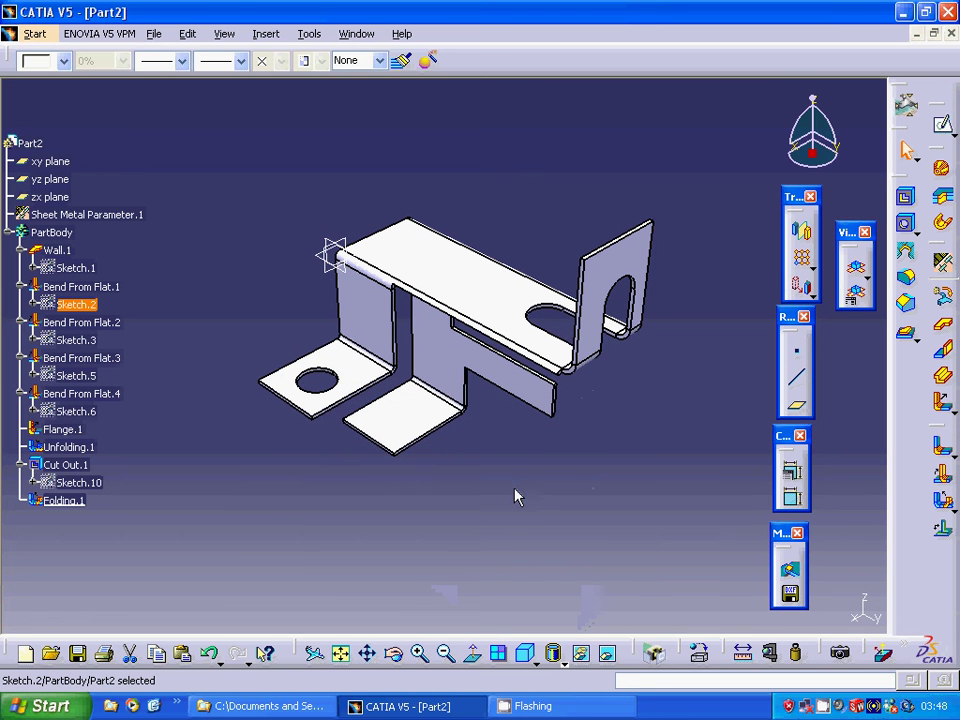